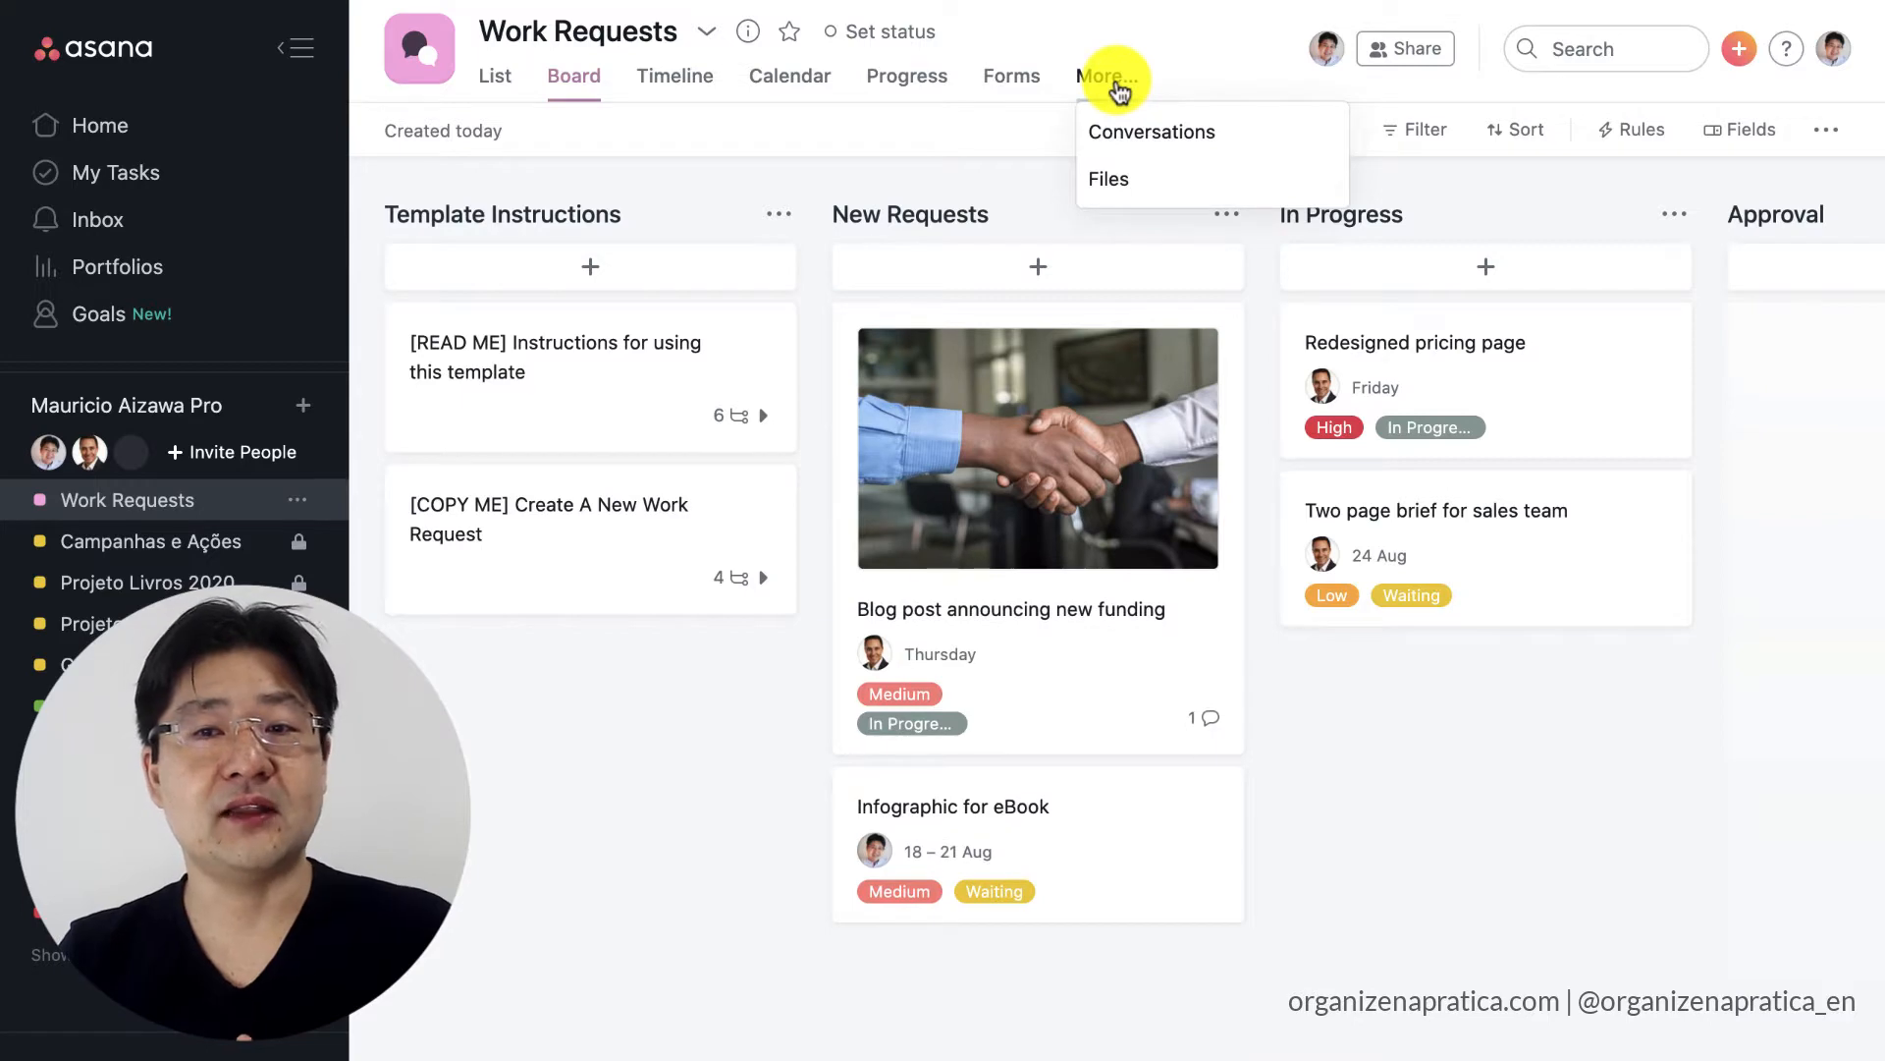
Create a form for the Work Requests project and upload the handshake photo as its cover image.
{"action": "left_click", "coordinate": [1017, 80]}
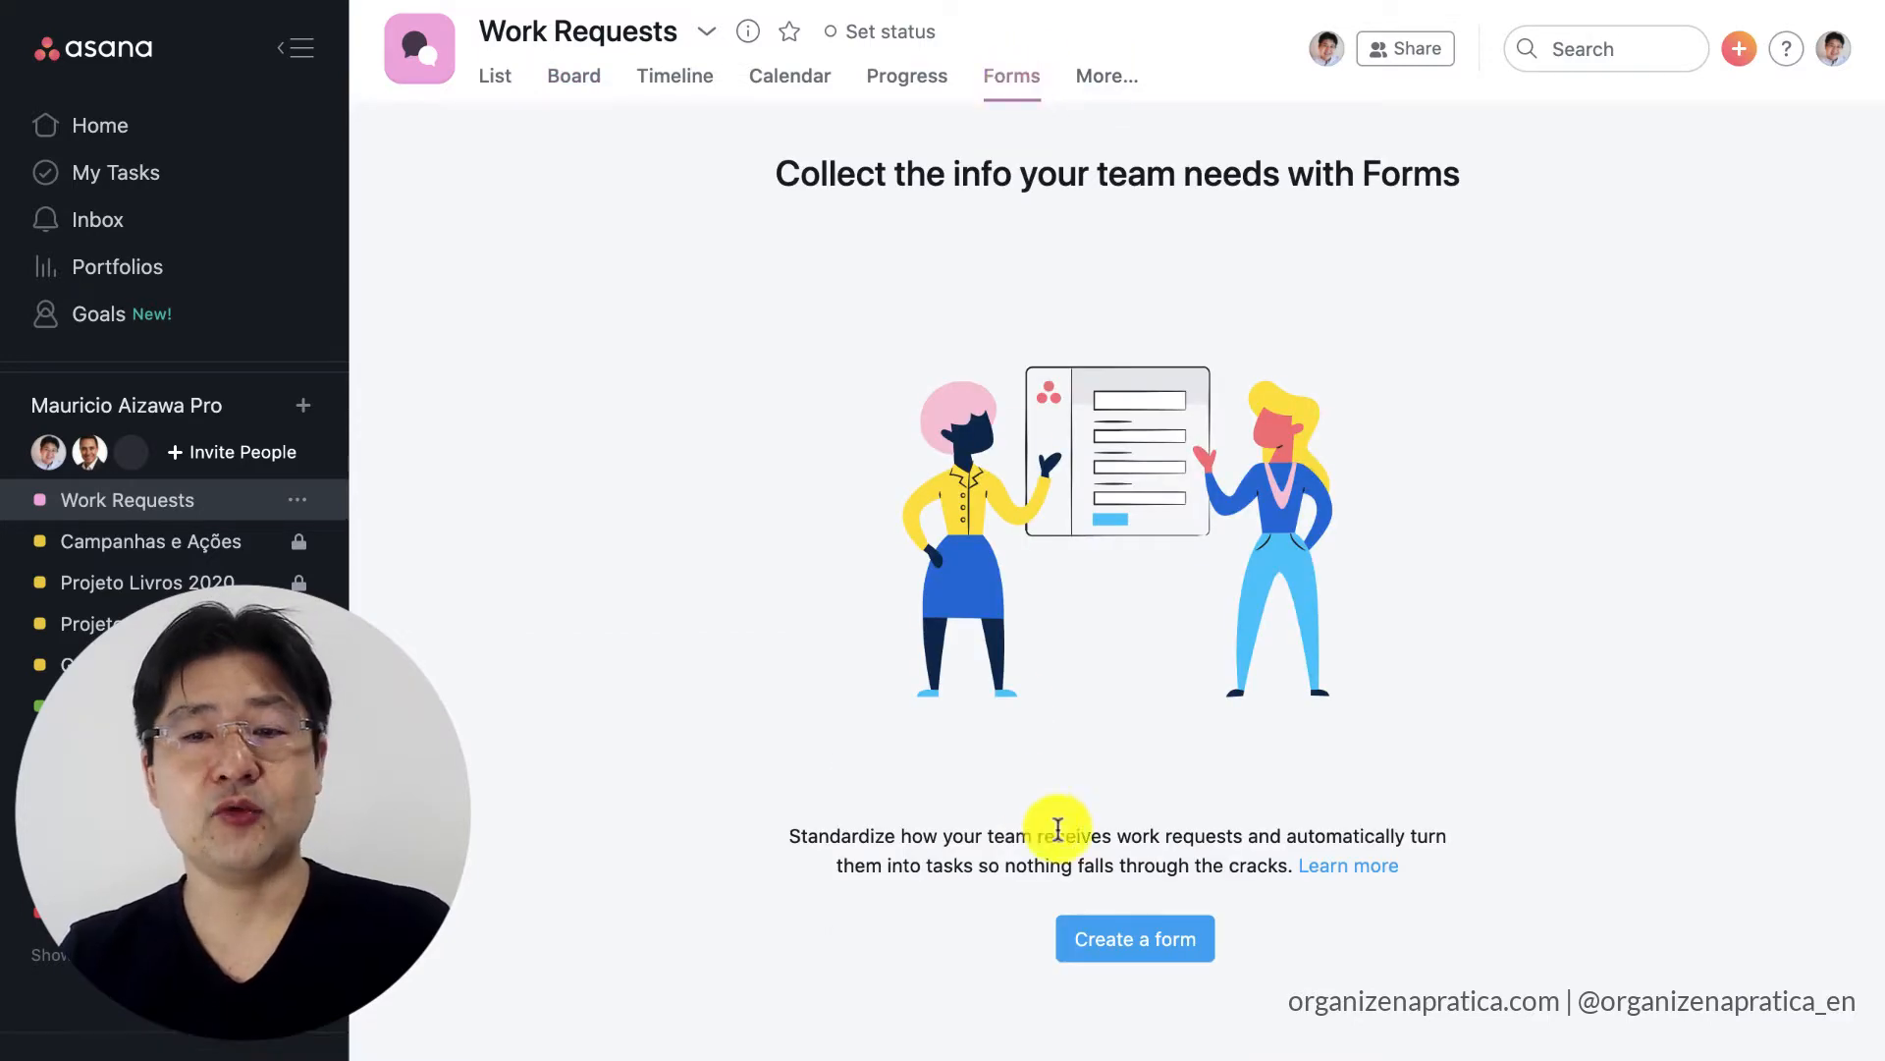
{"action": "left_click", "coordinate": [1097, 939]}
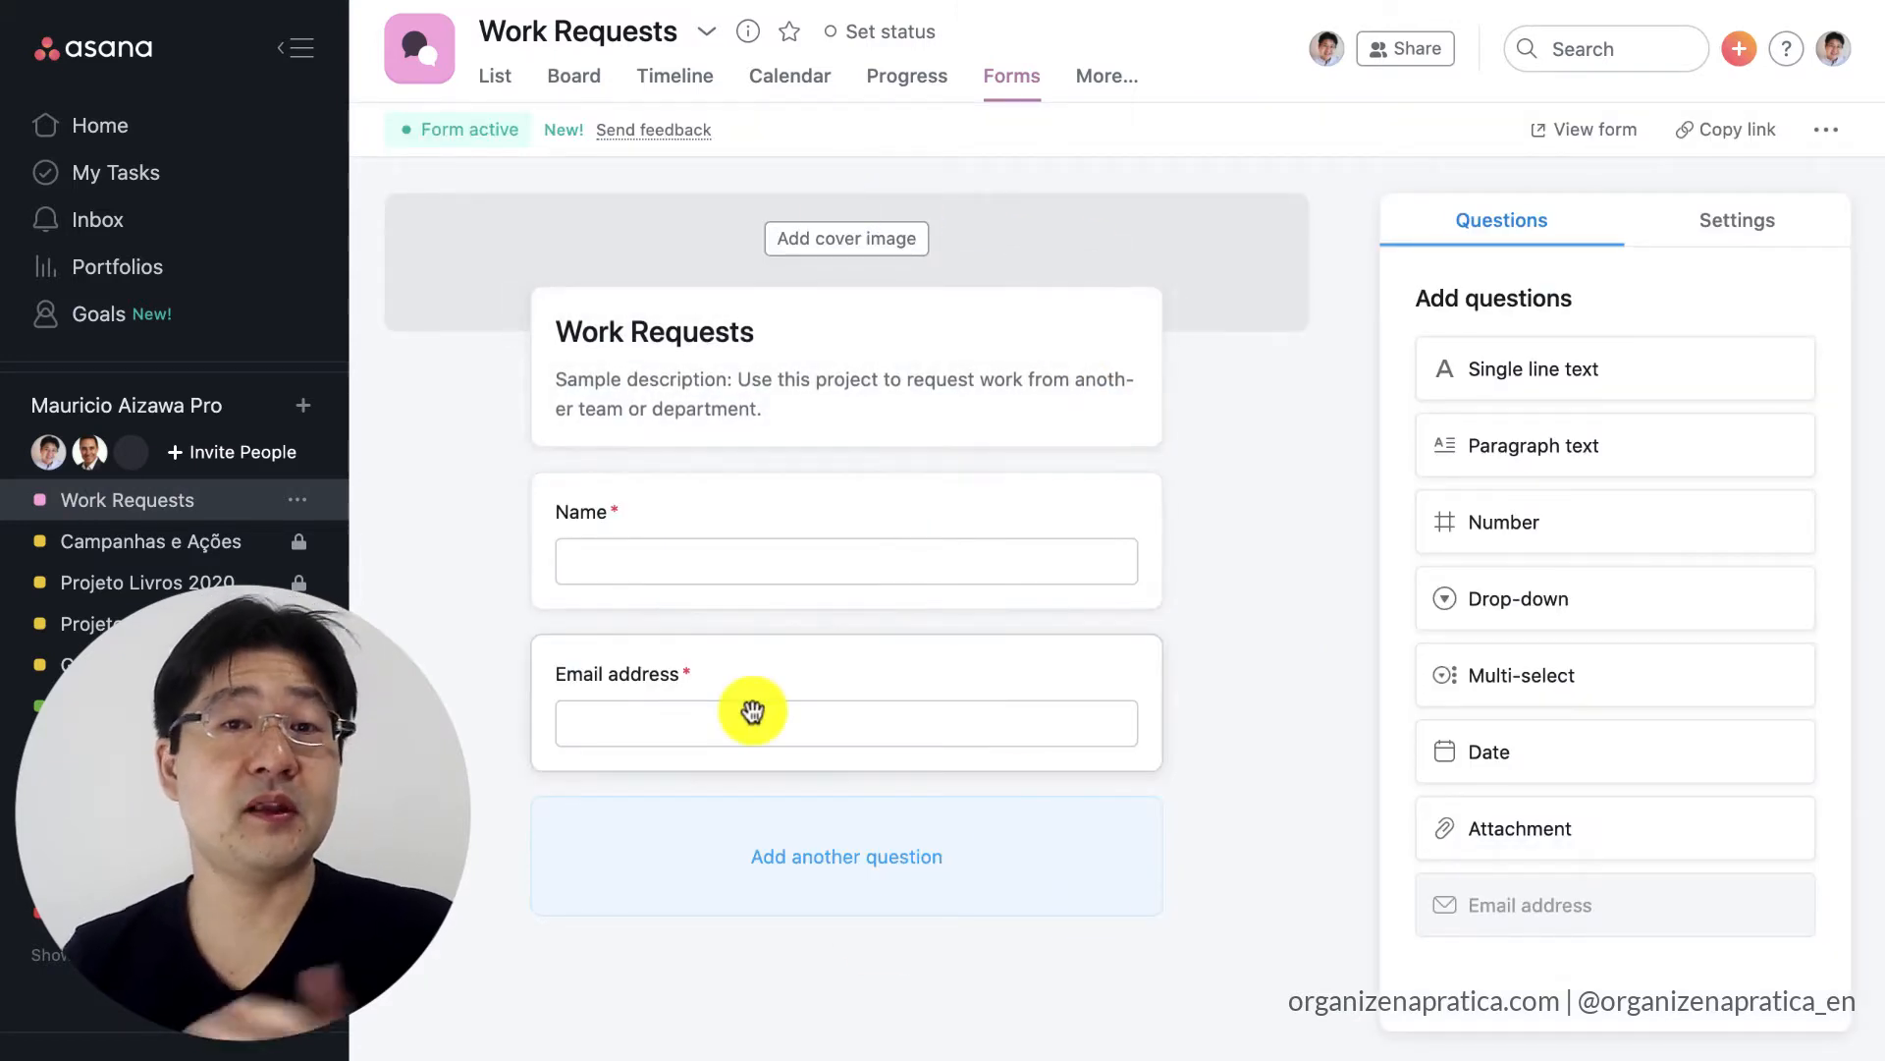
{"action": "left_click", "coordinate": [859, 246]}
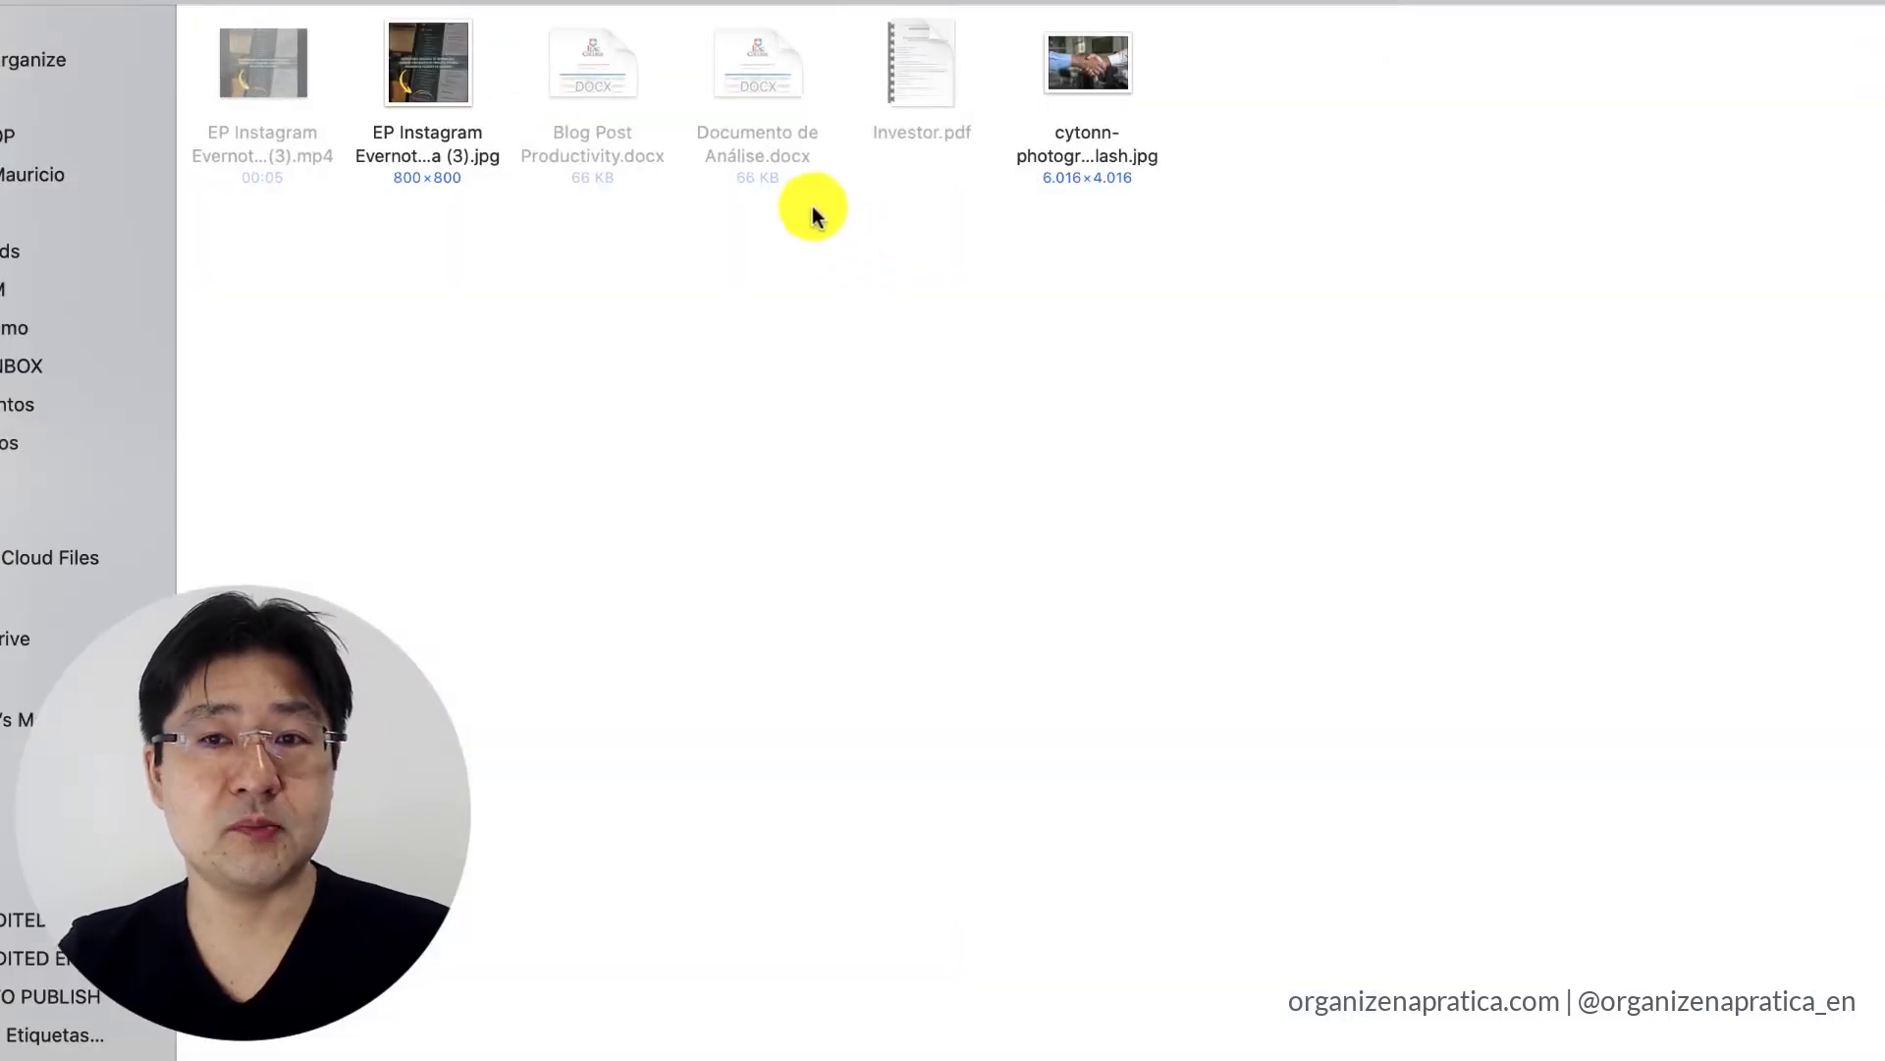
{"action": "double_click", "coordinate": [1061, 63]}
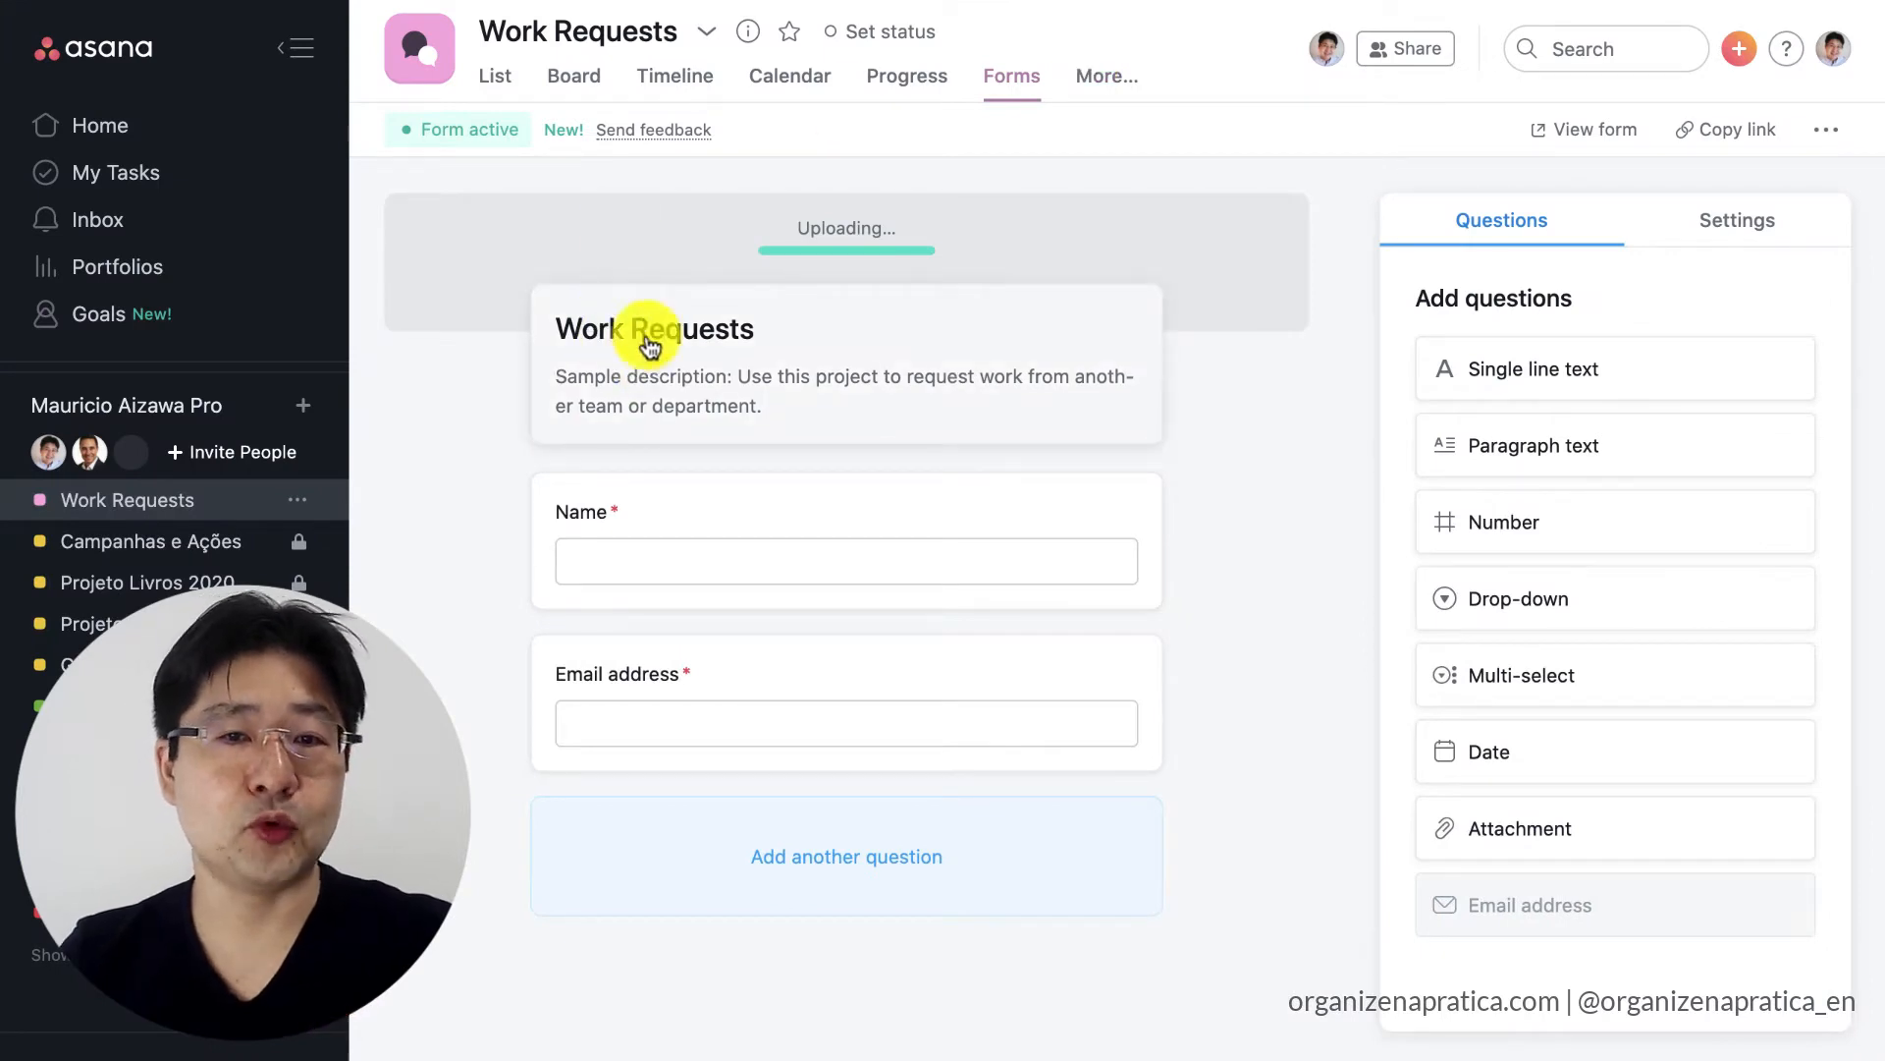
Replace the form's sample description with "Fill the form with all request details".
{"action": "left_click", "coordinate": [625, 398]}
{"action": "left_click", "coordinate": [696, 420]}
{"action": "left_click", "coordinate": [709, 389]}
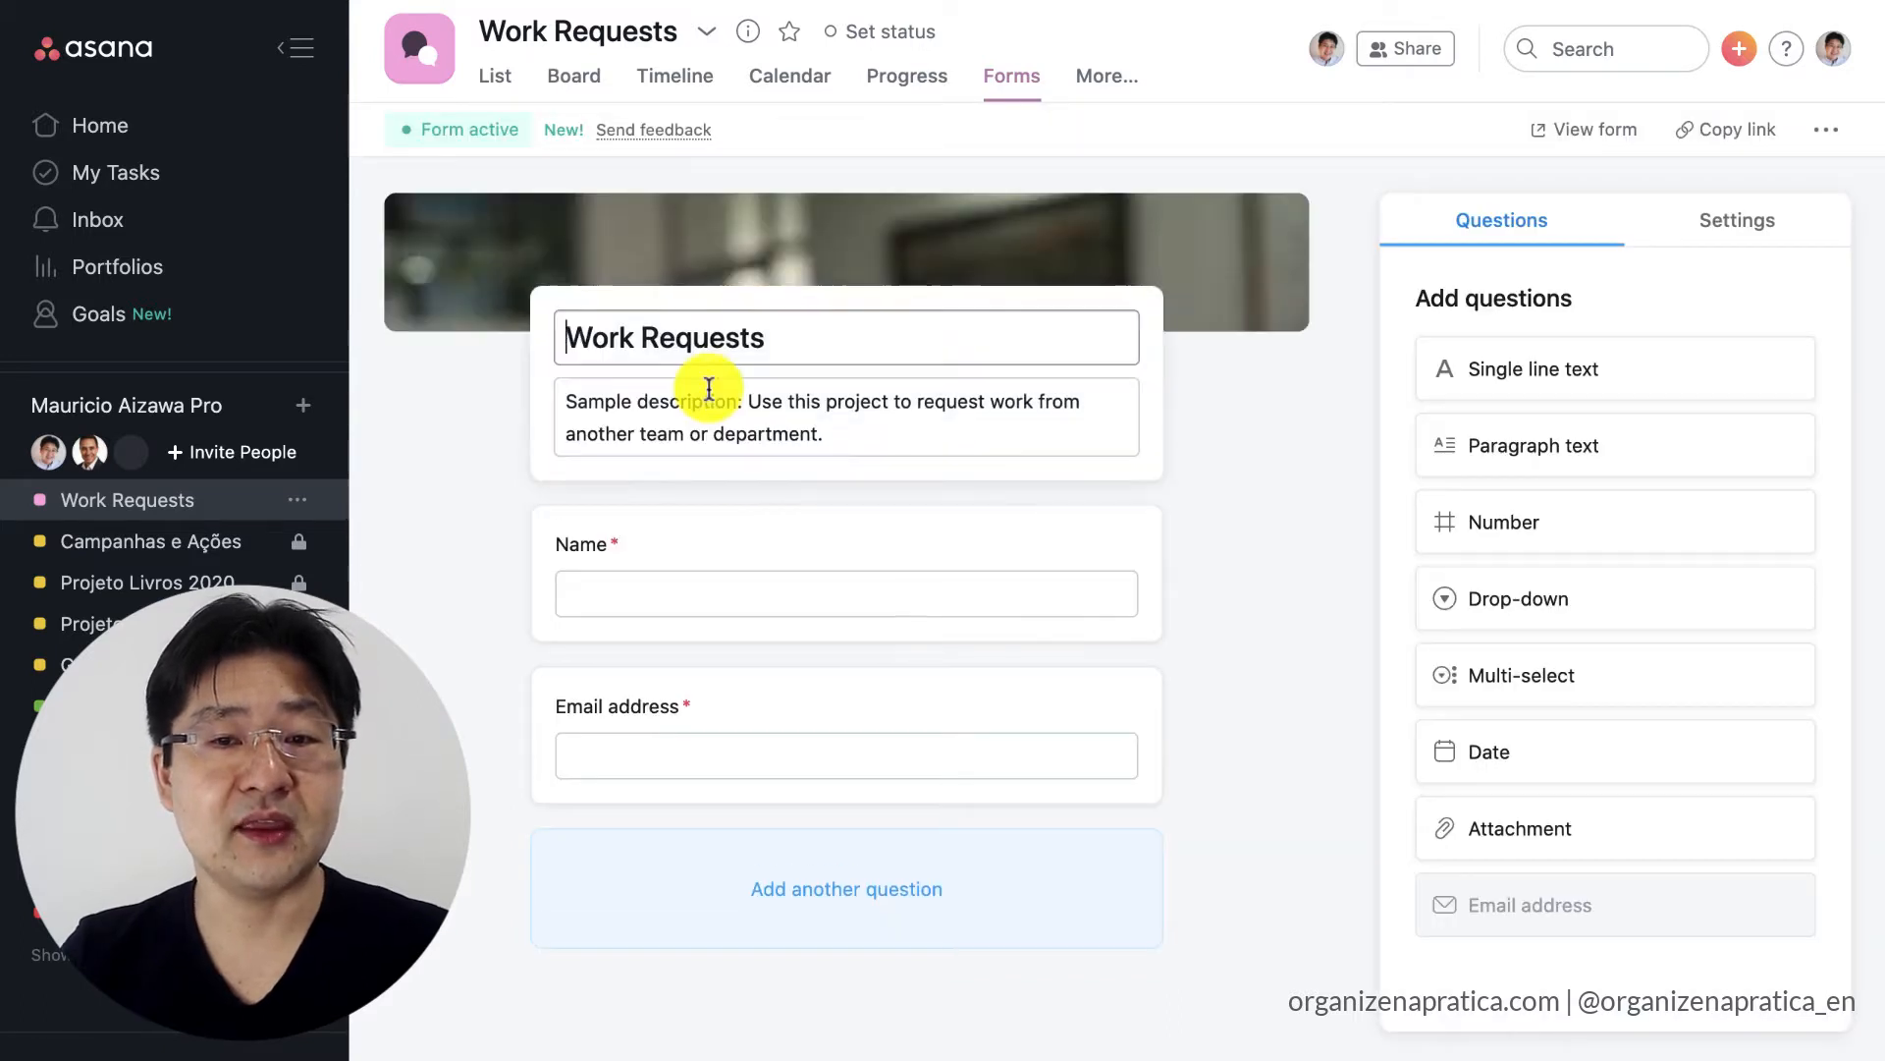
{"action": "triple_click", "coordinate": [709, 389]}
{"action": "type", "text": "Fi"}
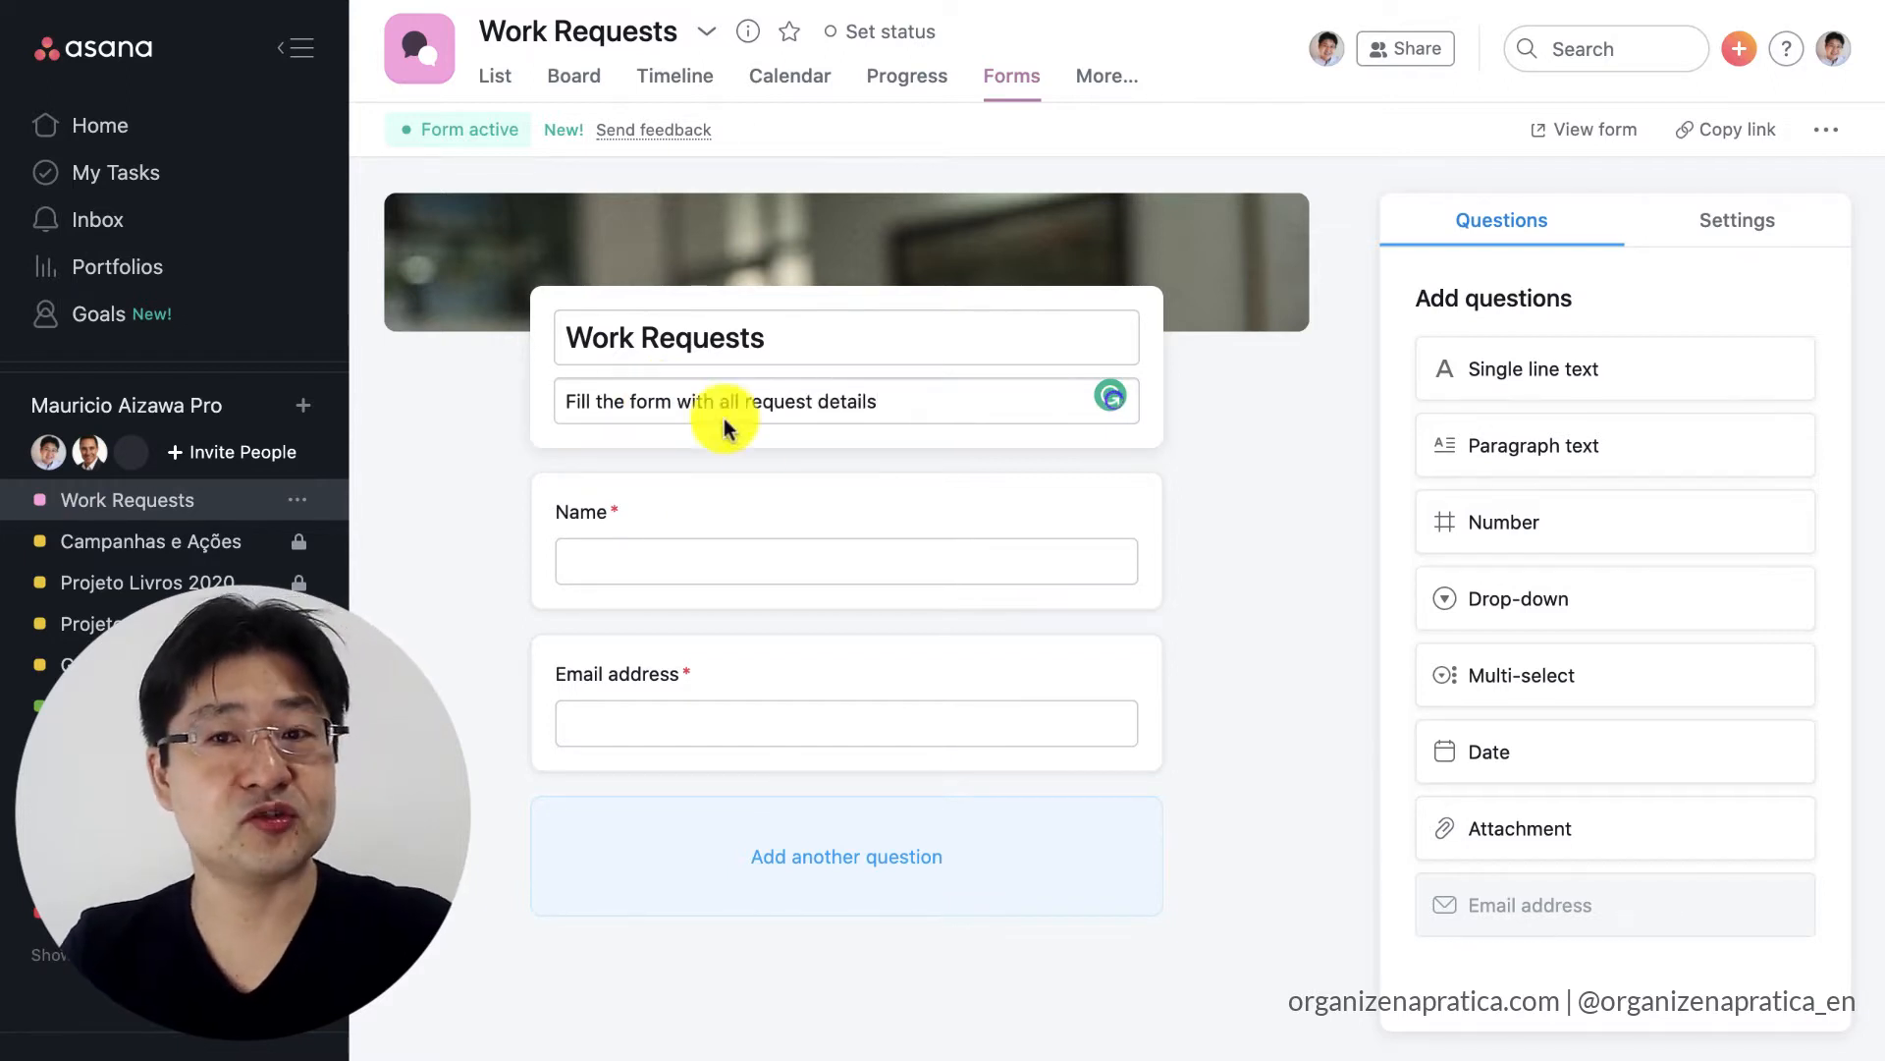
{"action": "left_click", "coordinate": [1243, 590]}
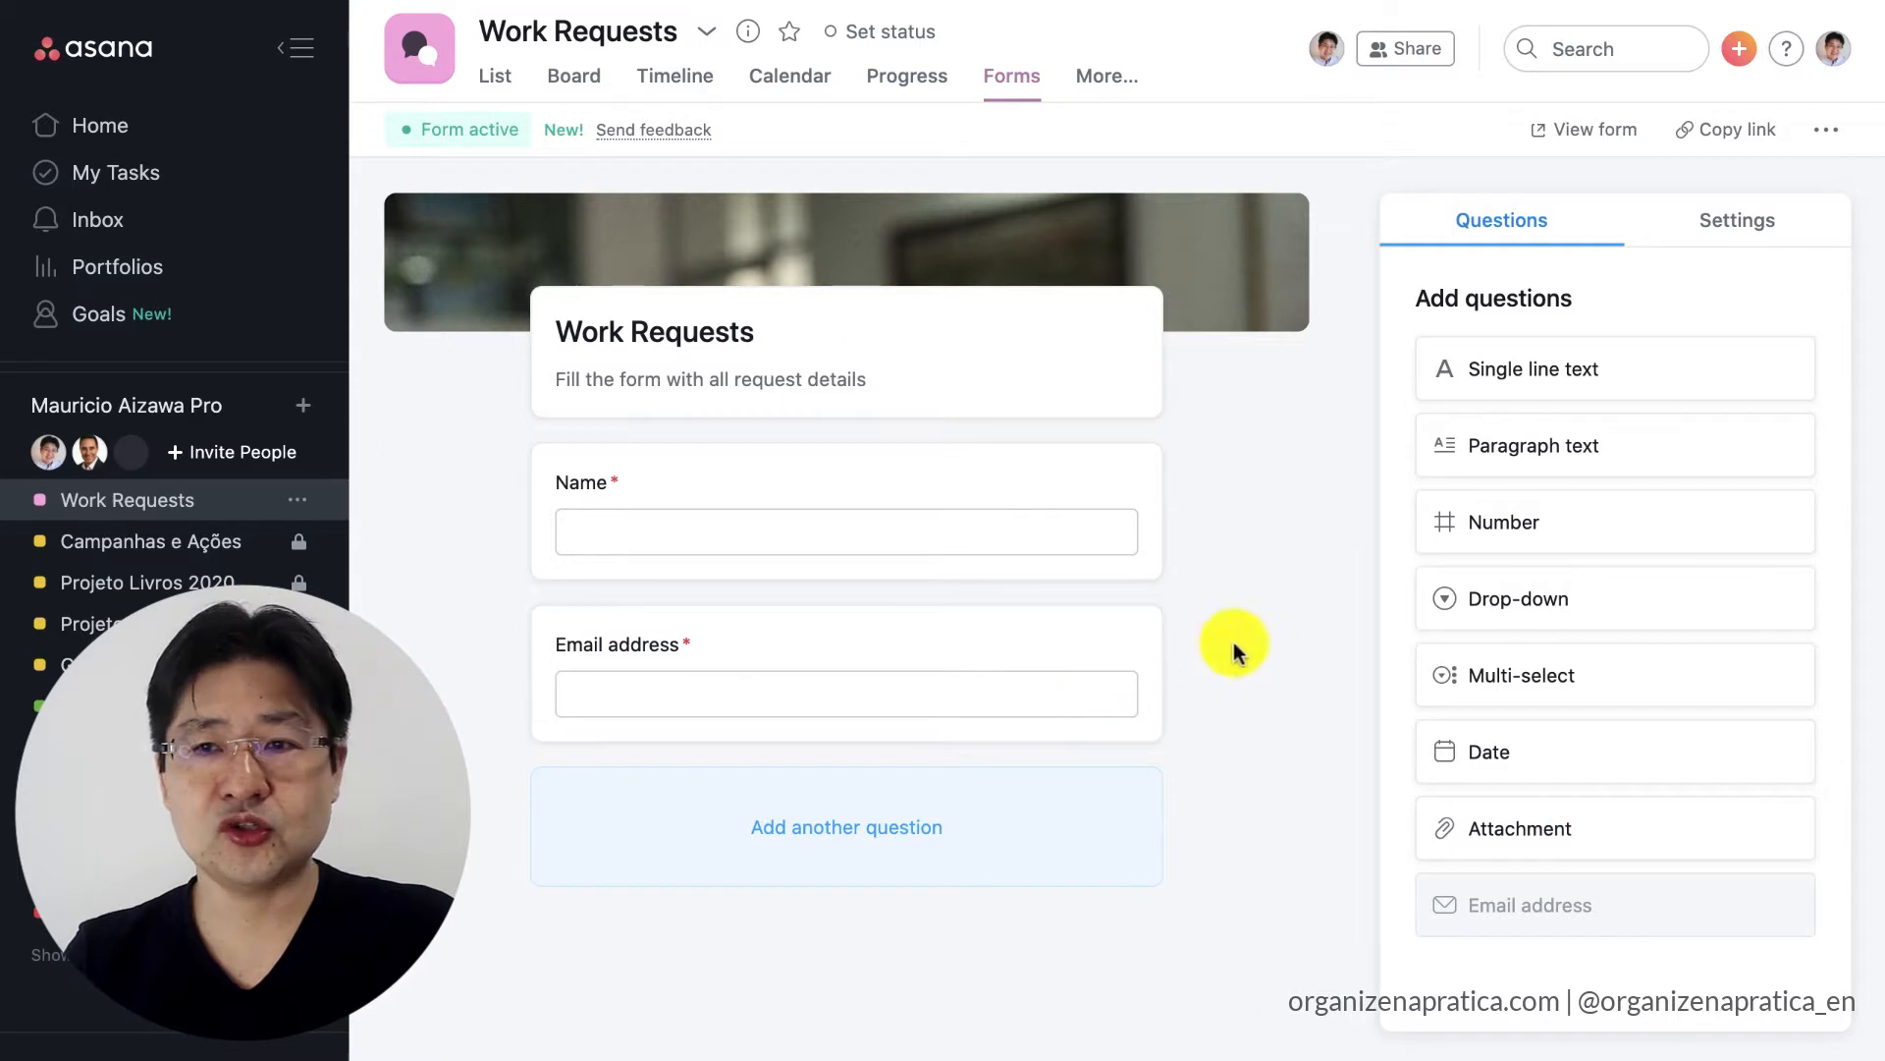
Add a drop-down question named Priority with the options High, Medium and Low, and place the email address question above it.
{"action": "left_click_drag", "start_coordinate": [1642, 611], "coordinate": [881, 732]}
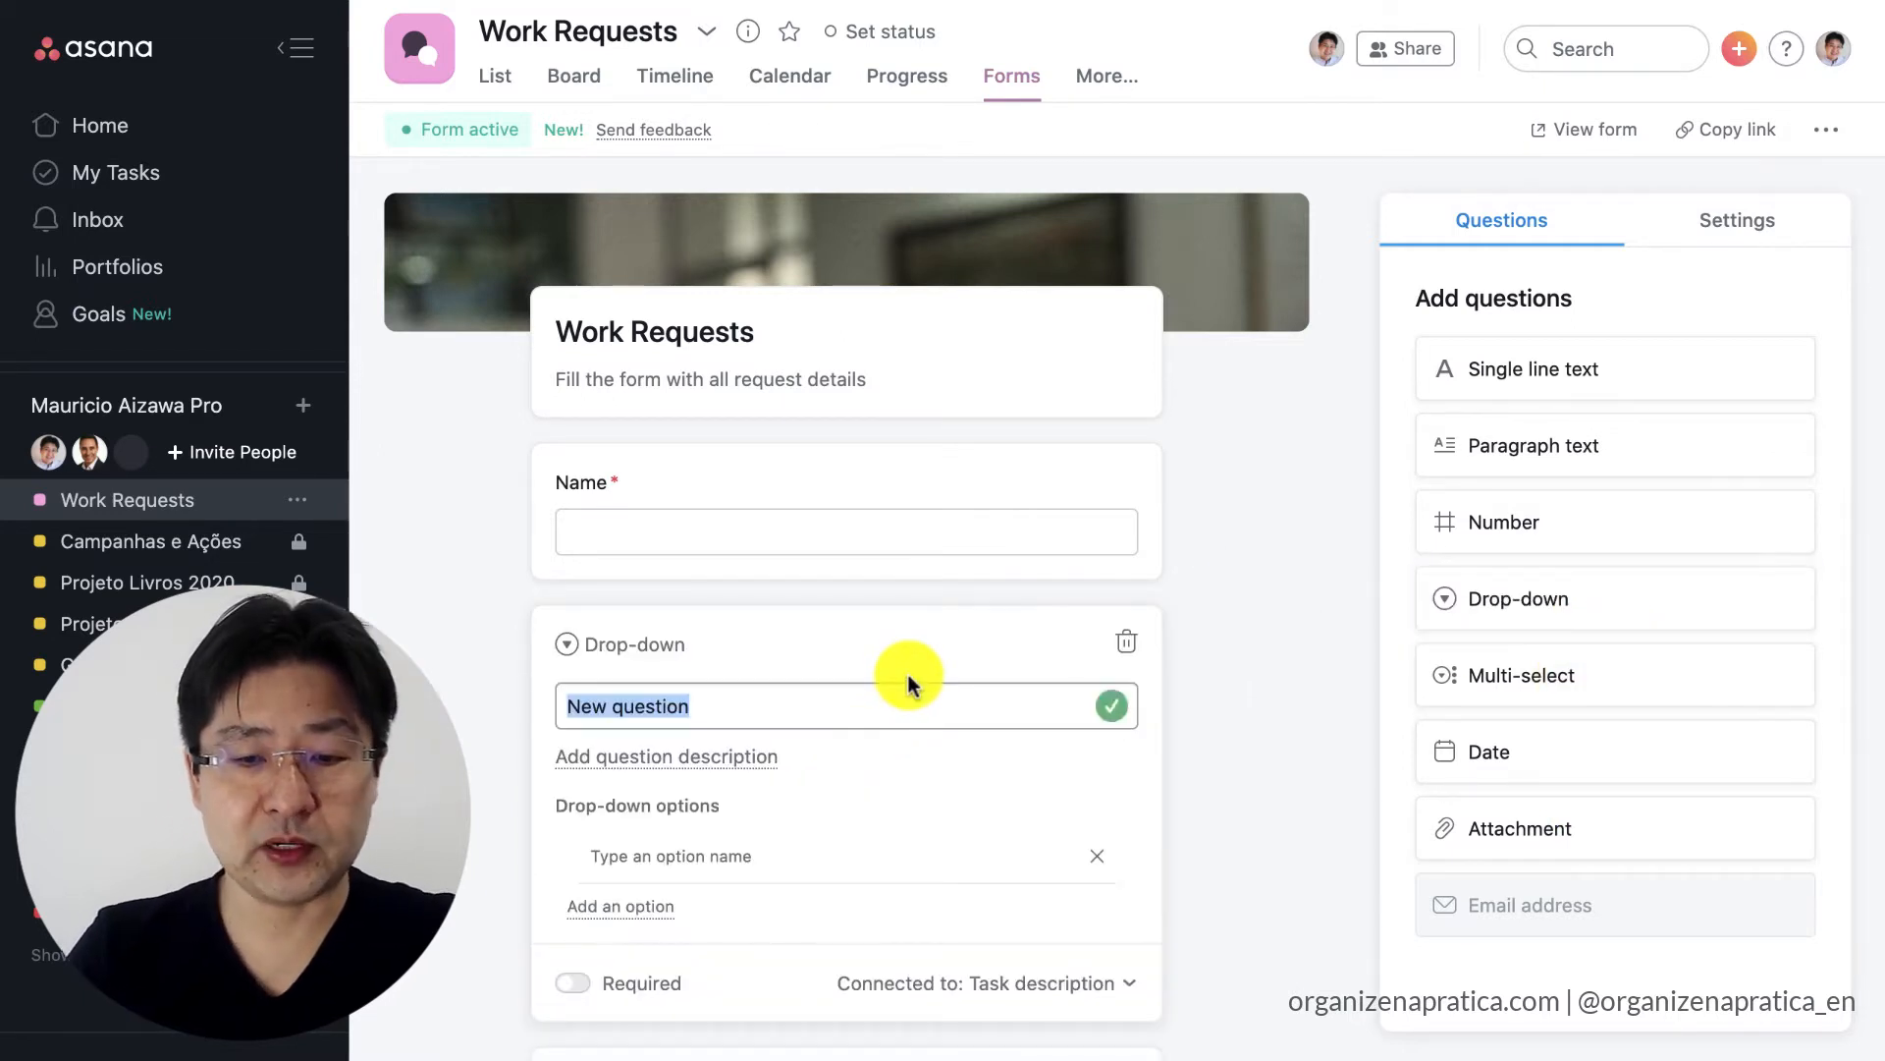
{"action": "type", "text": "Priority"}
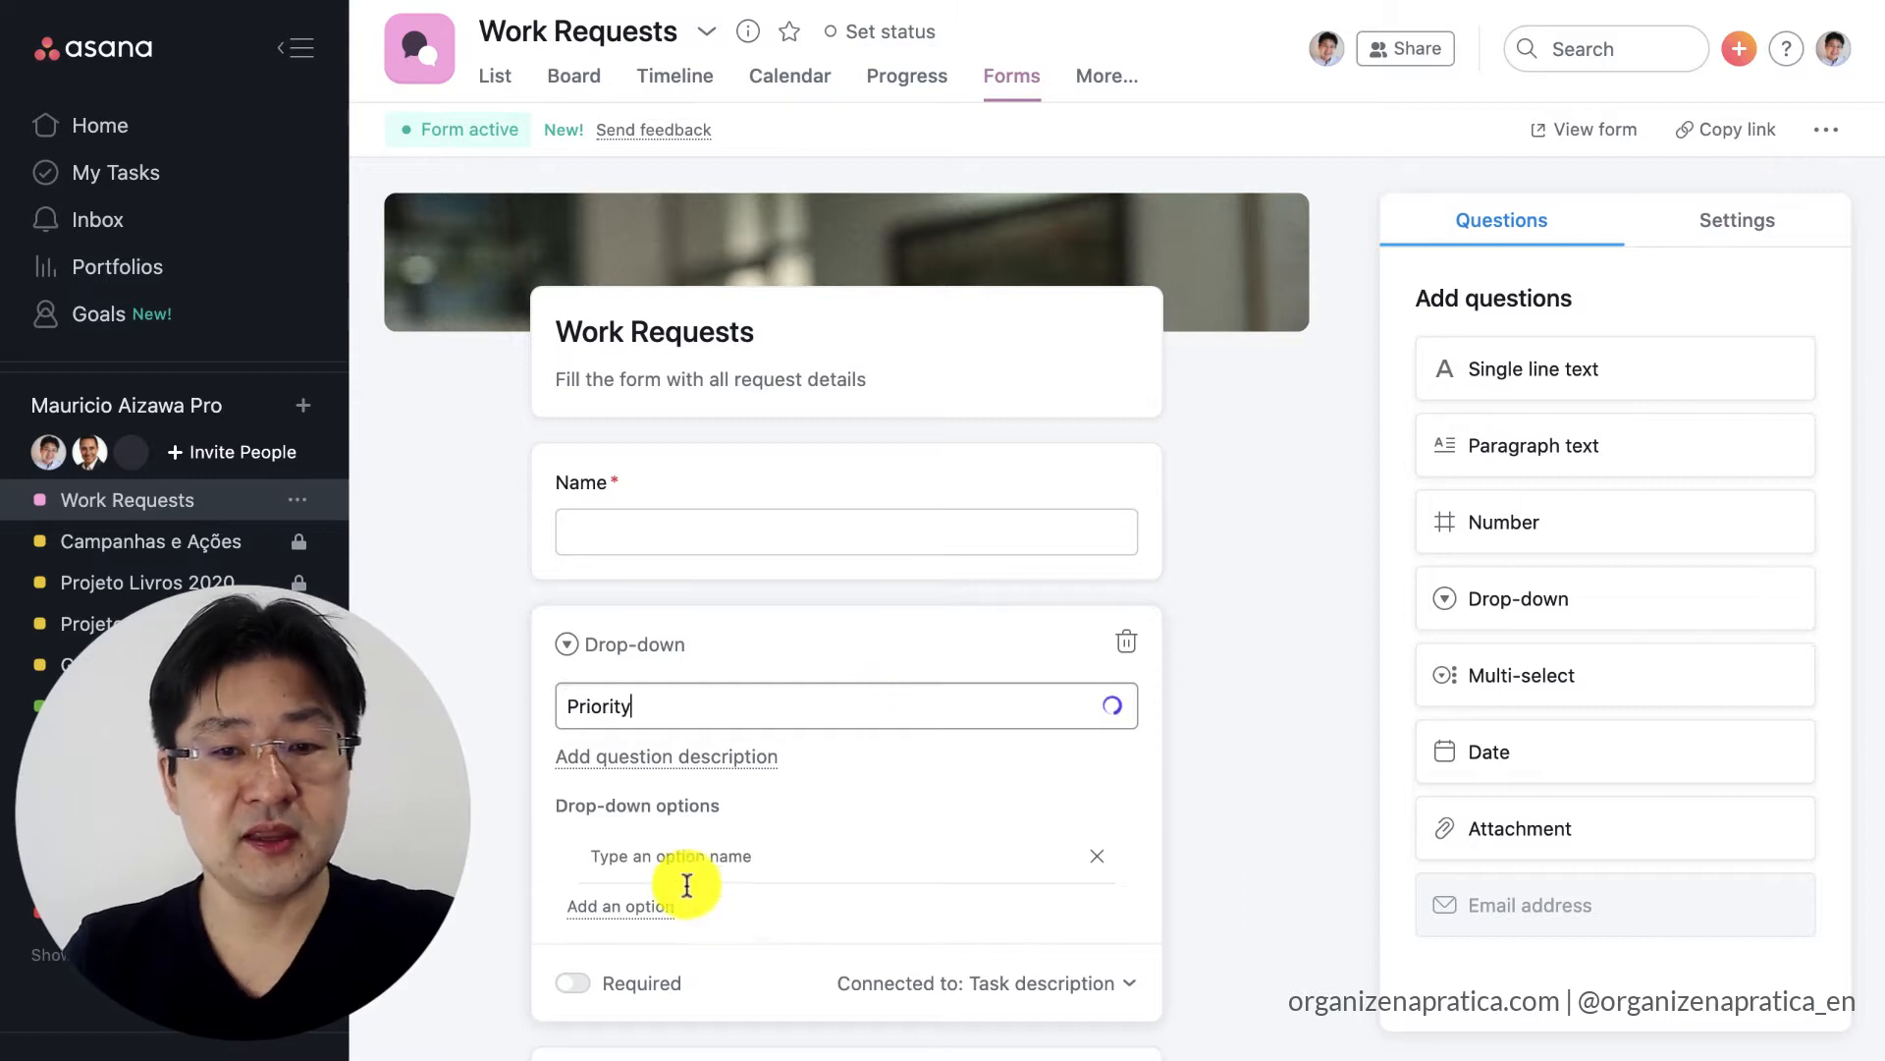
{"action": "left_click", "coordinate": [672, 856]}
{"action": "type", "text": "High"}
{"action": "key", "text": "Return"}
{"action": "type", "text": "Medium"}
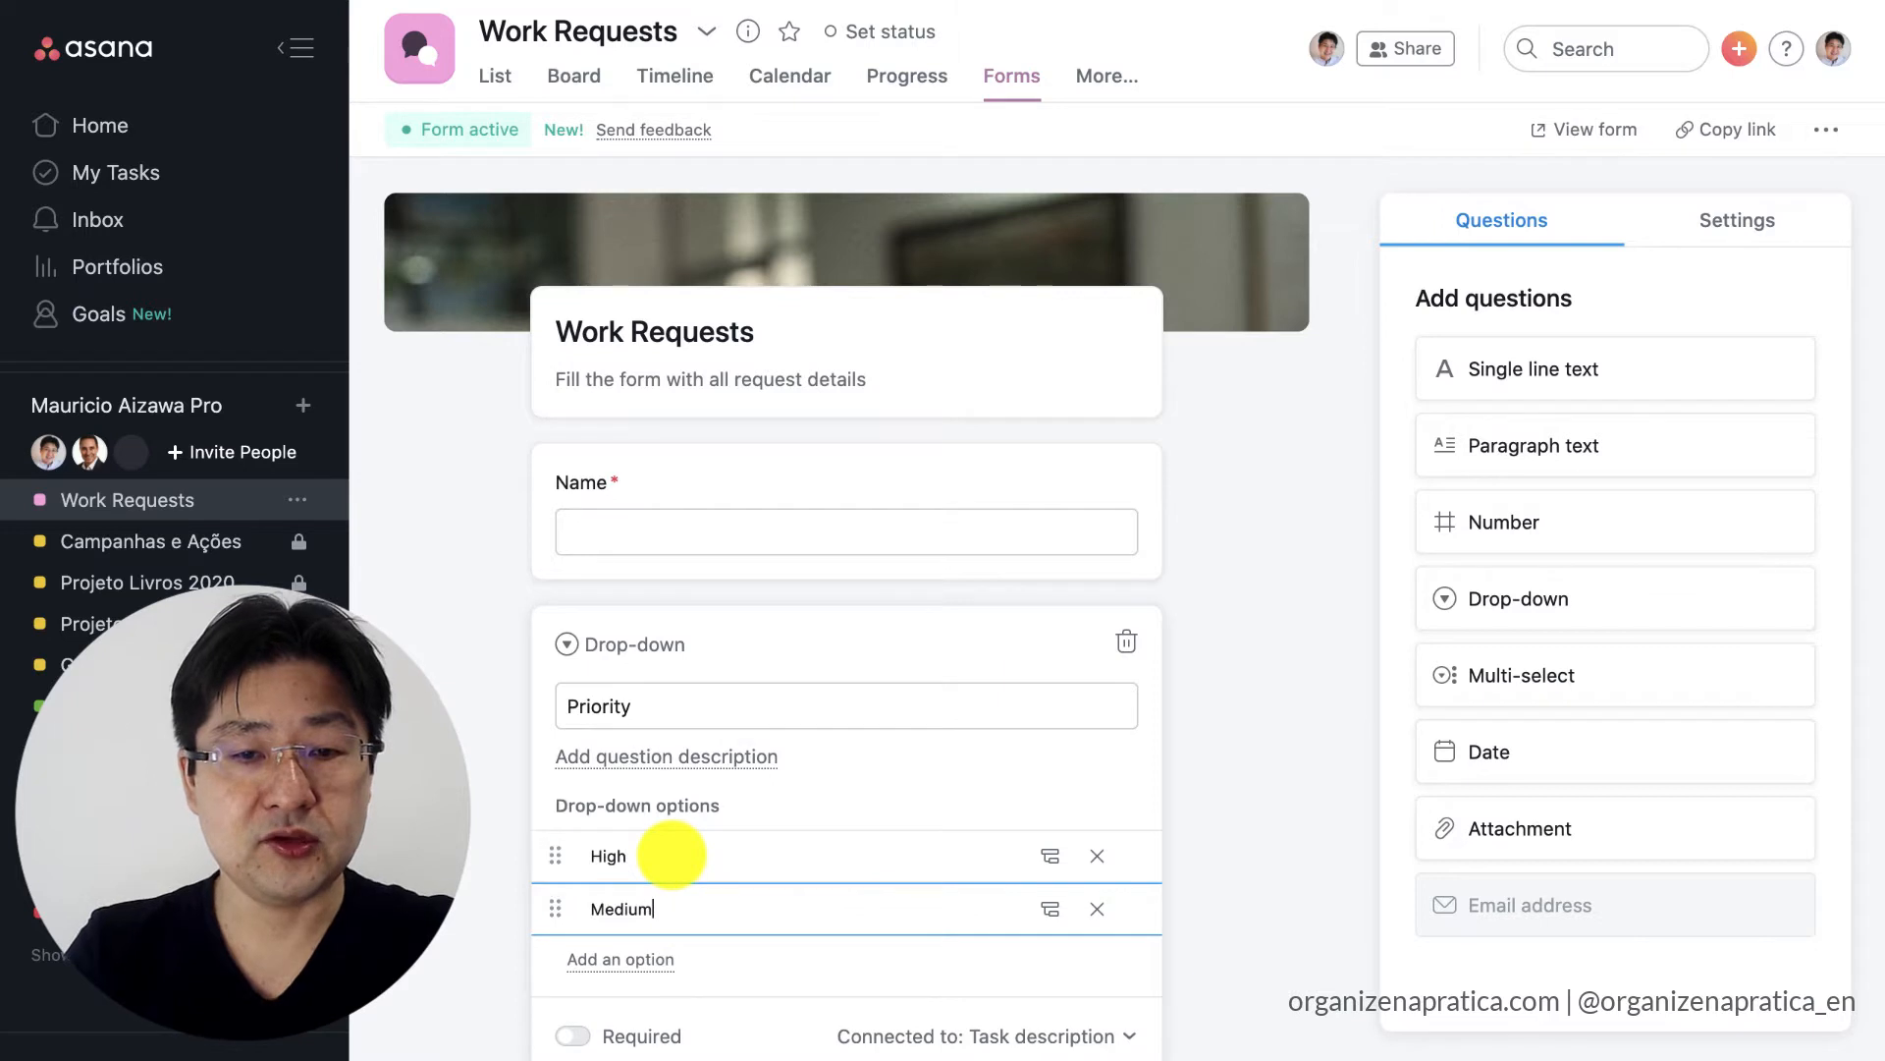
{"action": "key", "text": "Return"}
{"action": "type", "text": "Low"}
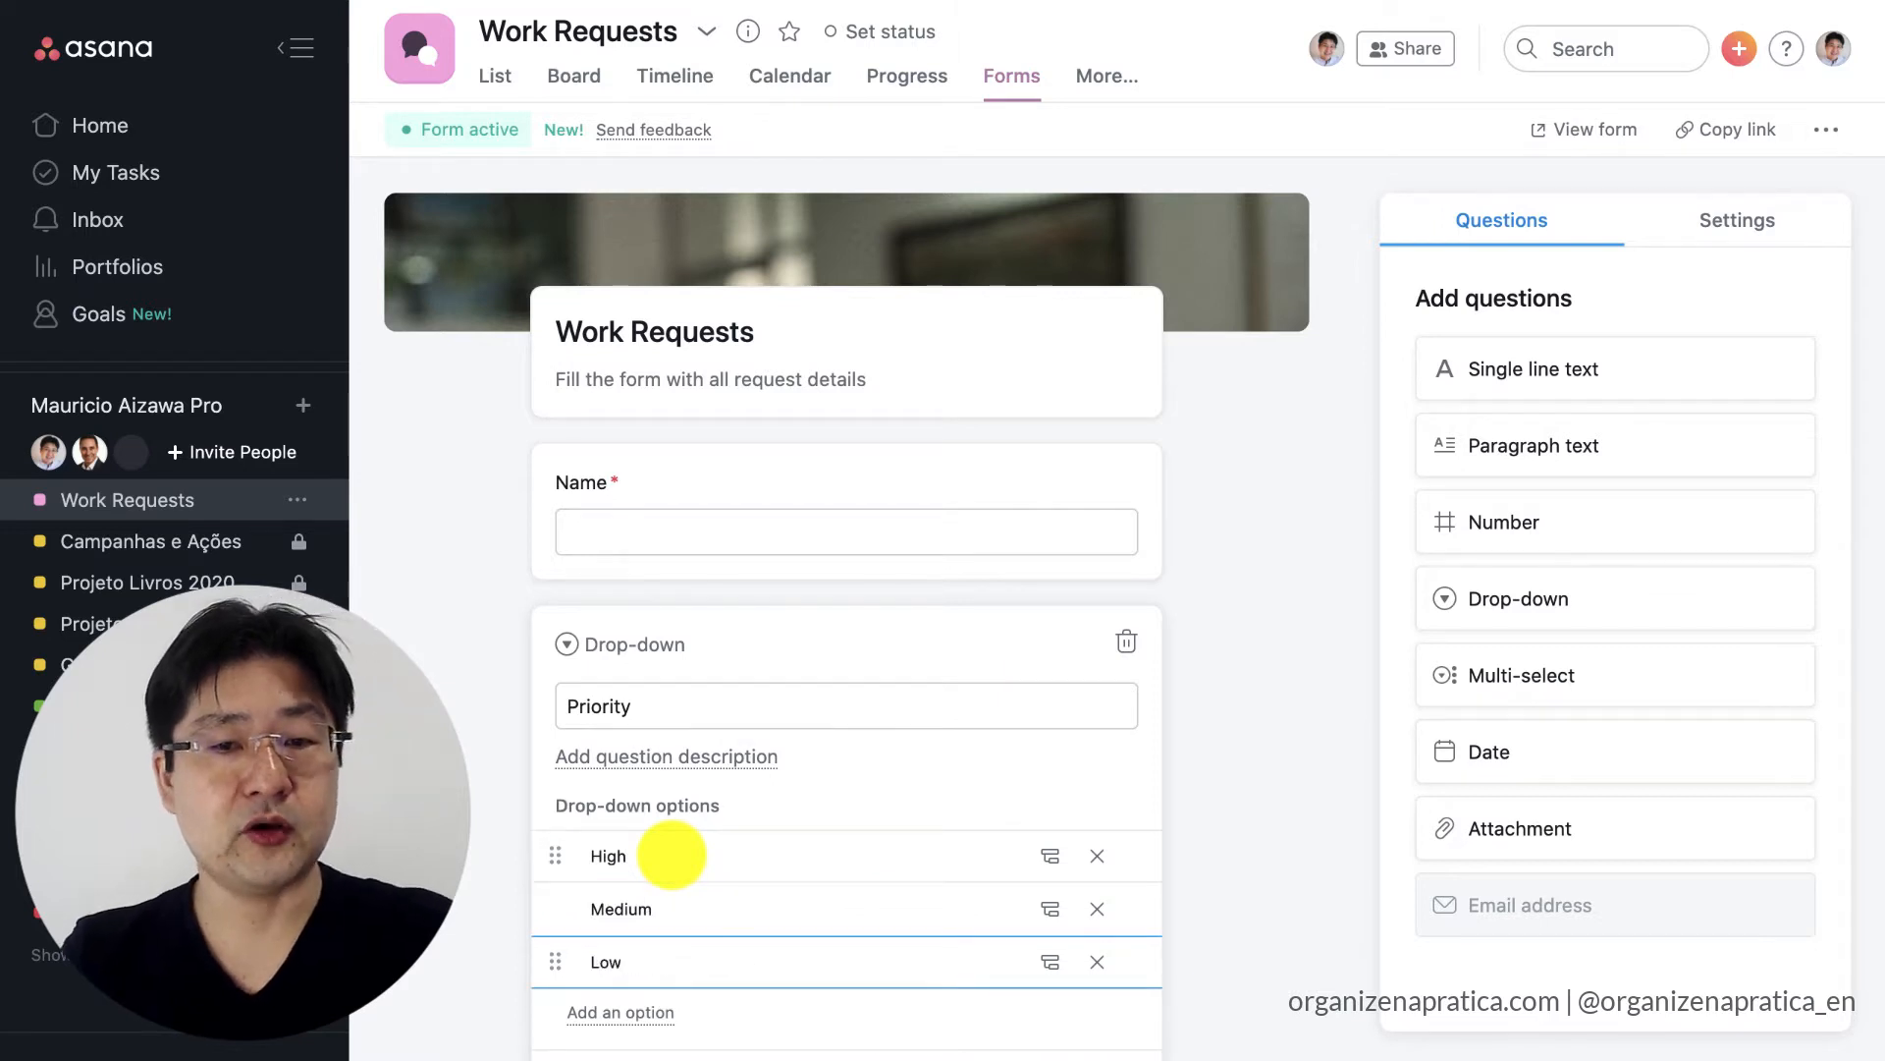
{"action": "left_click", "coordinate": [1282, 748]}
{"action": "scroll", "coordinate": [959, 647], "scroll_direction": "down", "scroll_amount": 1}
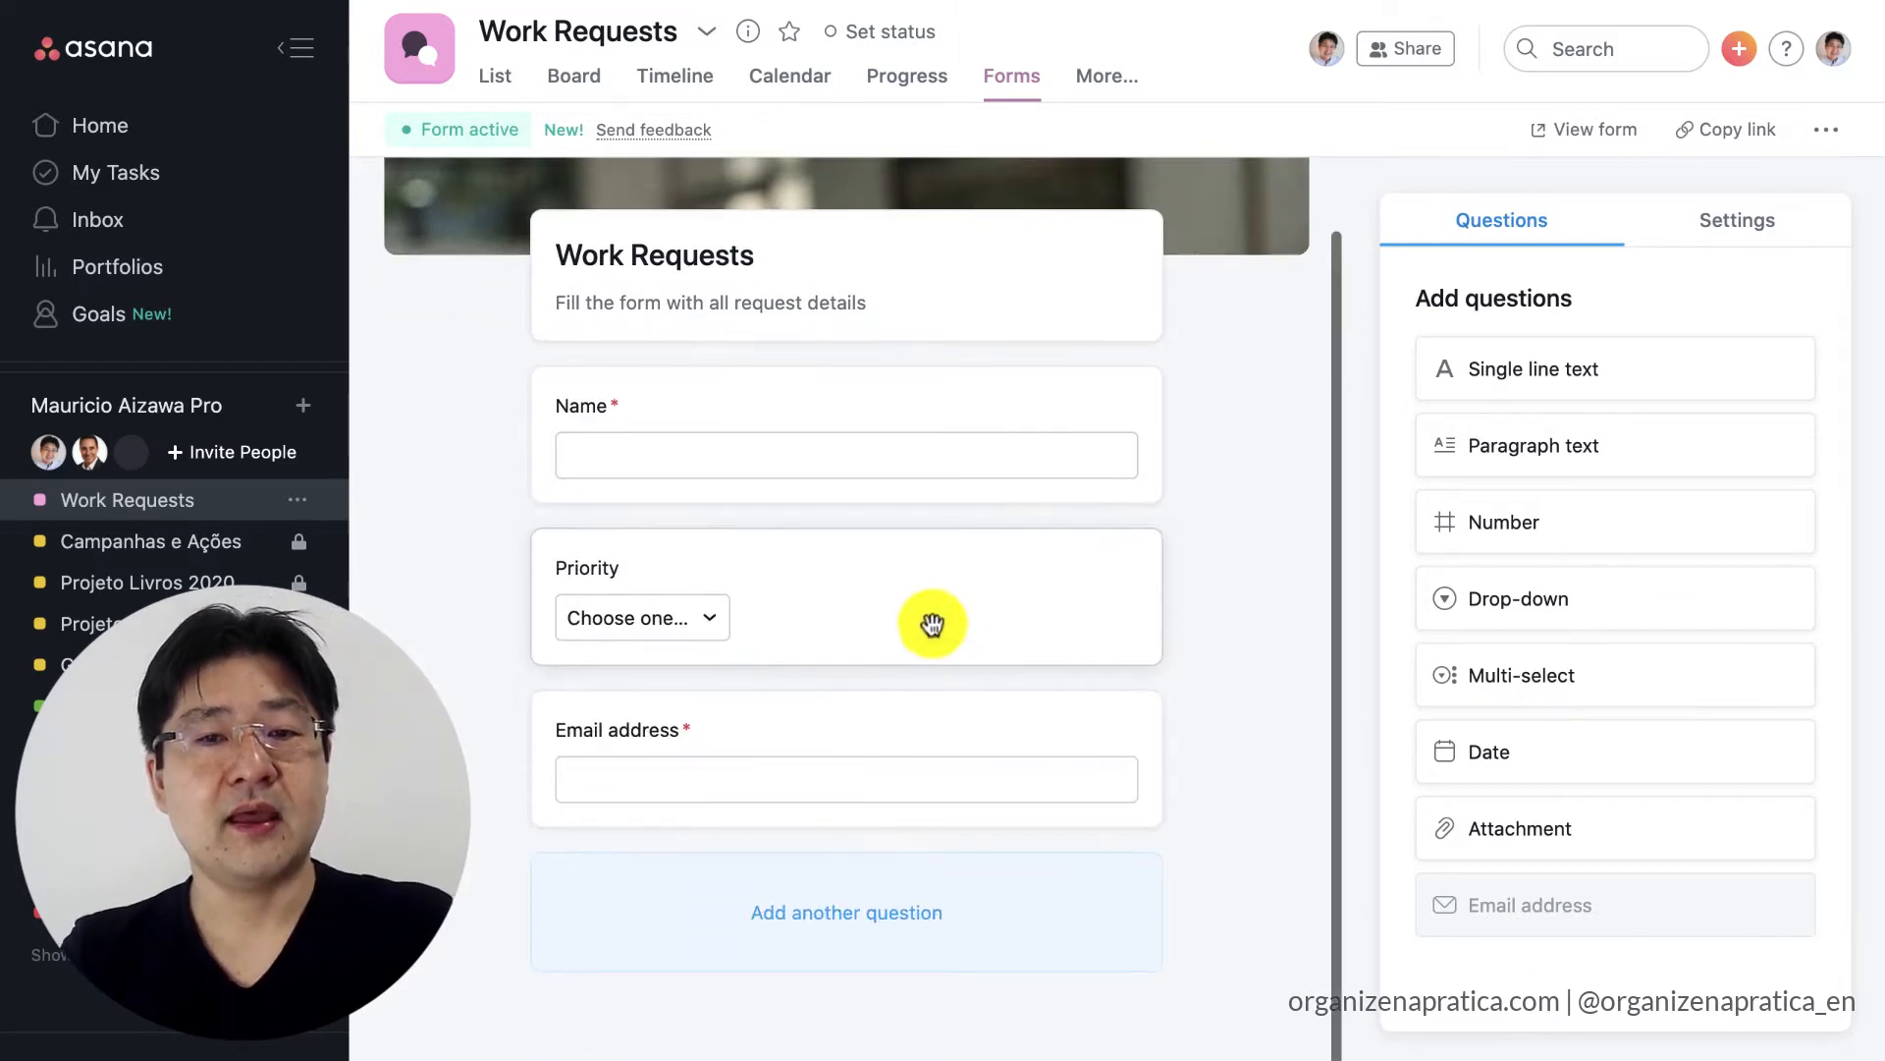
{"action": "left_click_drag", "start_coordinate": [644, 724], "coordinate": [653, 552]}
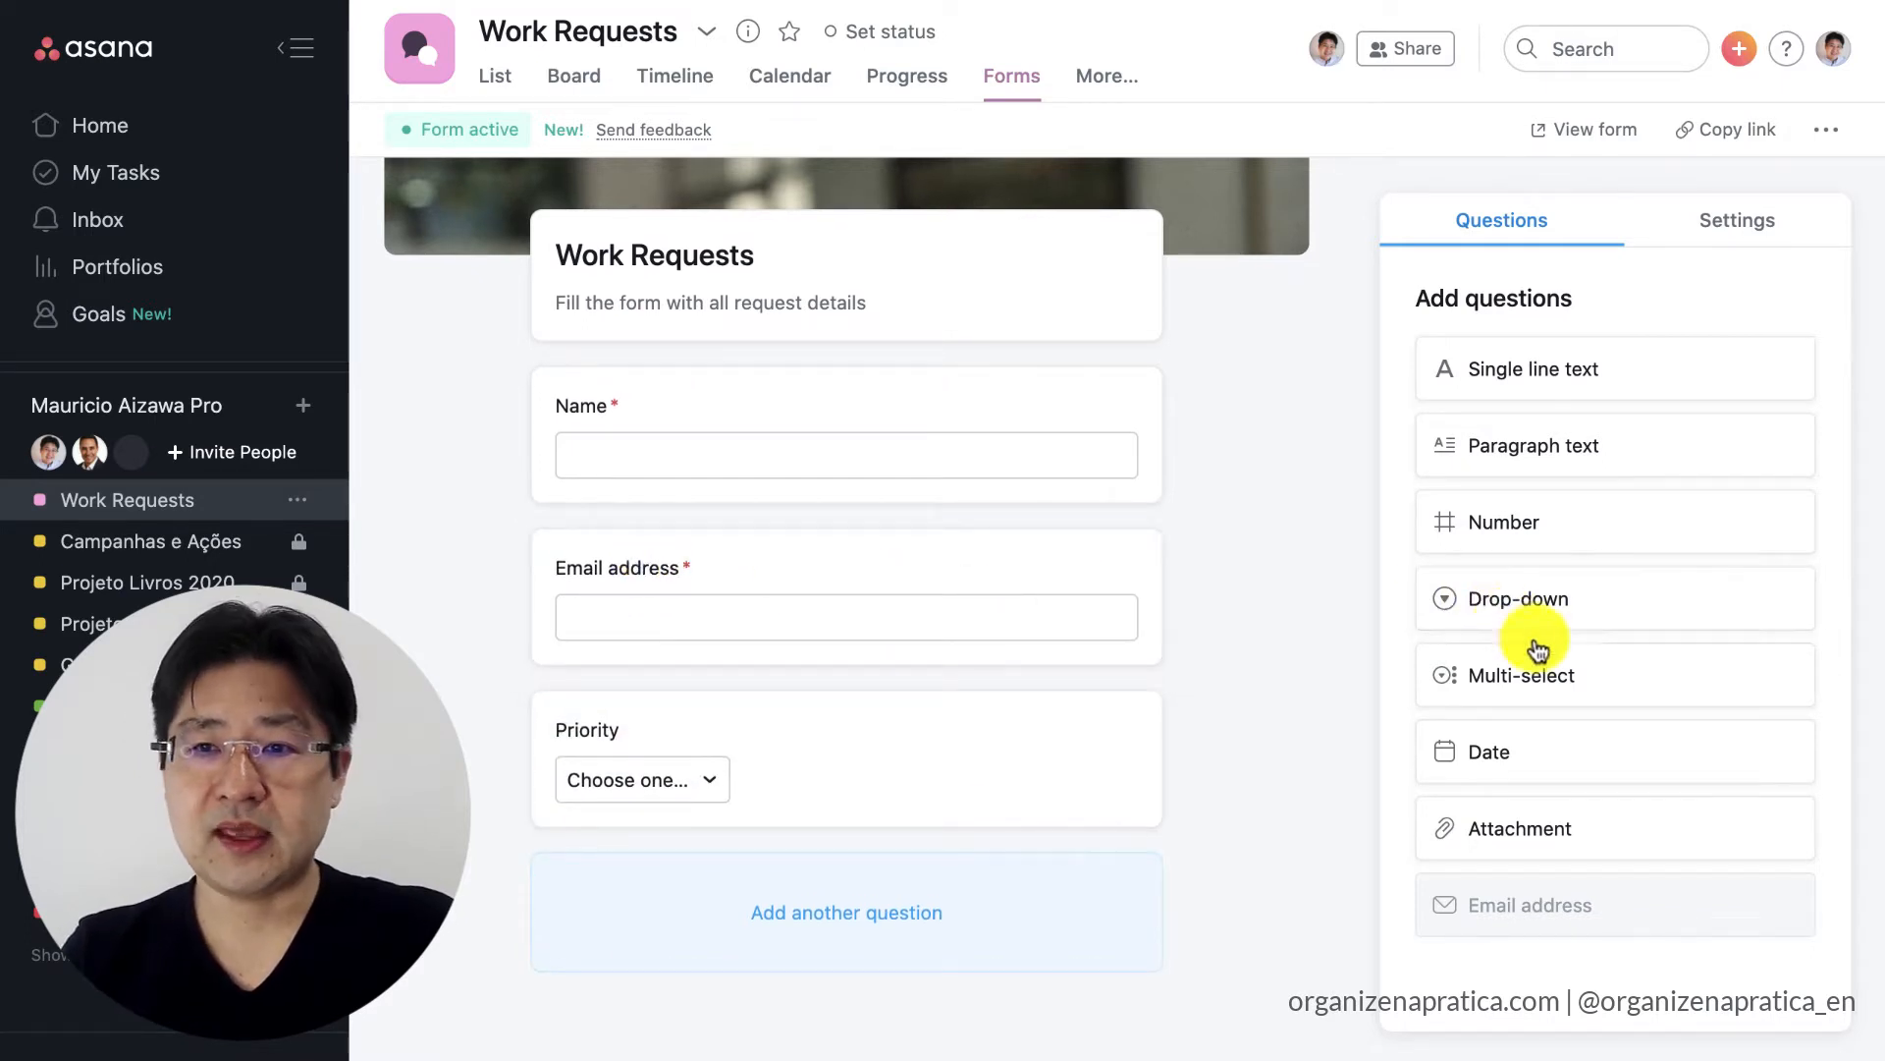
Add a paragraph text question named "Task Description" below the Priority question.
{"action": "left_click_drag", "start_coordinate": [1611, 438], "coordinate": [888, 906]}
{"action": "type", "text": "Task Description"}
{"action": "key", "text": "Return"}
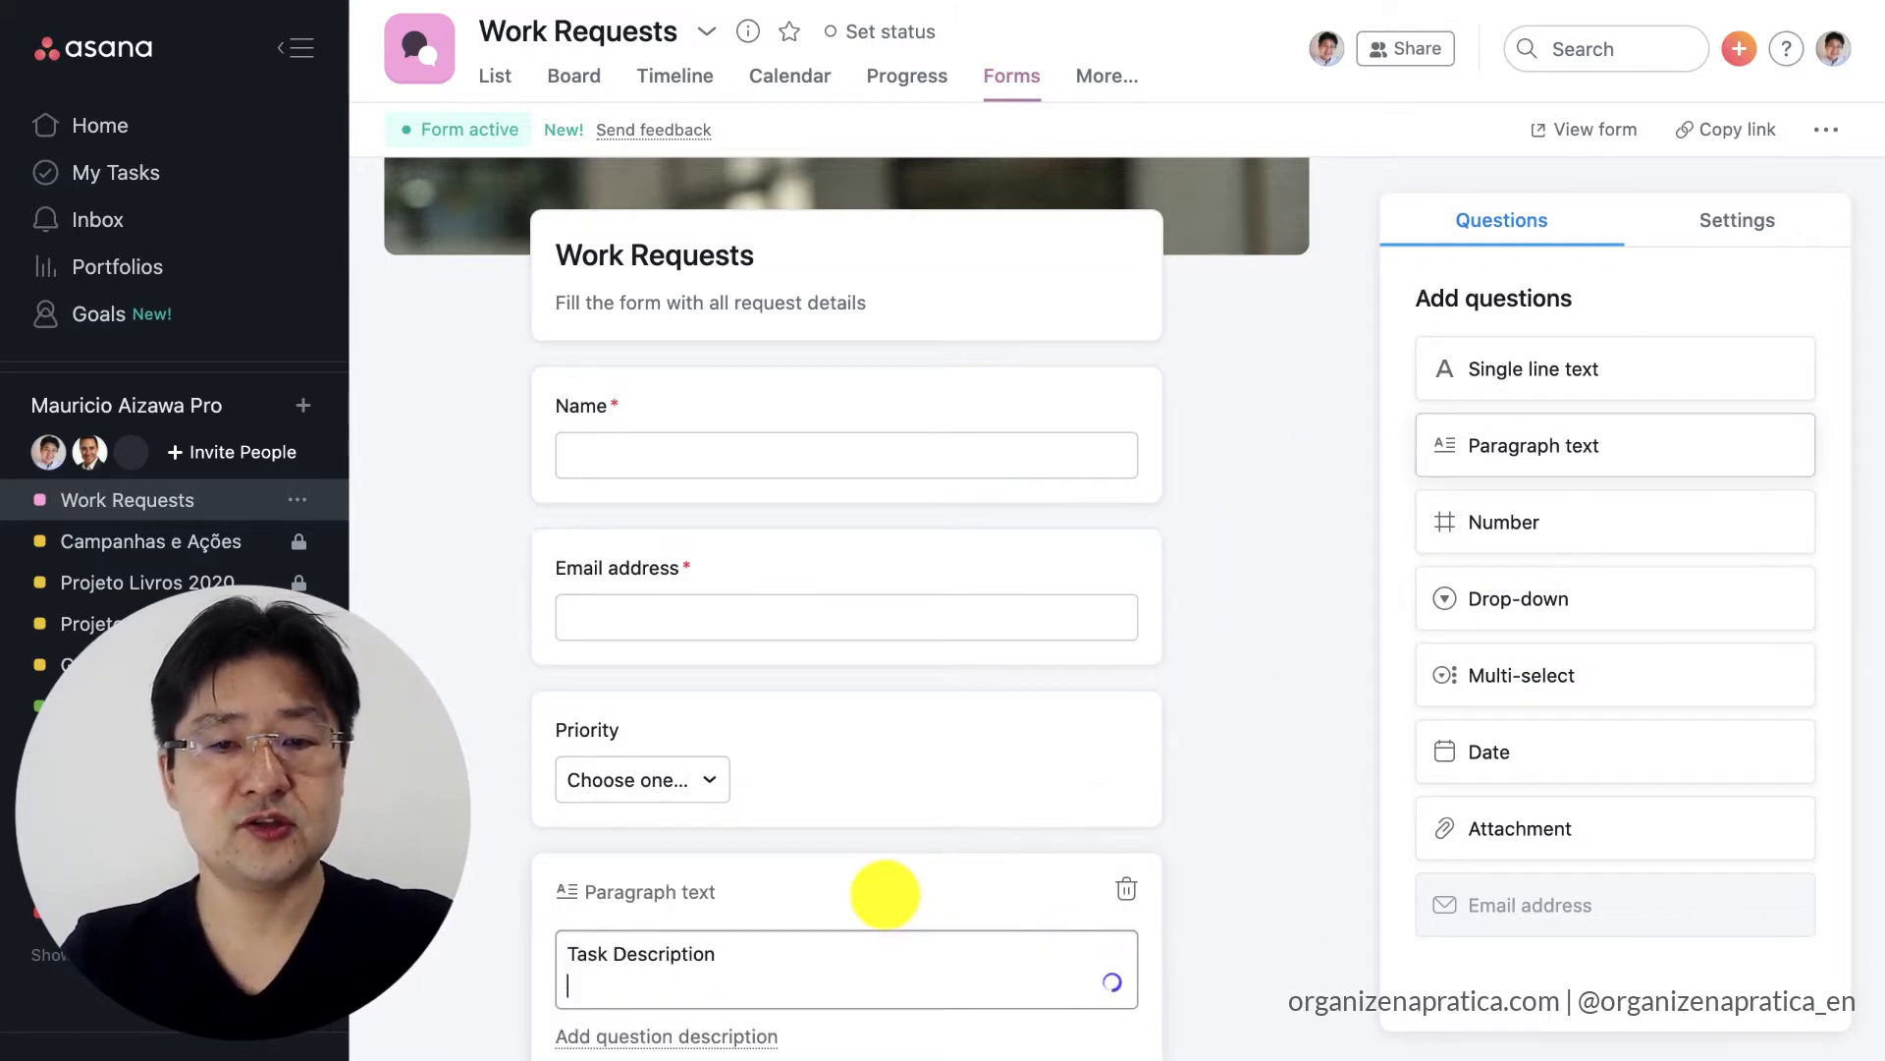
{"action": "scroll", "coordinate": [943, 849], "scroll_direction": "down", "scroll_amount": 3}
{"action": "left_click", "coordinate": [1217, 795]}
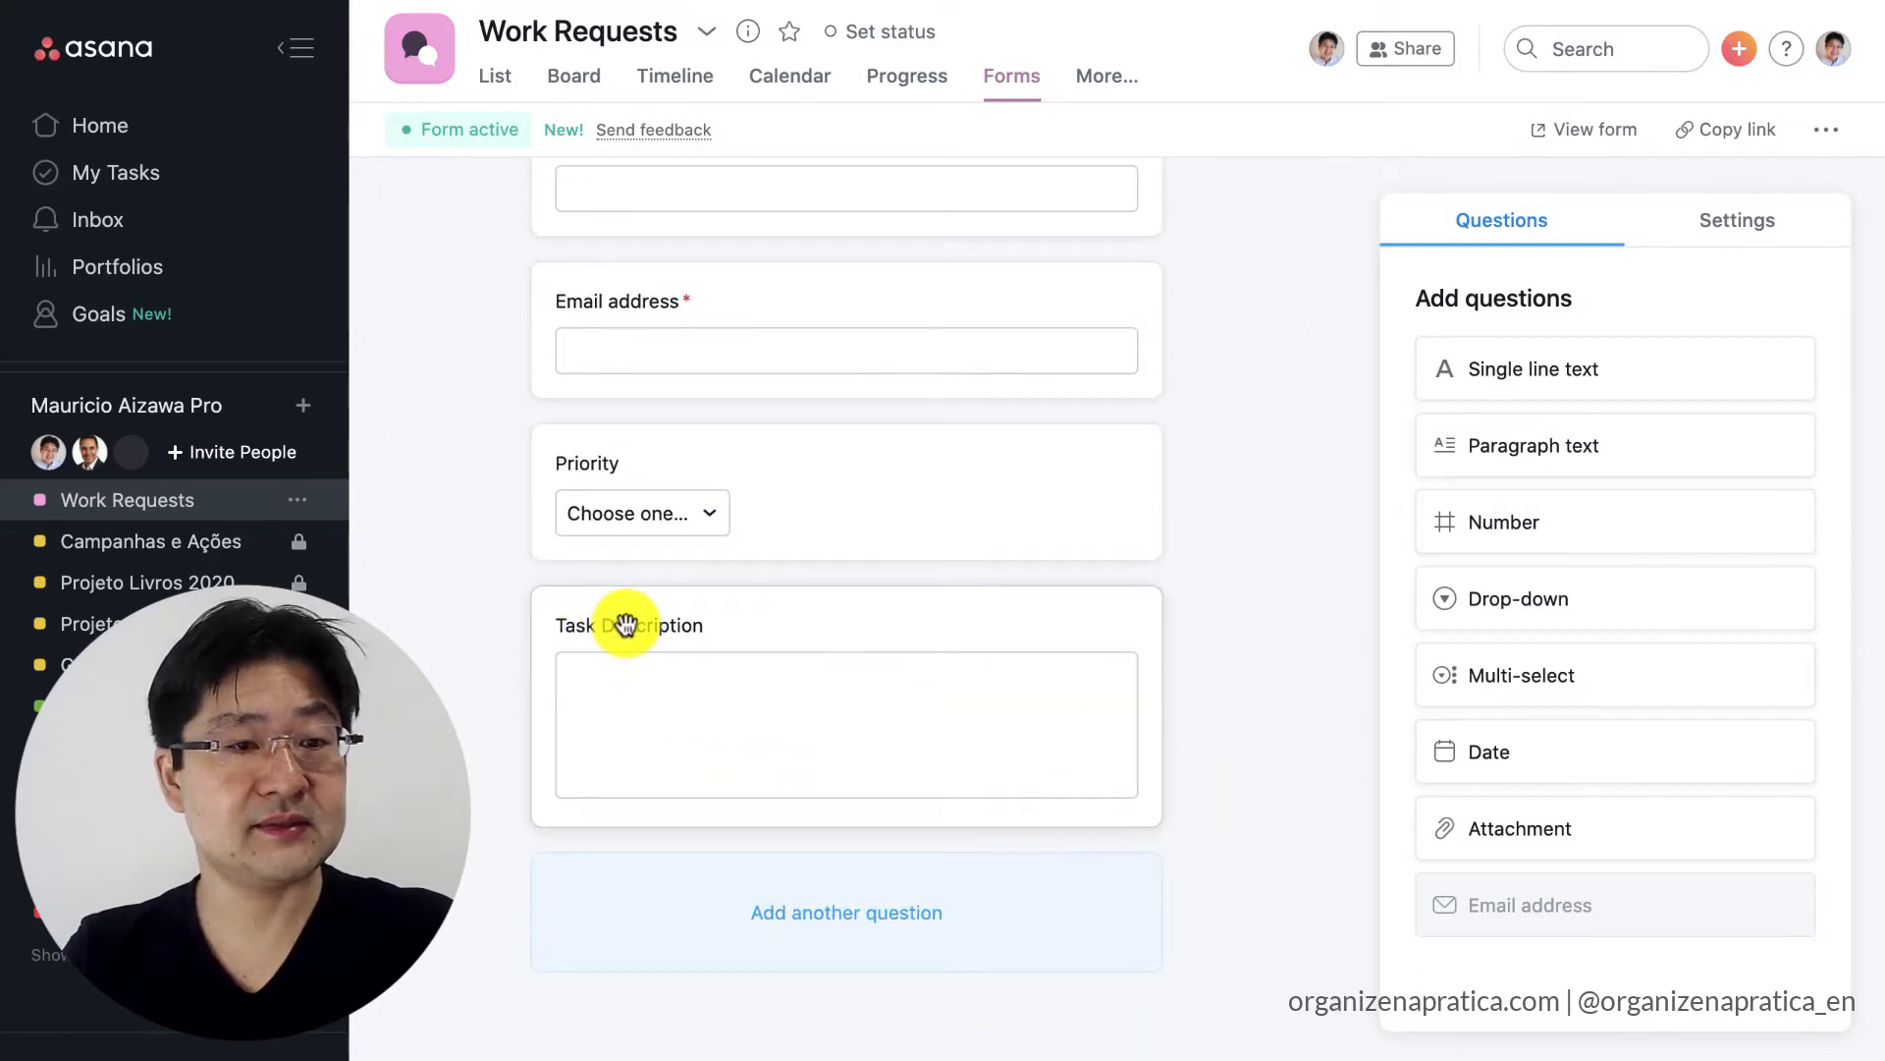
Add a date question named "Due Date" below the Task Description question.
{"action": "left_click_drag", "start_coordinate": [1602, 762], "coordinate": [959, 821]}
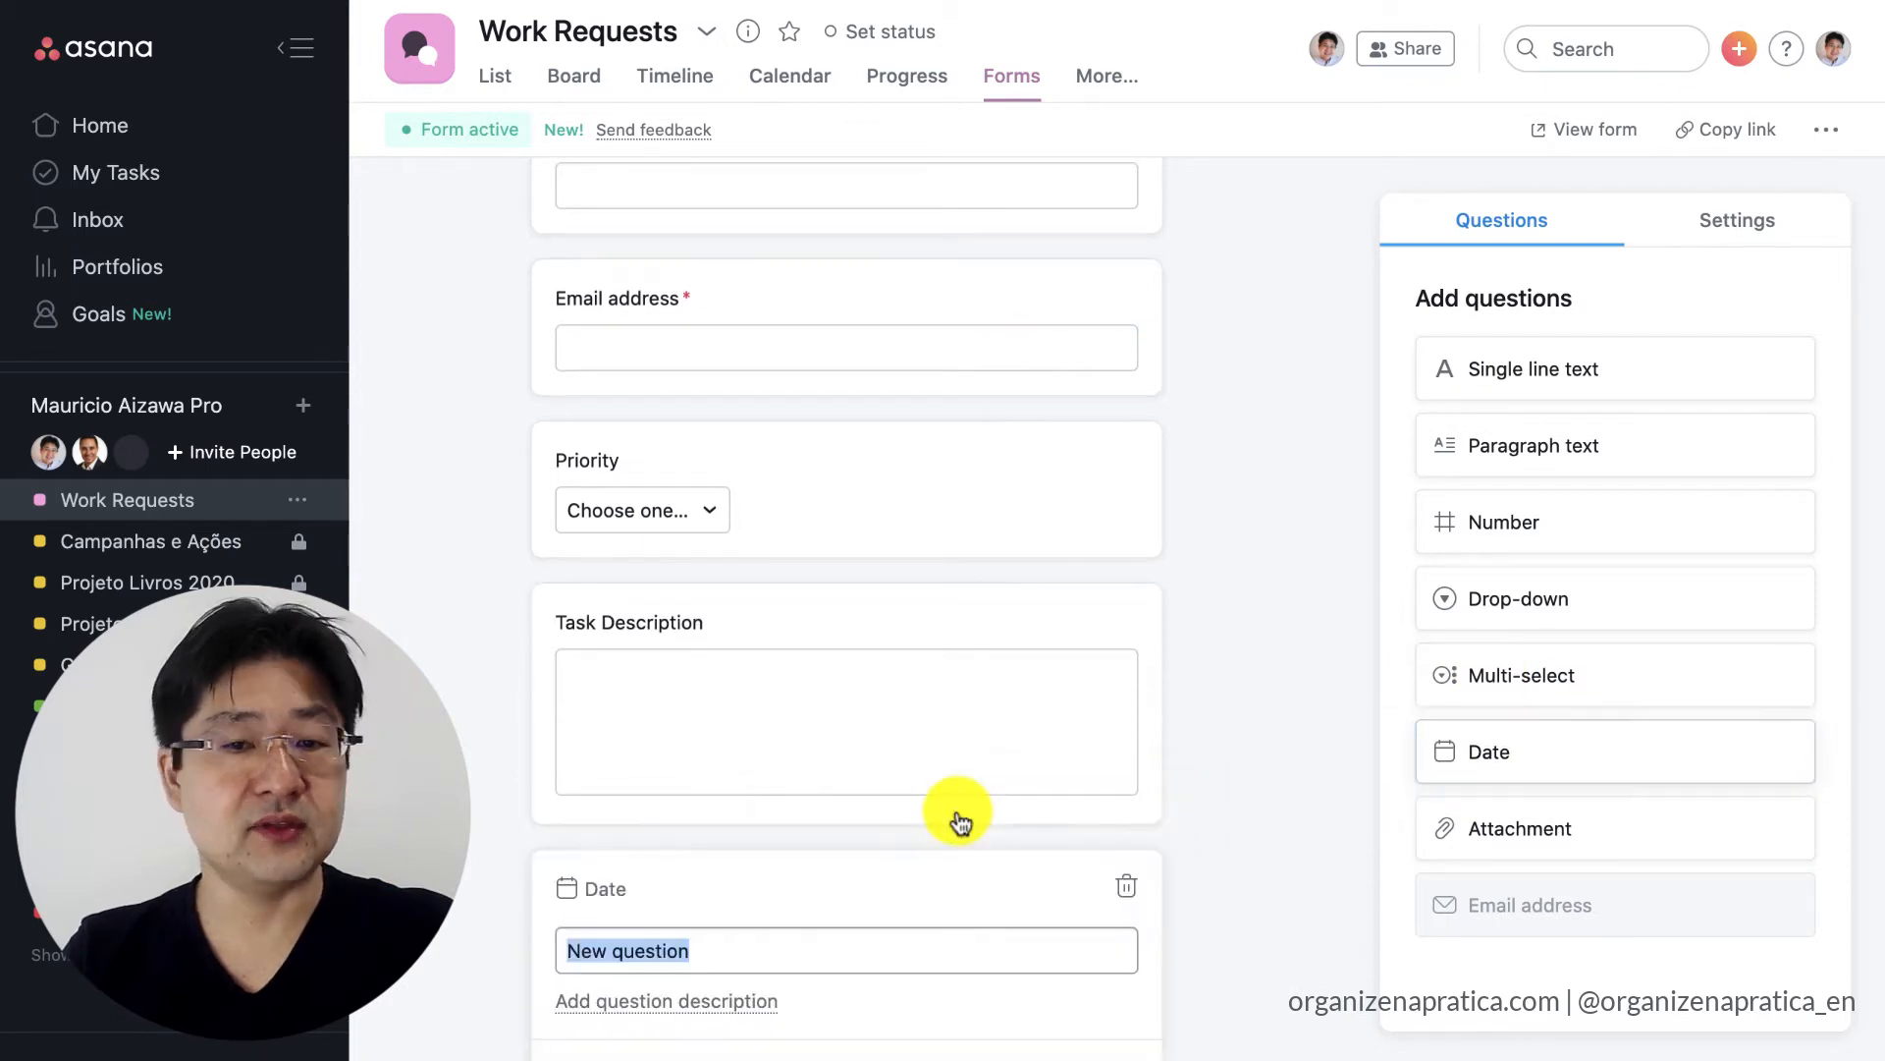
{"action": "type", "text": "Due Date"}
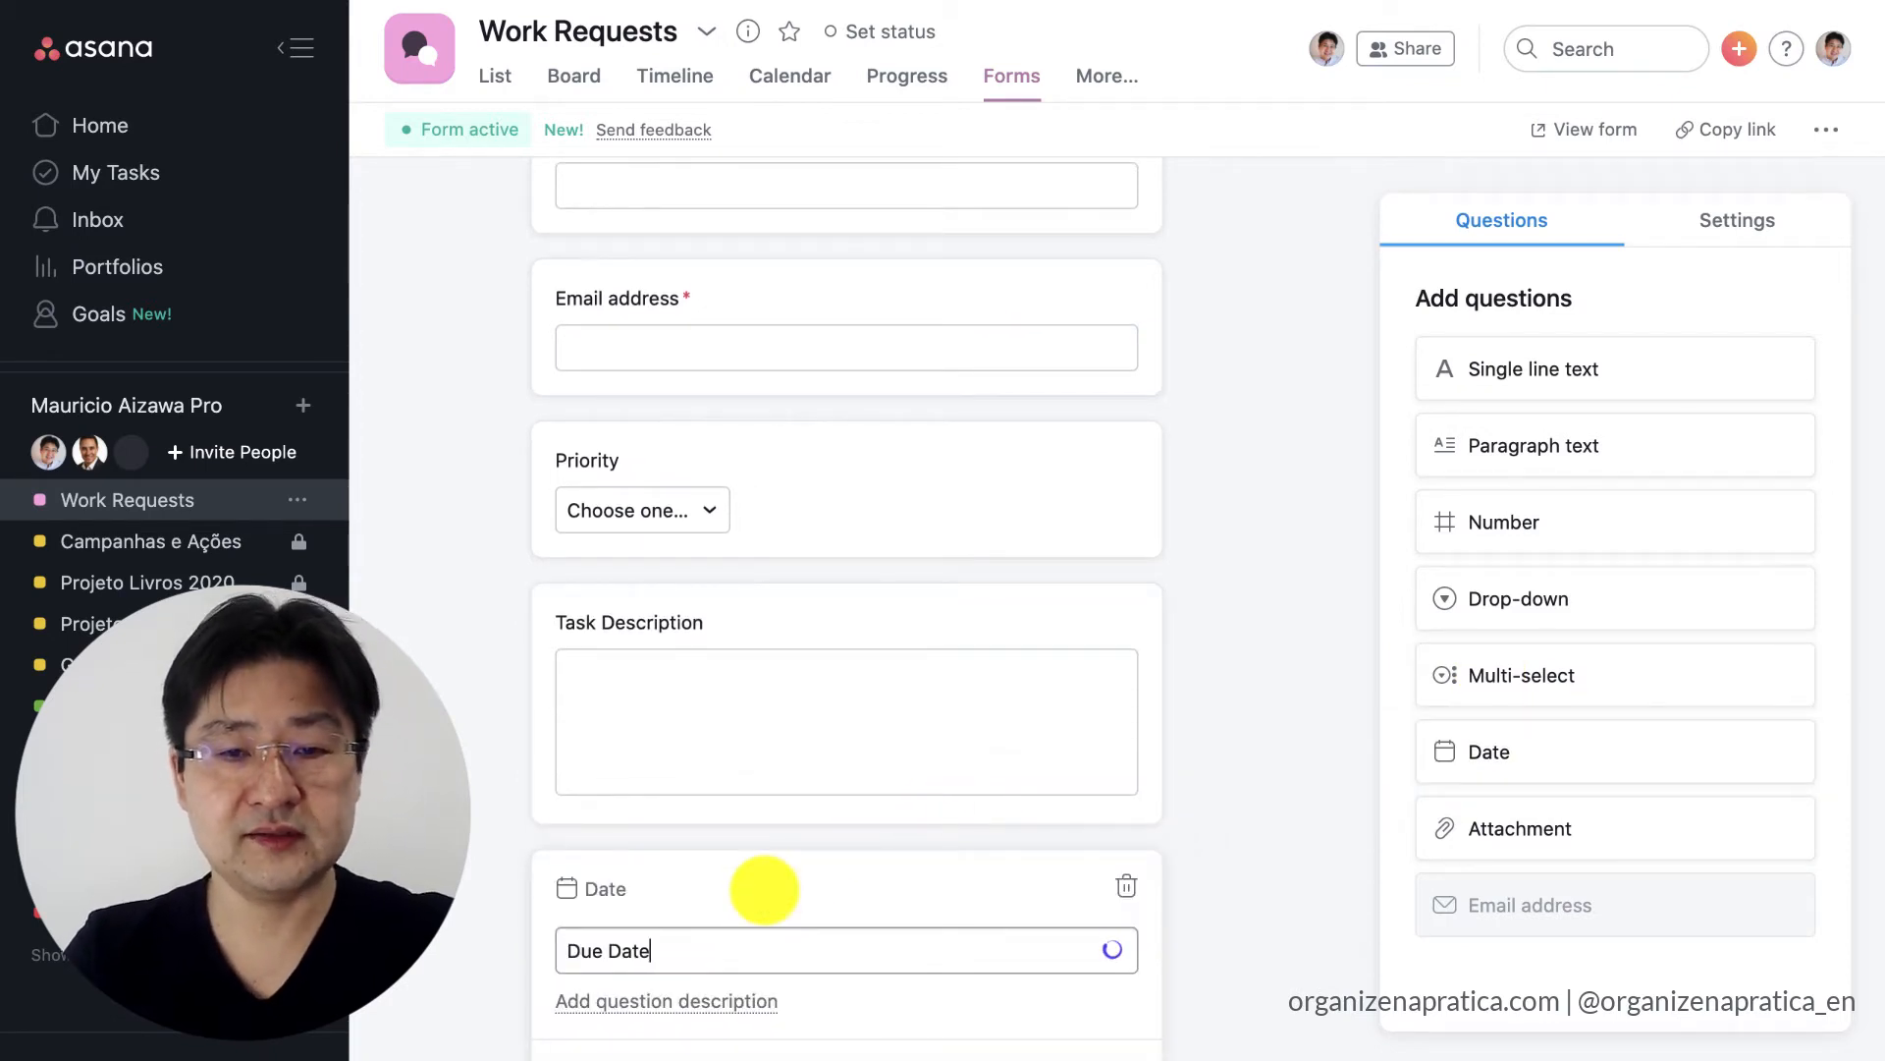
{"action": "key", "text": "Return"}
{"action": "scroll", "coordinate": [1326, 829], "scroll_direction": "down", "scroll_amount": 2}
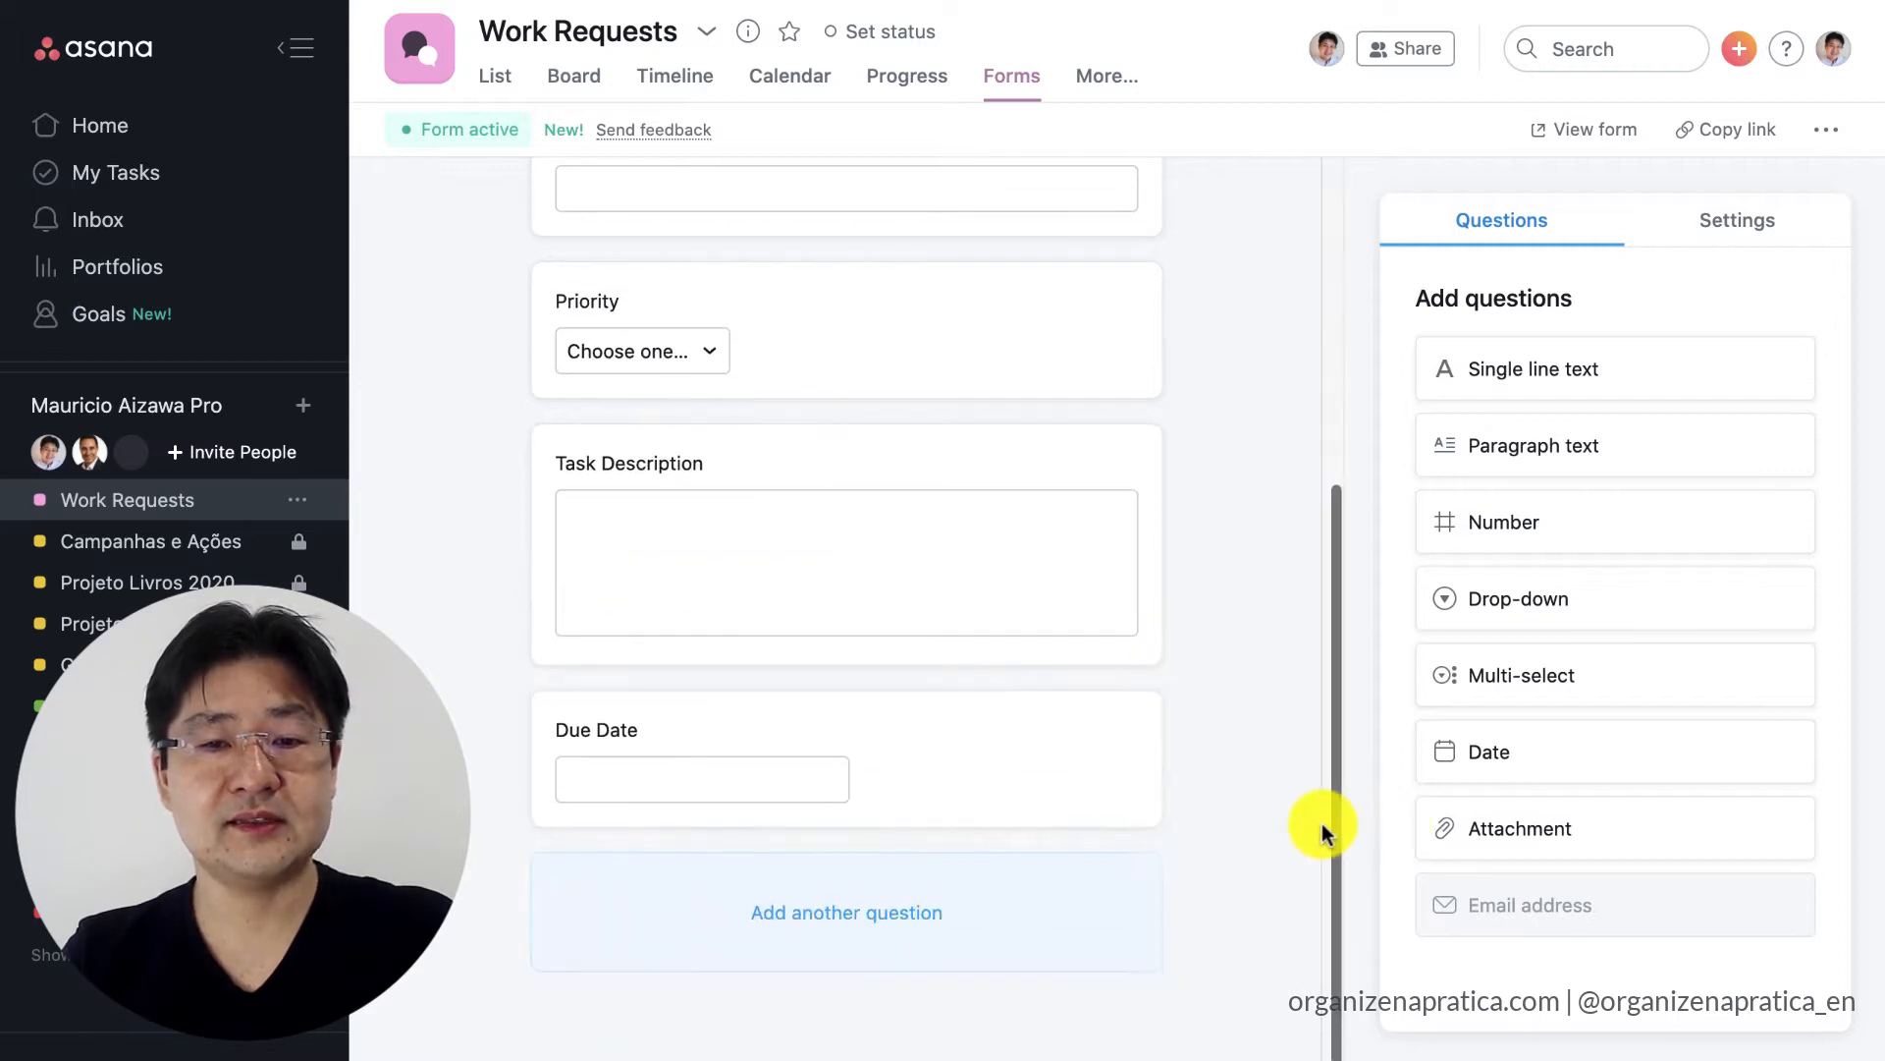
Add an attachment question named "Attach any documents" at the end of the form and allow multiple attachments.
{"action": "left_click_drag", "start_coordinate": [1578, 829], "coordinate": [835, 909]}
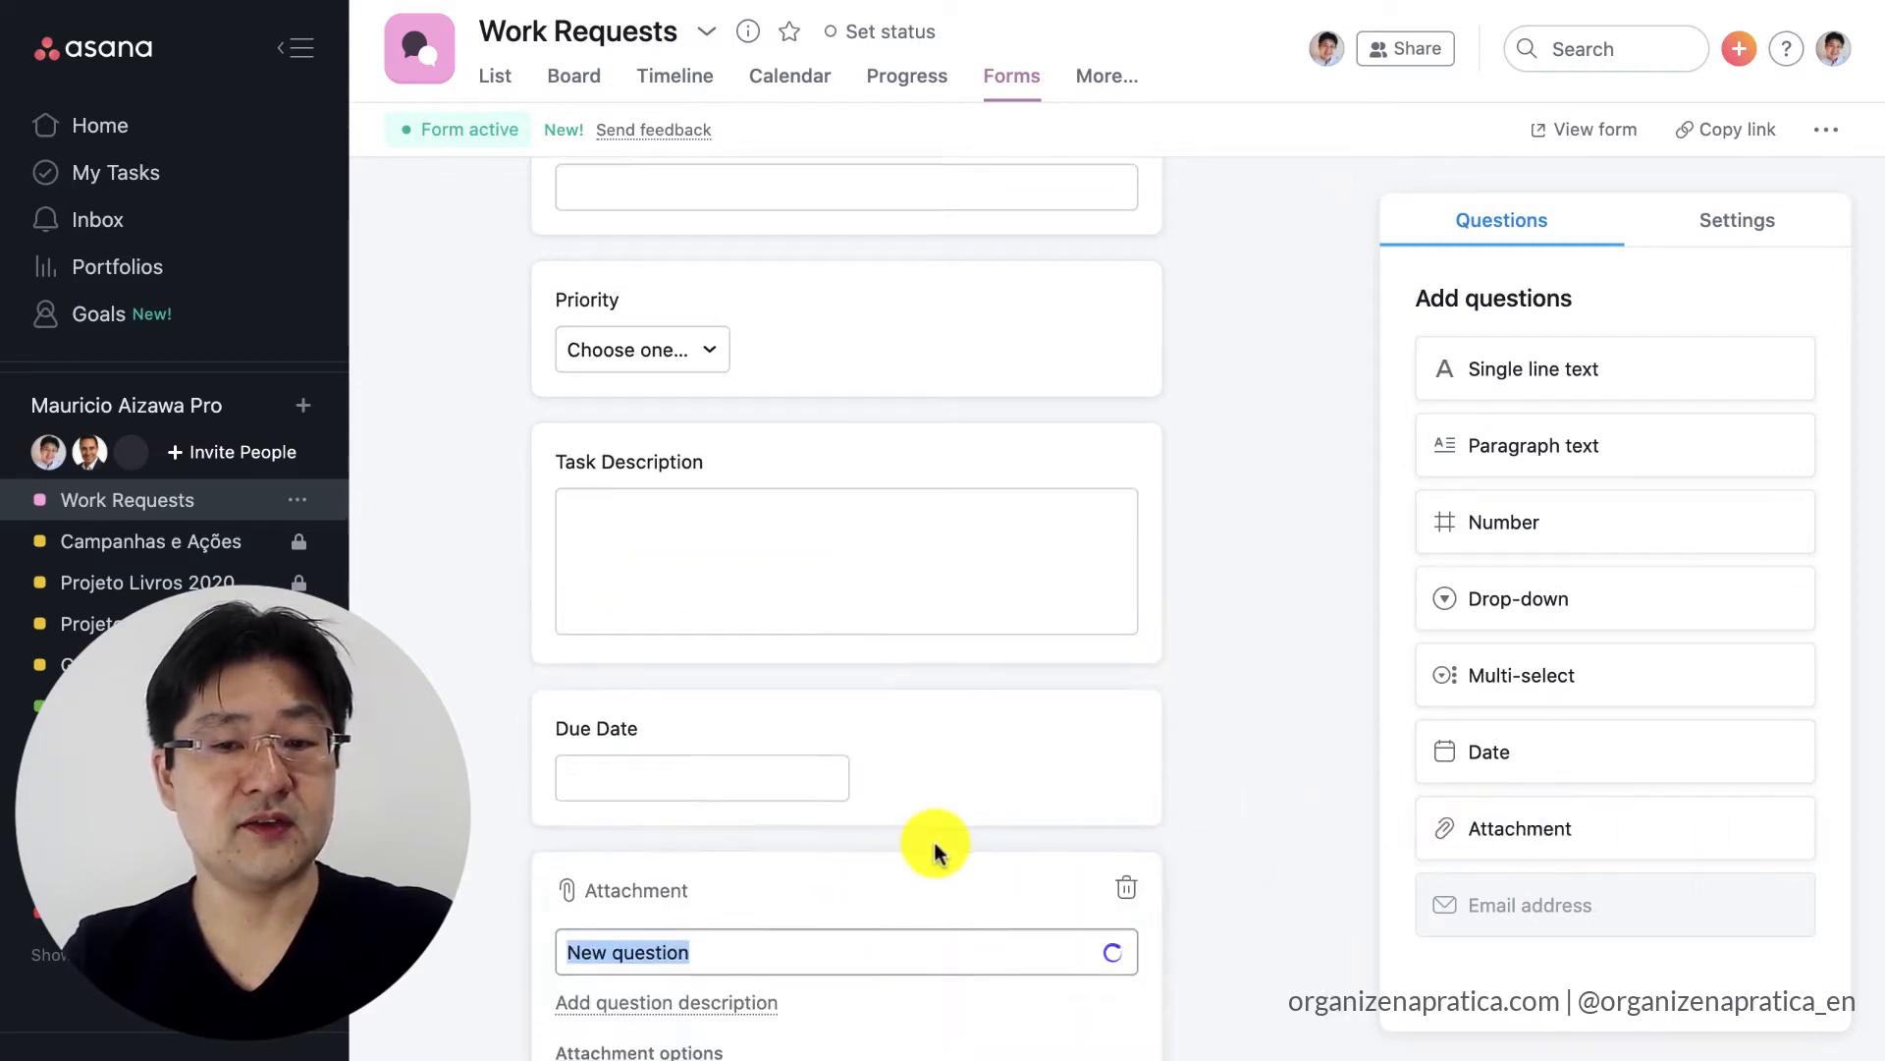
{"action": "scroll", "coordinate": [934, 843], "scroll_direction": "down", "scroll_amount": 4}
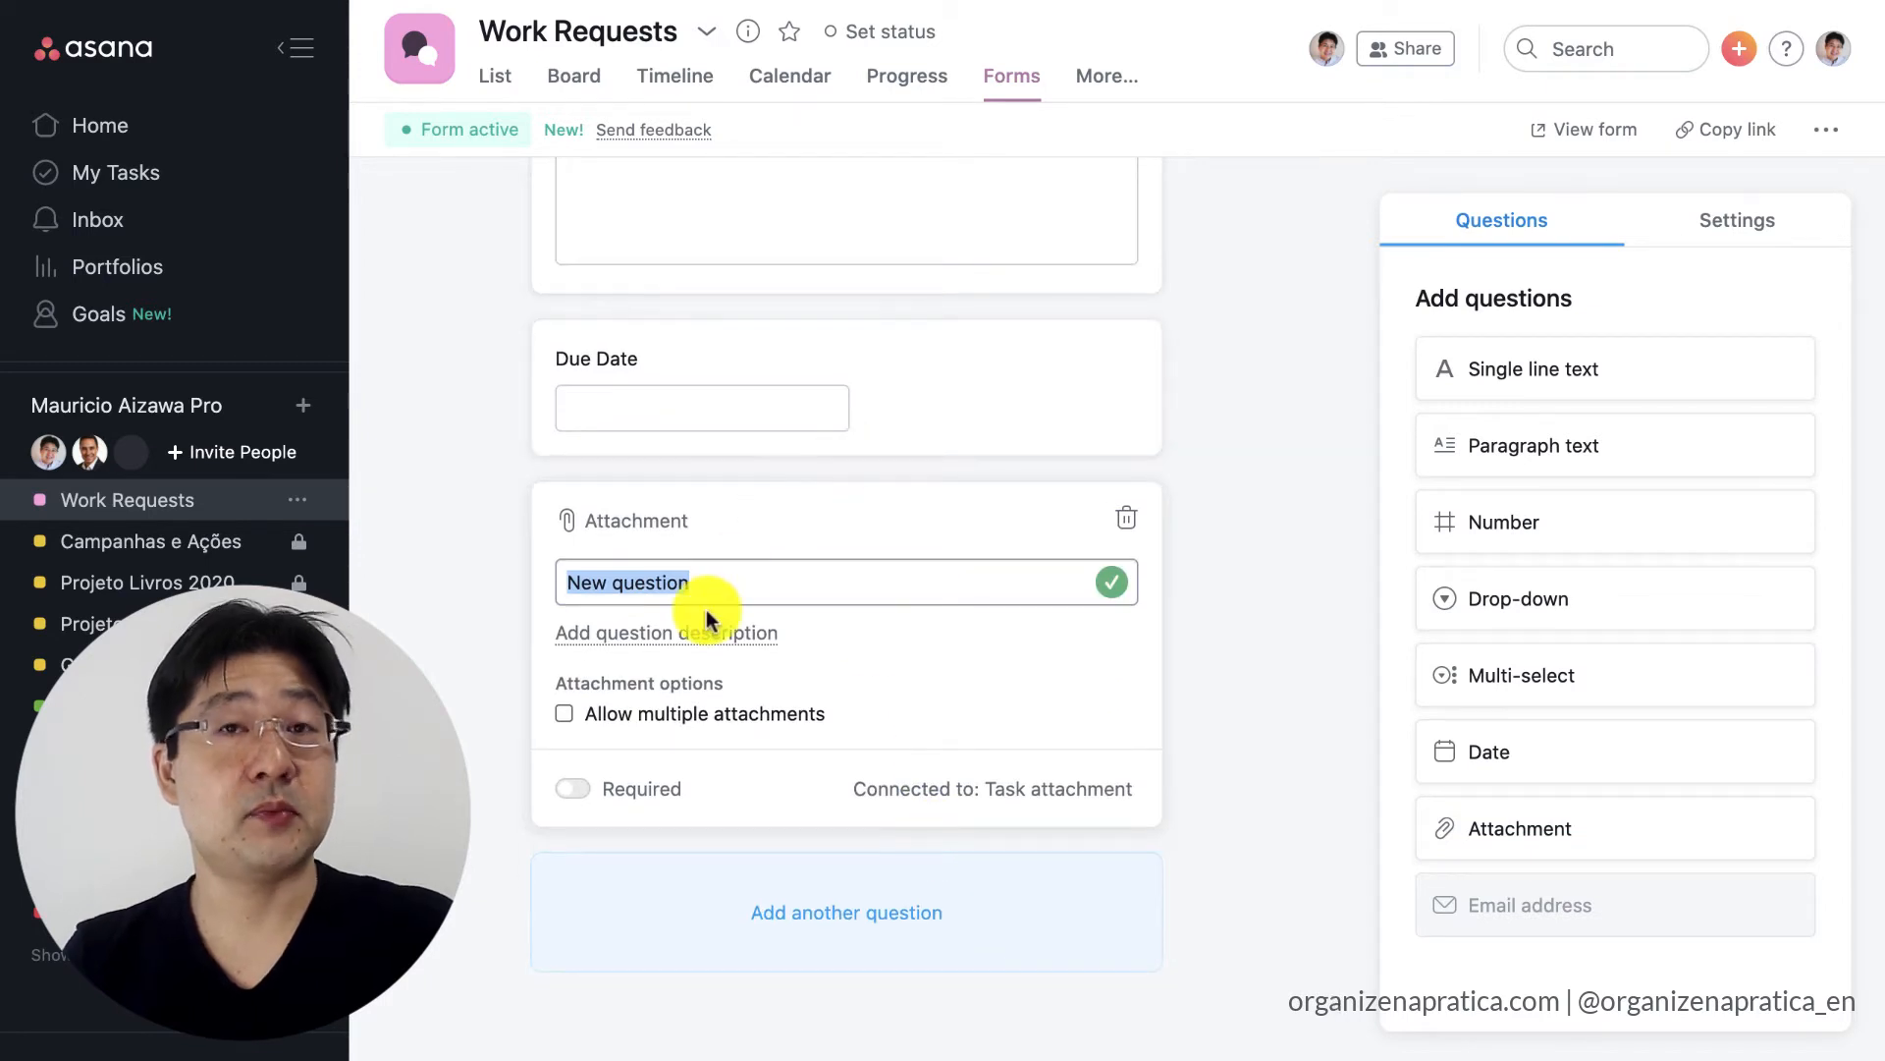
{"action": "type", "text": "Attach a"}
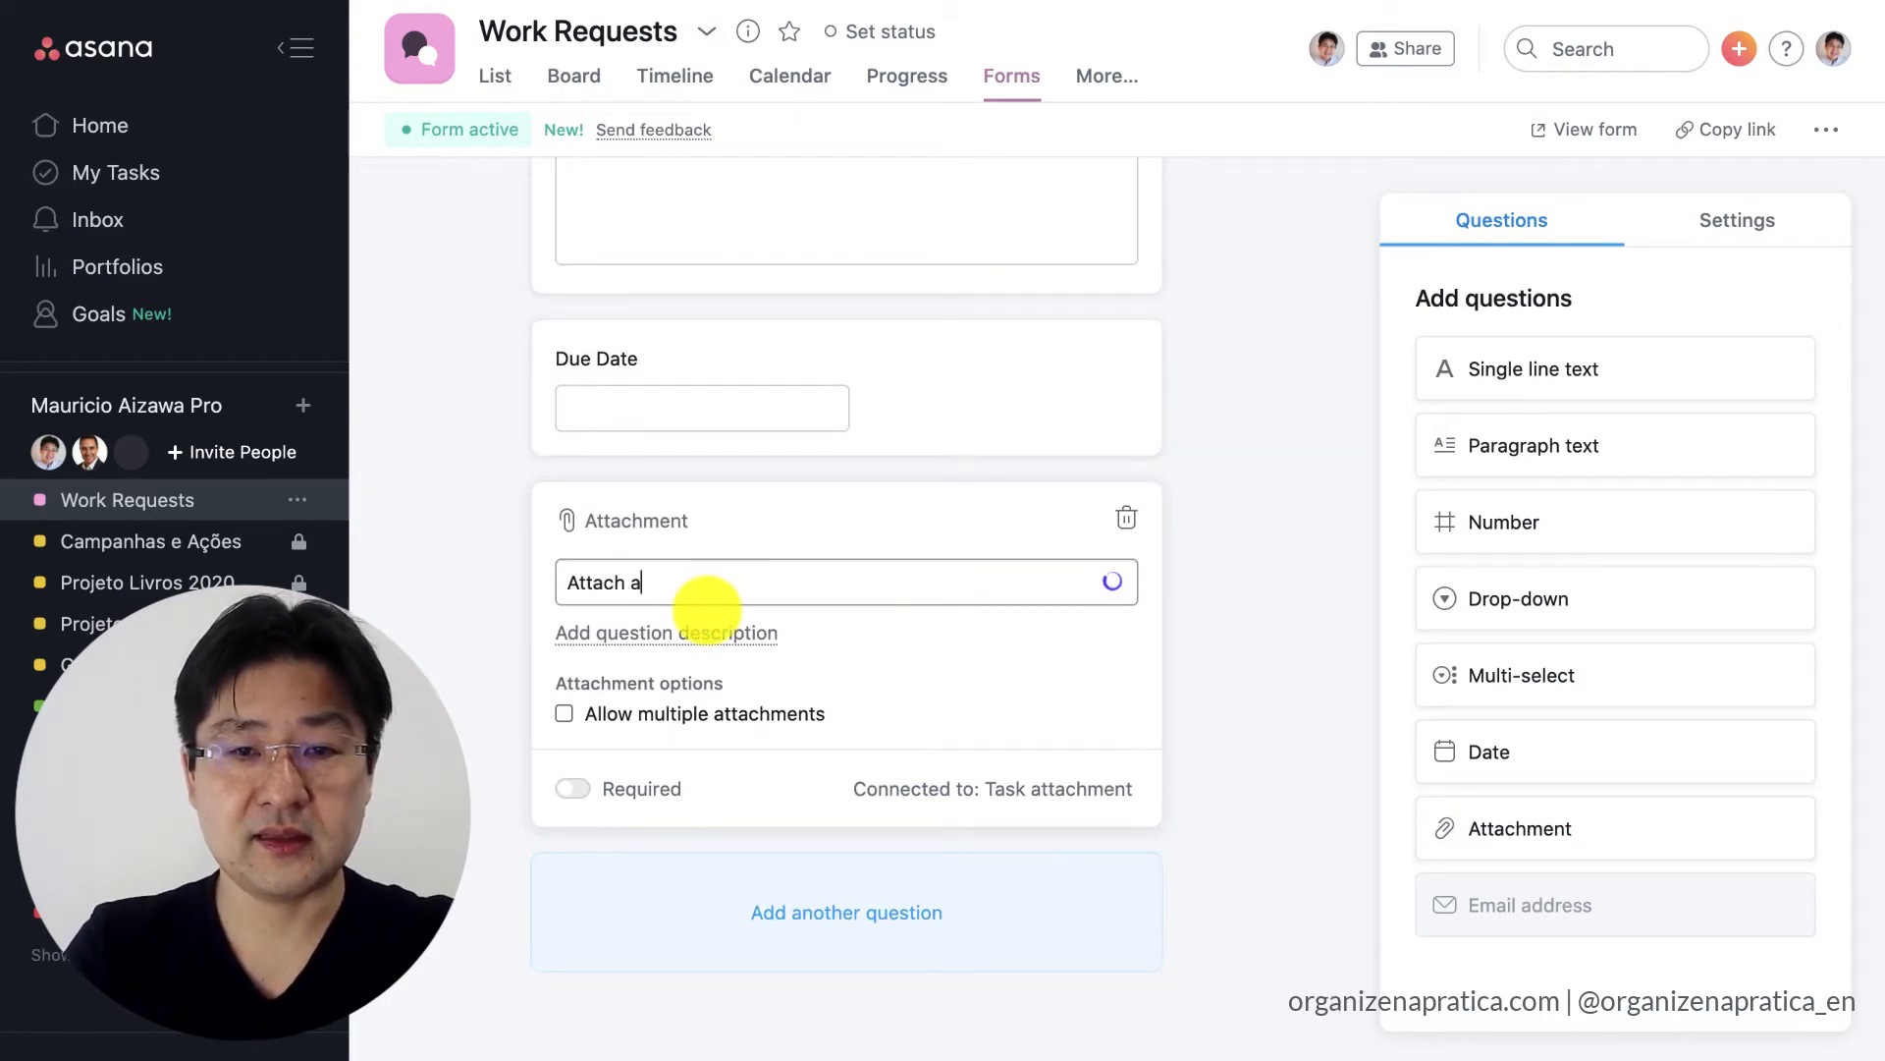
{"action": "type", "text": "ny documents"}
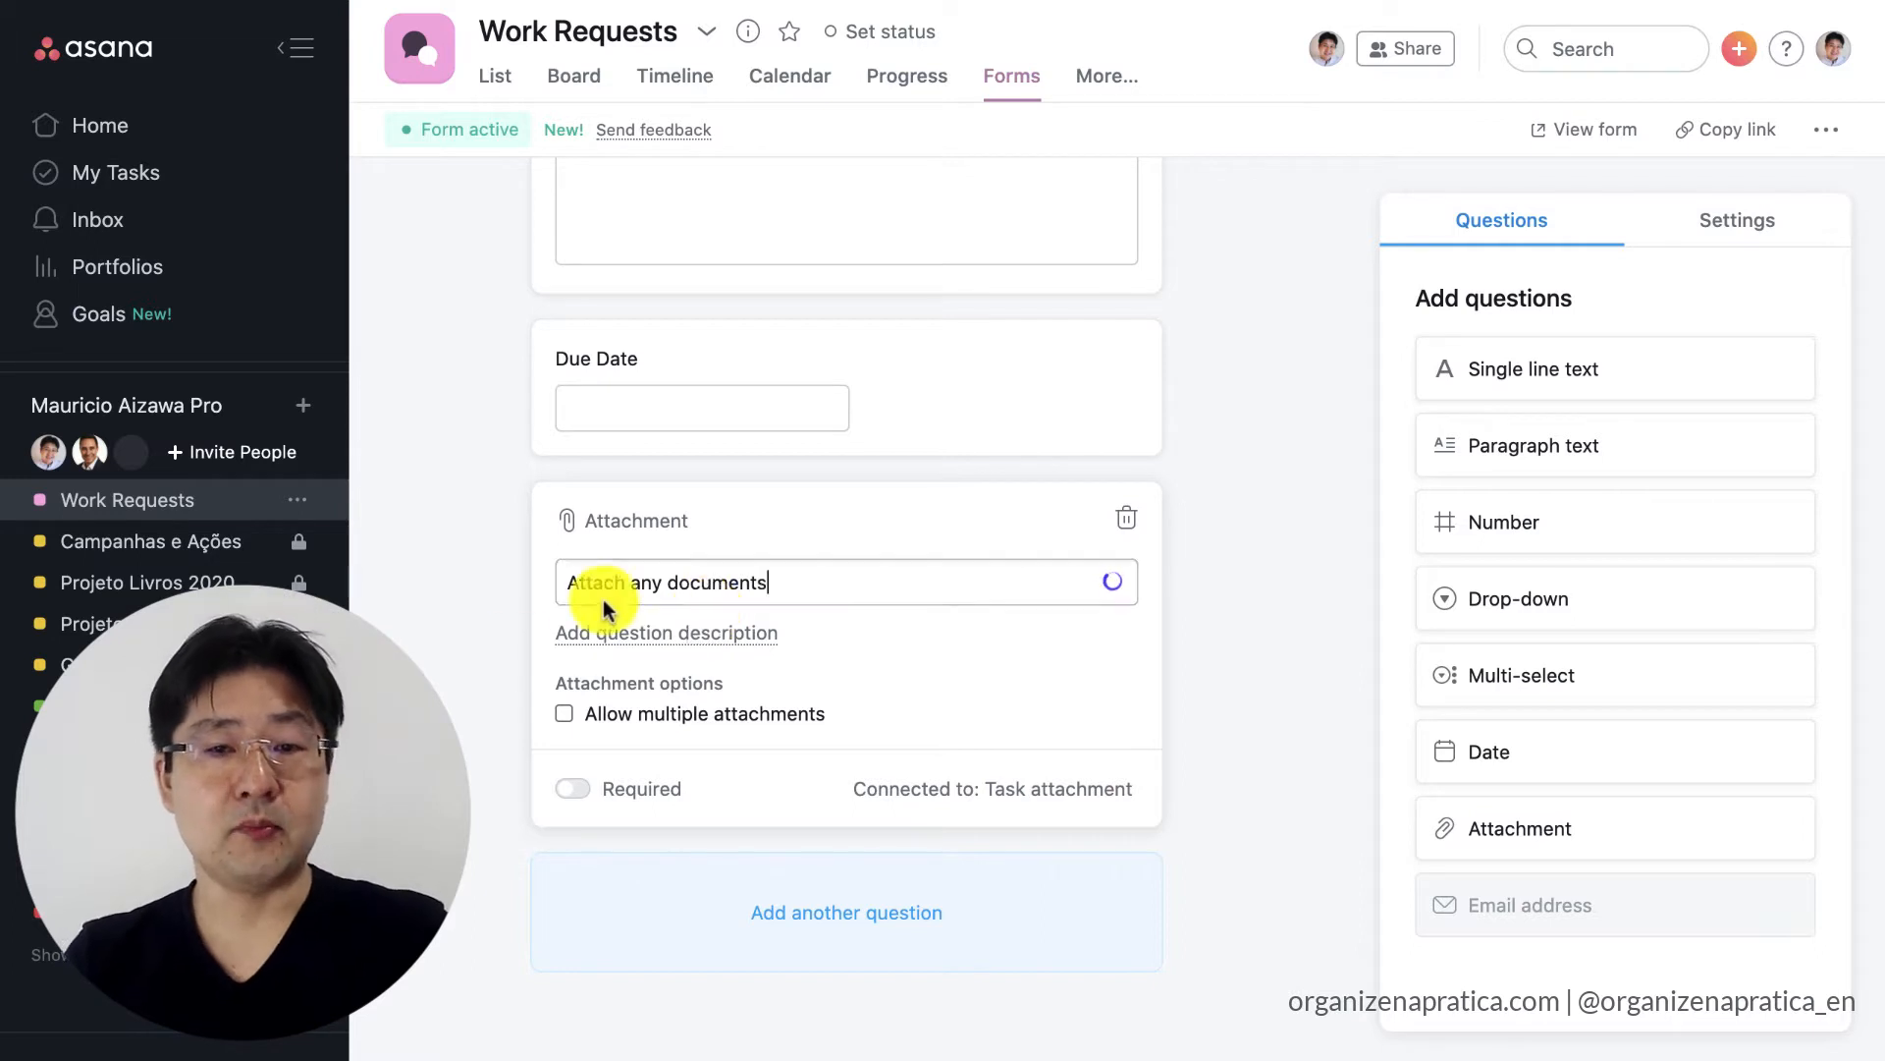
{"action": "left_click", "coordinate": [567, 714]}
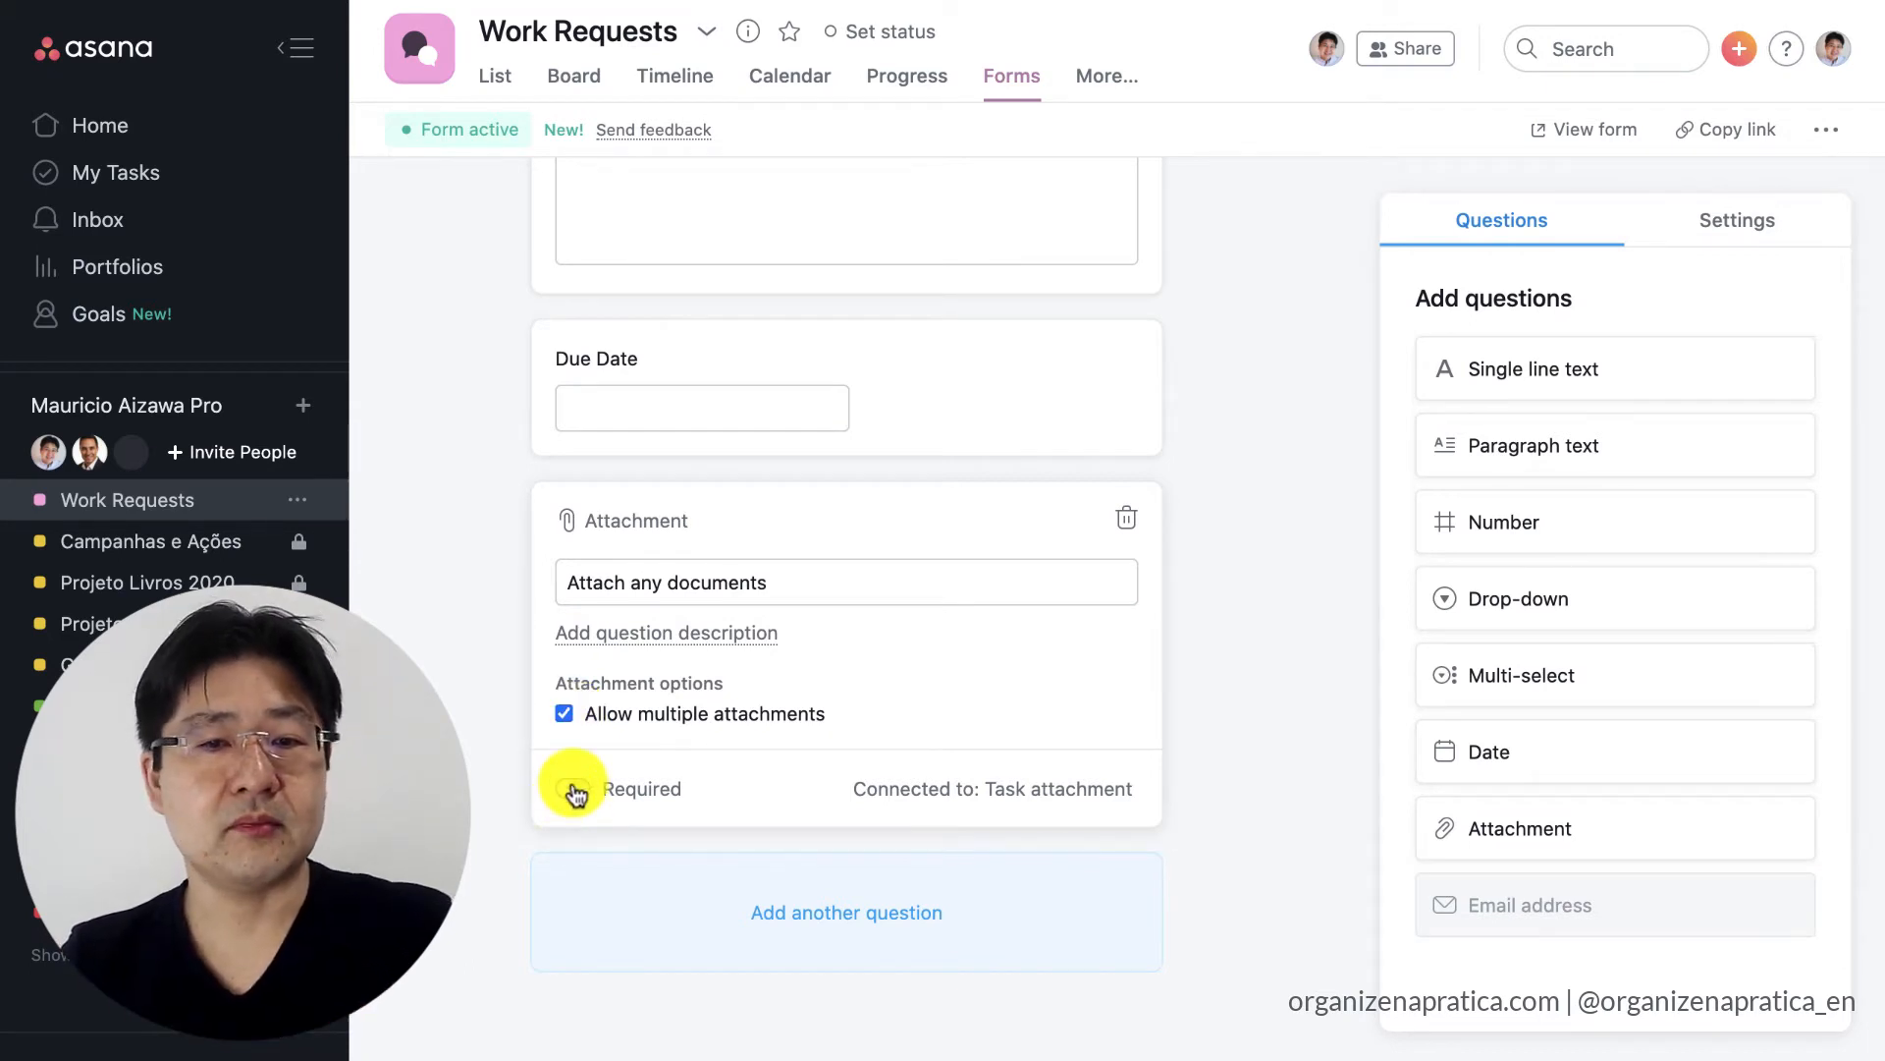
Make the Due Date and Task Description questions required.
{"action": "left_click", "coordinate": [973, 386]}
{"action": "left_click", "coordinate": [576, 542]}
{"action": "scroll", "coordinate": [564, 540], "scroll_direction": "up", "scroll_amount": 3}
{"action": "left_click", "coordinate": [752, 380]}
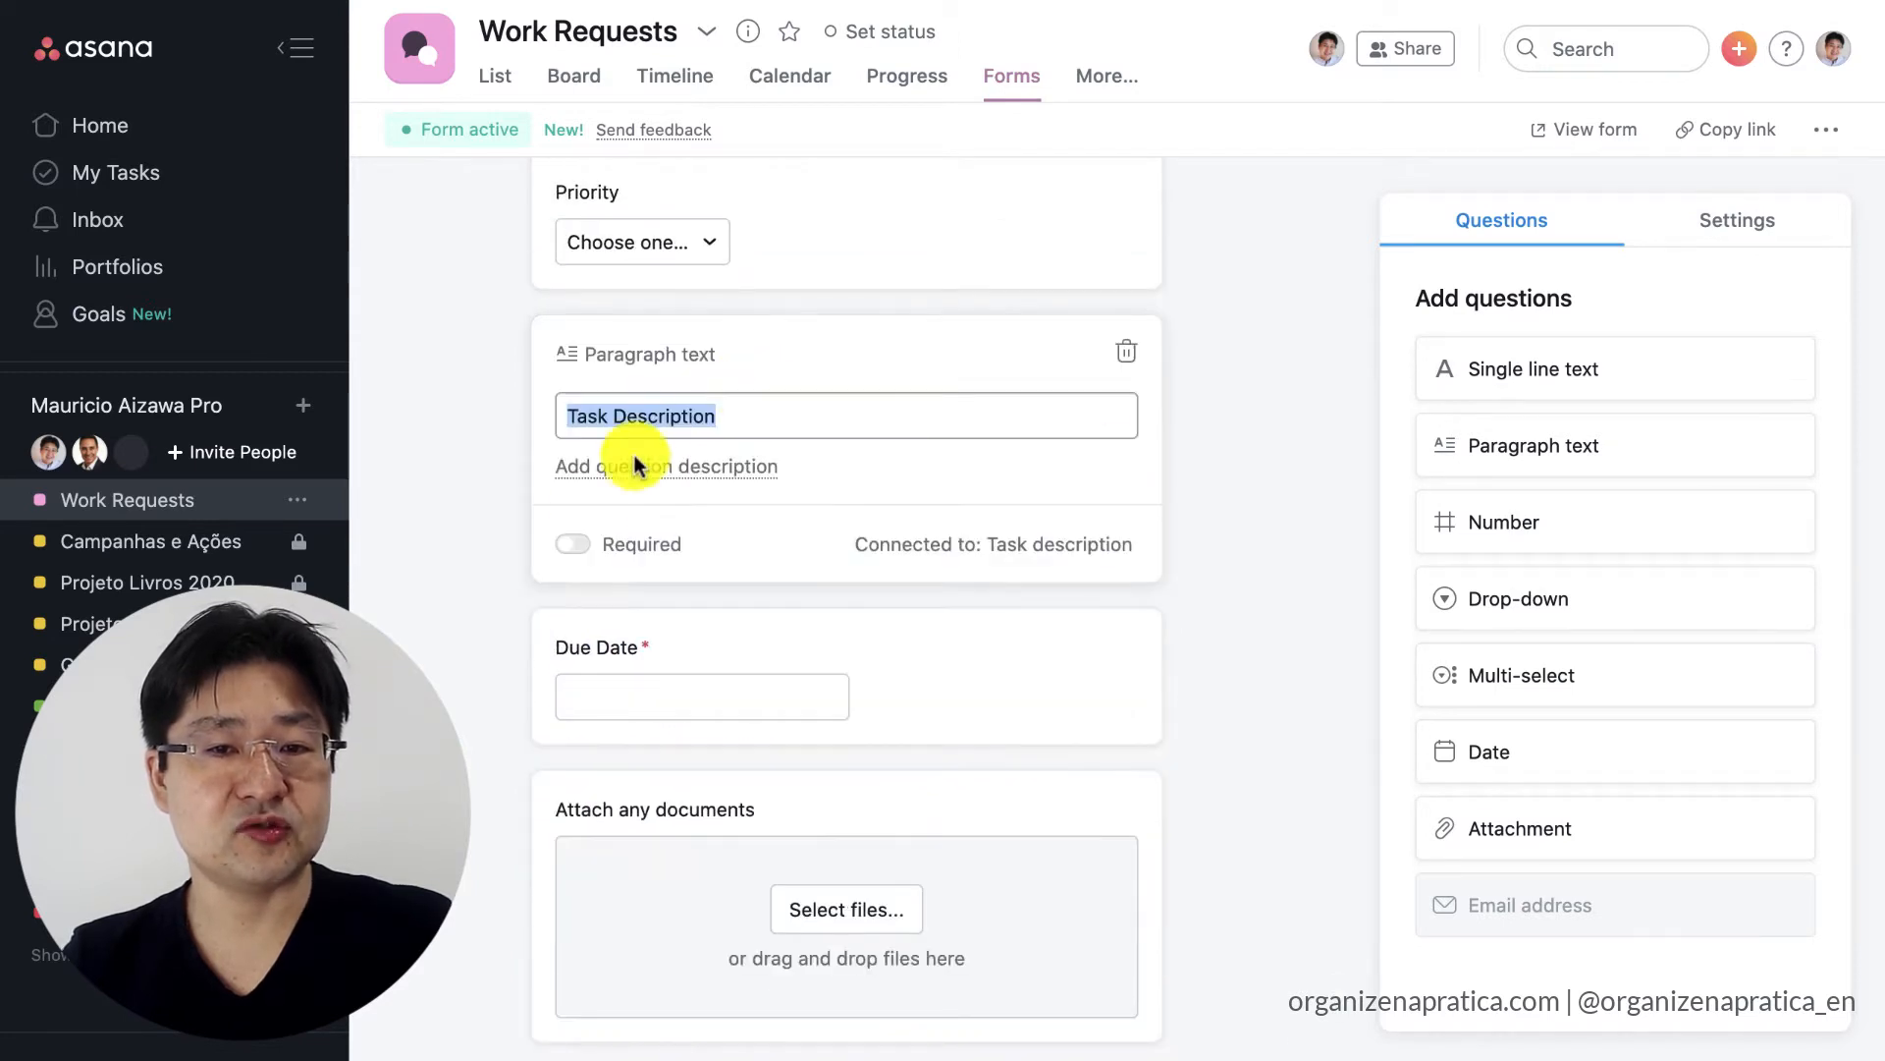
{"action": "left_click", "coordinate": [573, 546]}
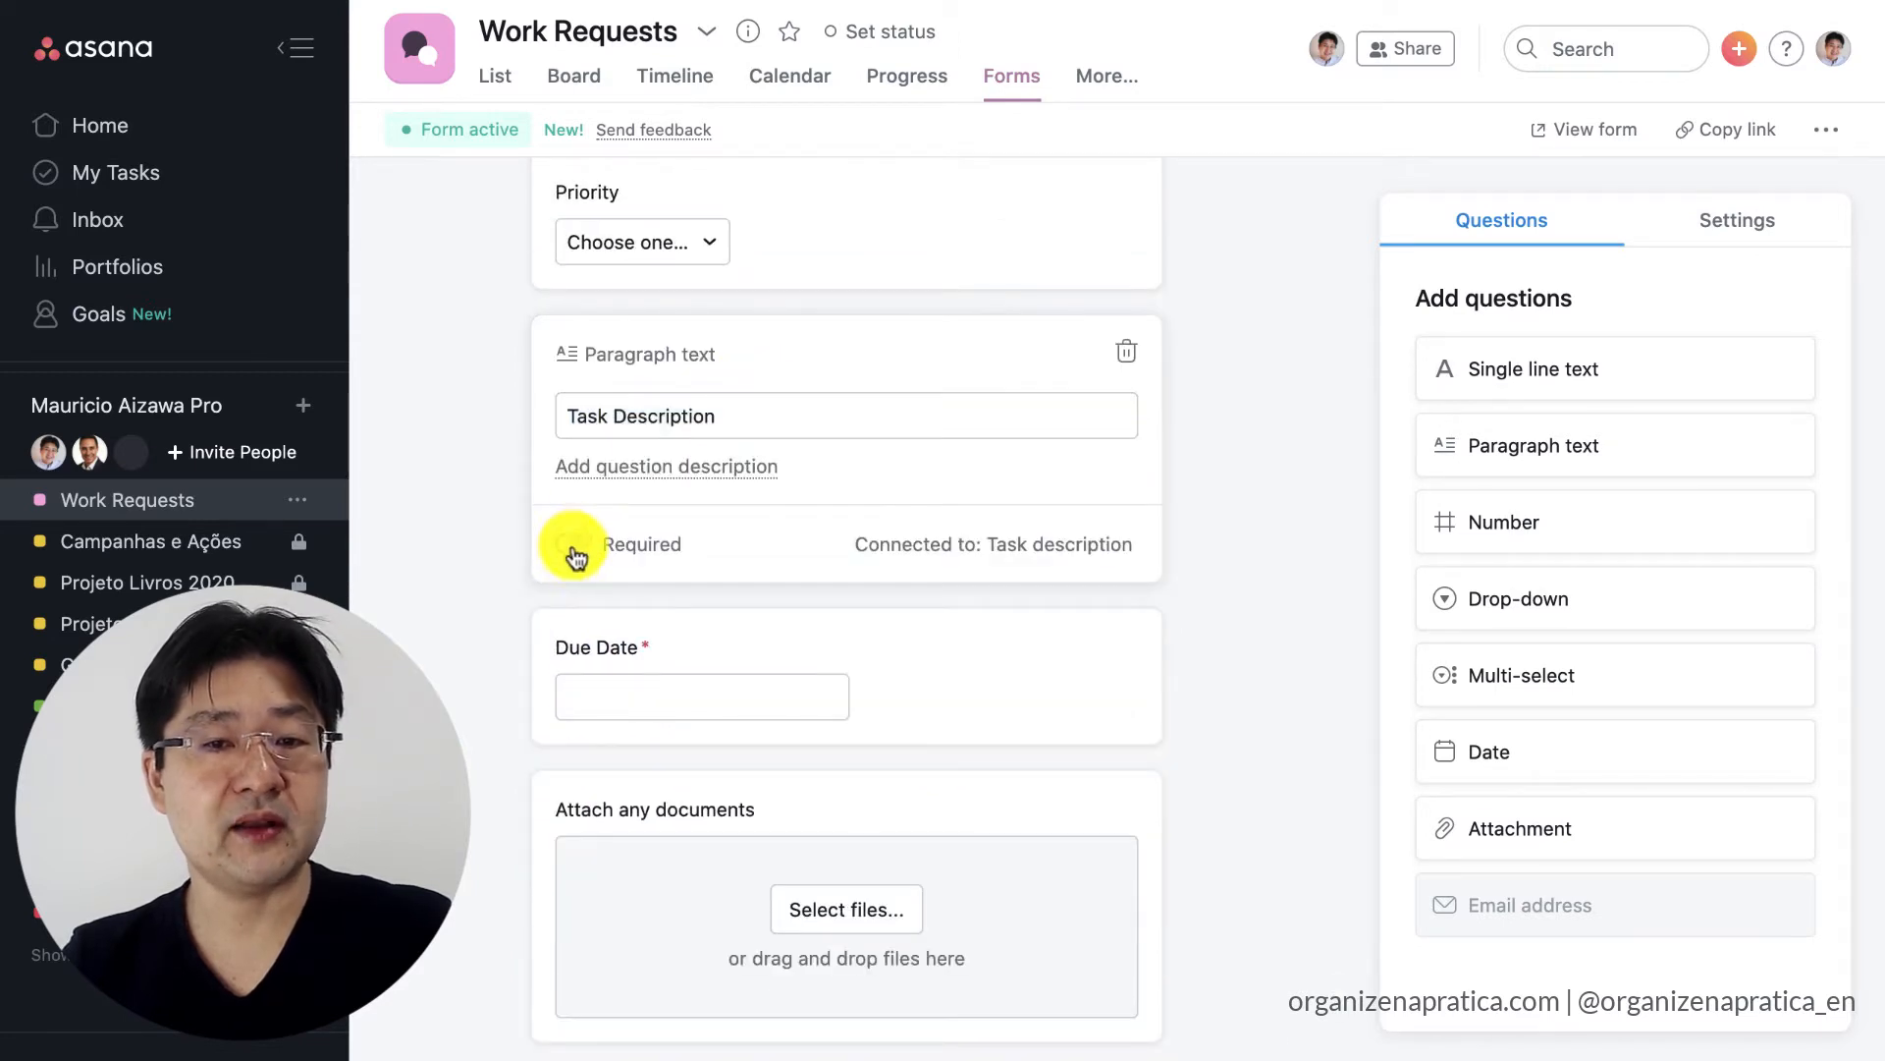
{"action": "left_click", "coordinate": [1310, 630]}
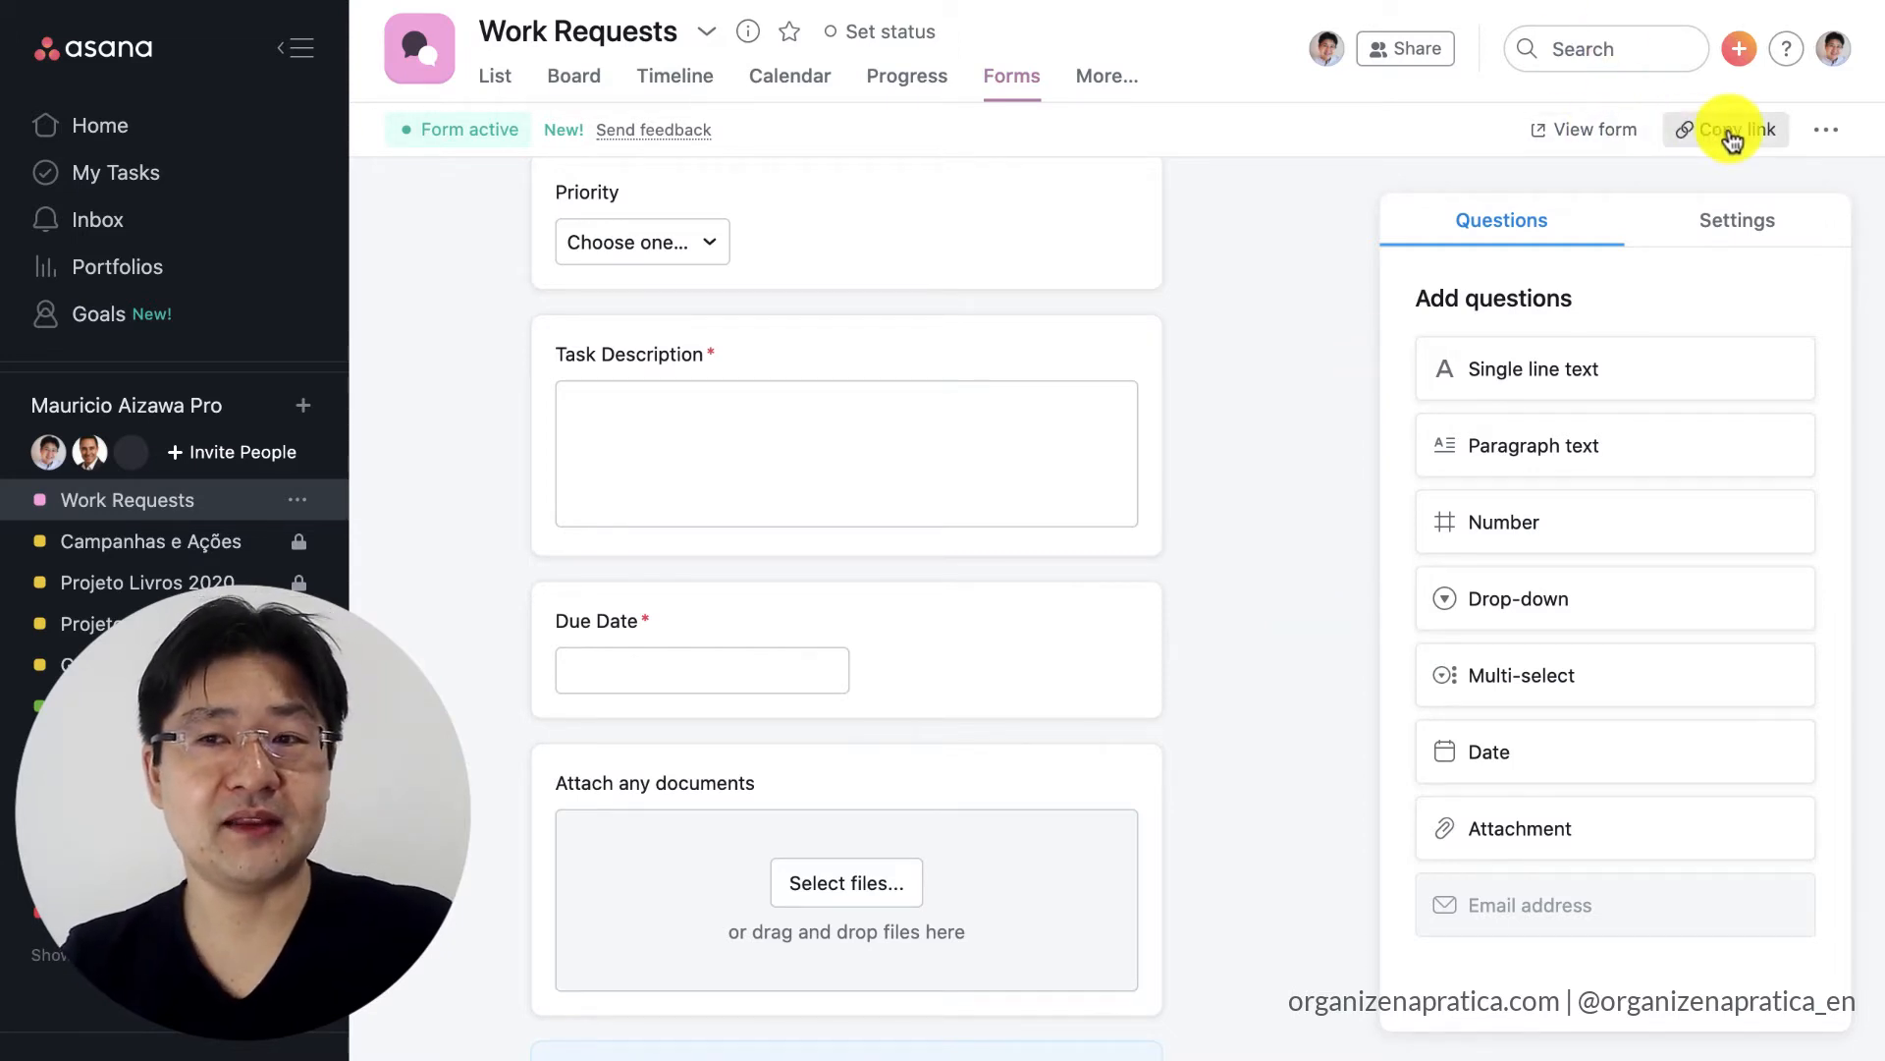
Open the live version of the form and fill in the requester's name and email address.
{"action": "left_click", "coordinate": [1619, 122]}
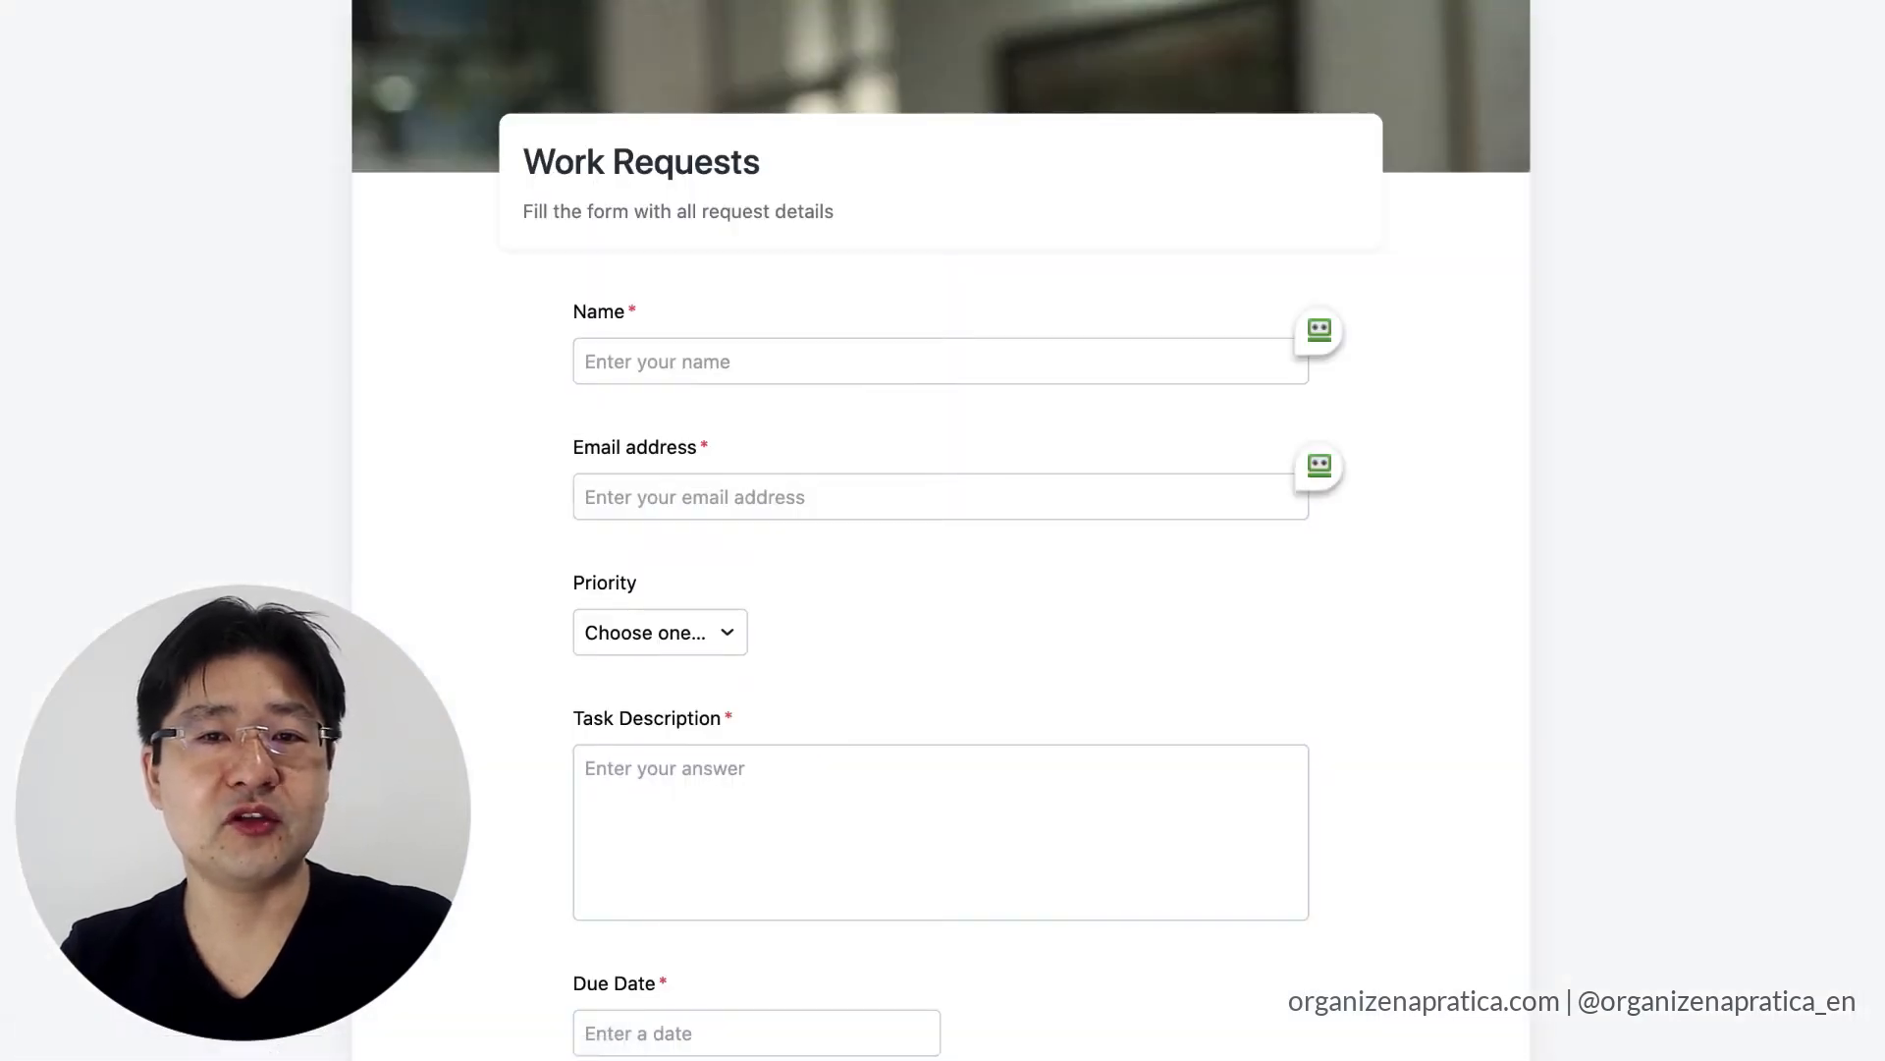
{"action": "scroll", "coordinate": [841, 609], "scroll_direction": "down", "scroll_amount": 6}
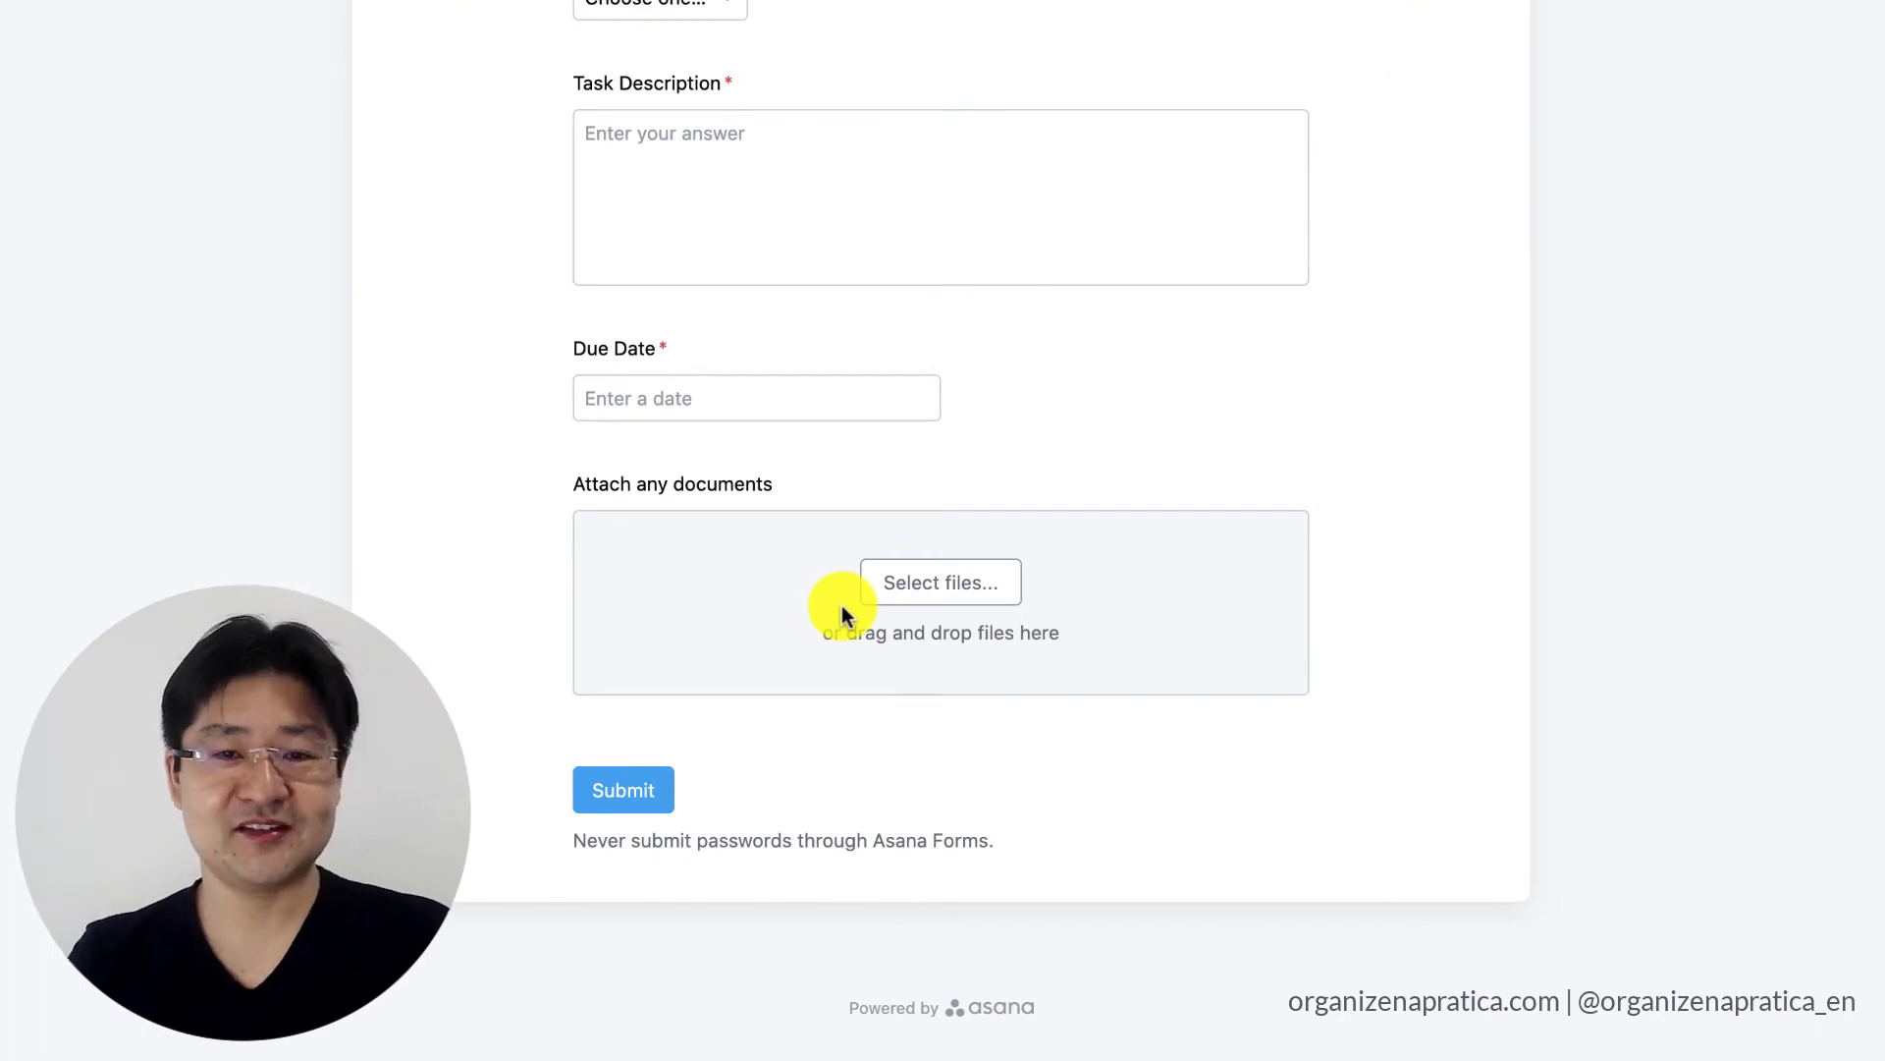
{"action": "scroll", "coordinate": [841, 605], "scroll_direction": "up", "scroll_amount": 6}
{"action": "left_click", "coordinate": [667, 340]}
{"action": "key", "text": "Tab"}
{"action": "key", "text": "Tab"}
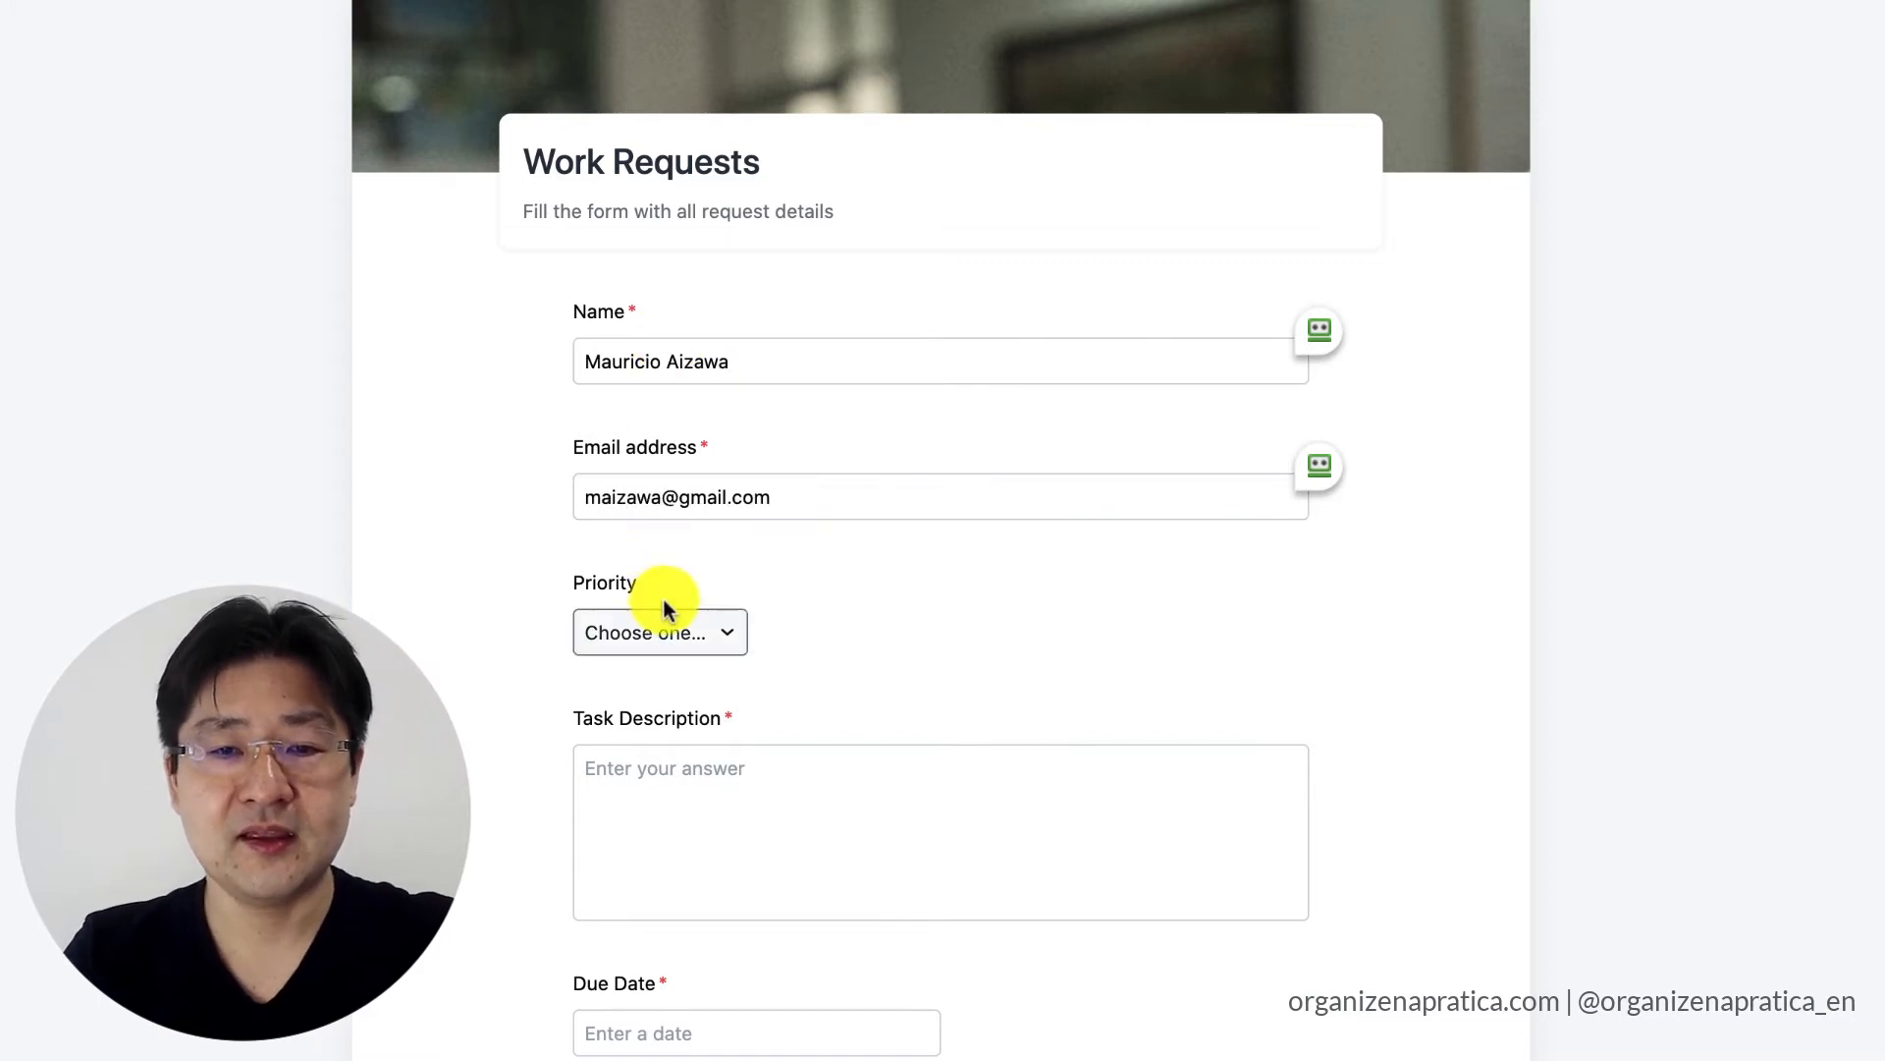
Fill in the request with priority High, task description "Please create a new banner using this image" and due date 18/08/2020.
{"action": "left_click", "coordinate": [667, 636]}
{"action": "left_click", "coordinate": [661, 732]}
{"action": "scroll", "coordinate": [786, 549], "scroll_direction": "down", "scroll_amount": 4}
{"action": "left_click", "coordinate": [725, 448]}
{"action": "type", "text": "Please"}
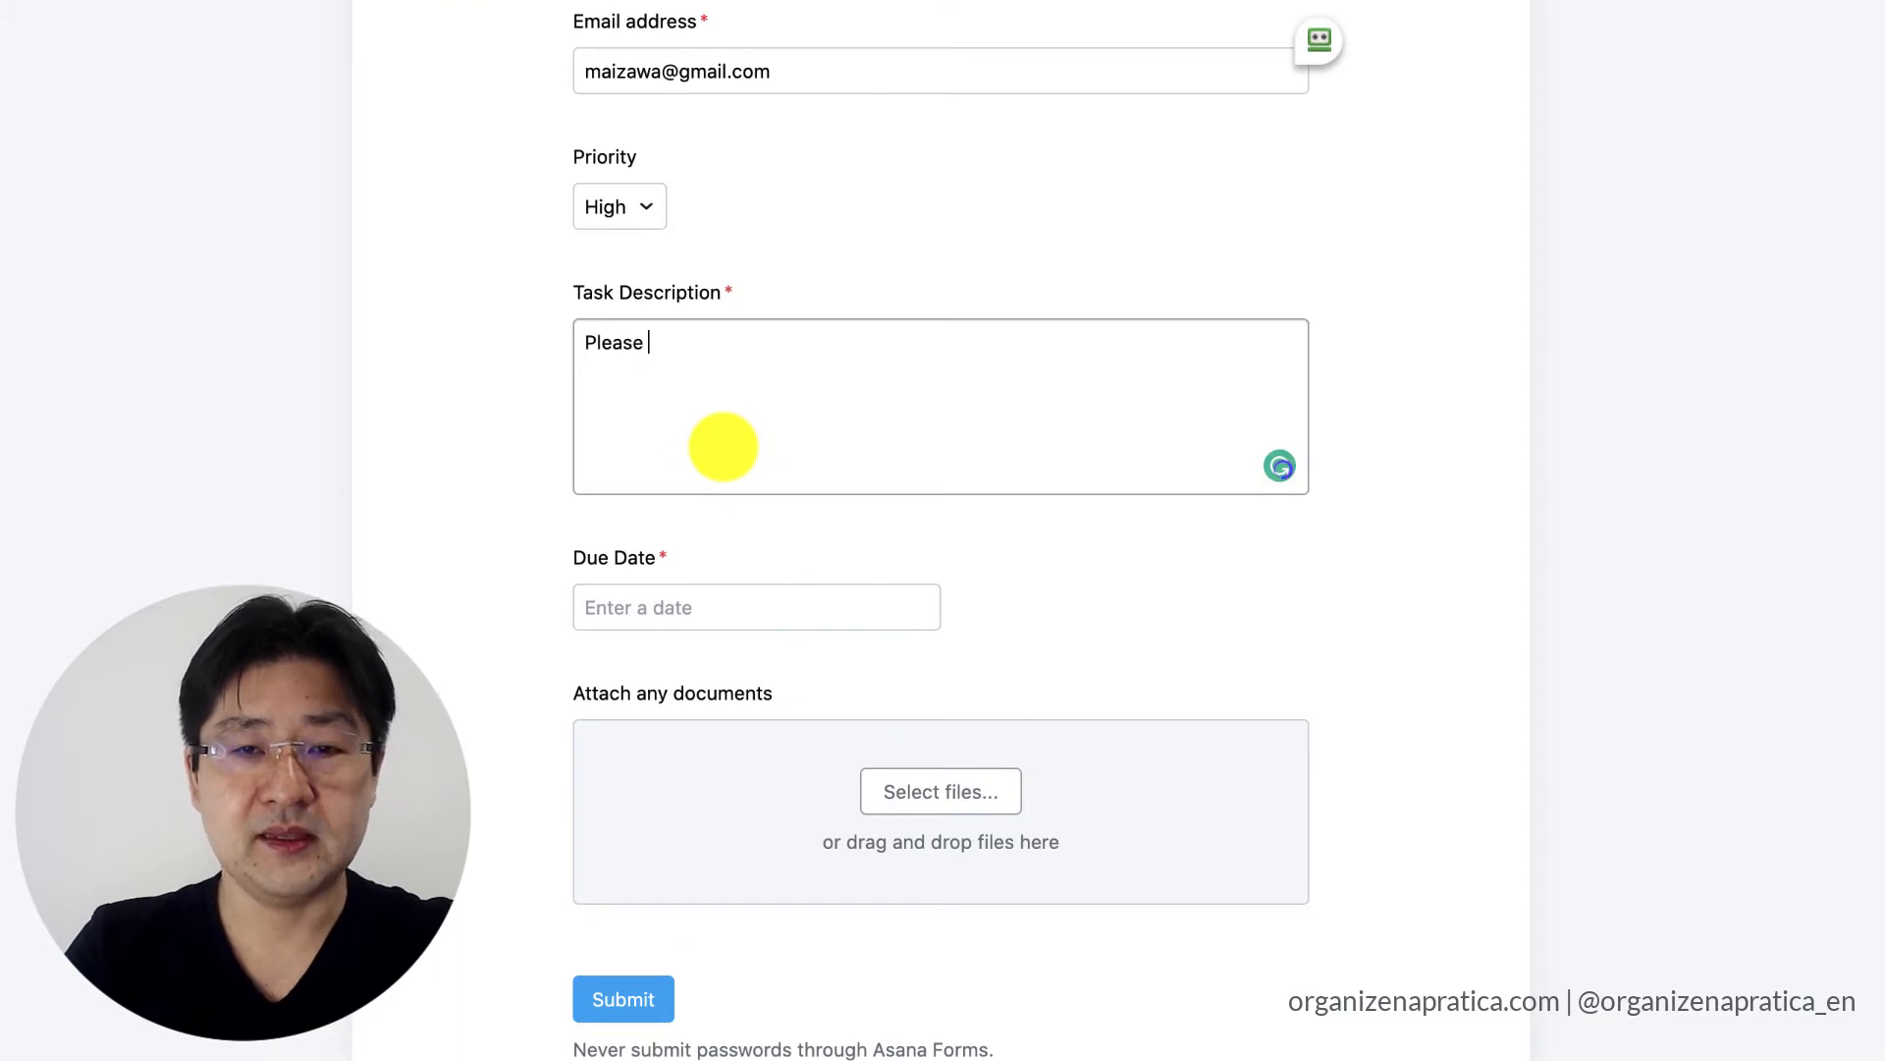
{"action": "type", "text": " create a new banner using this image"}
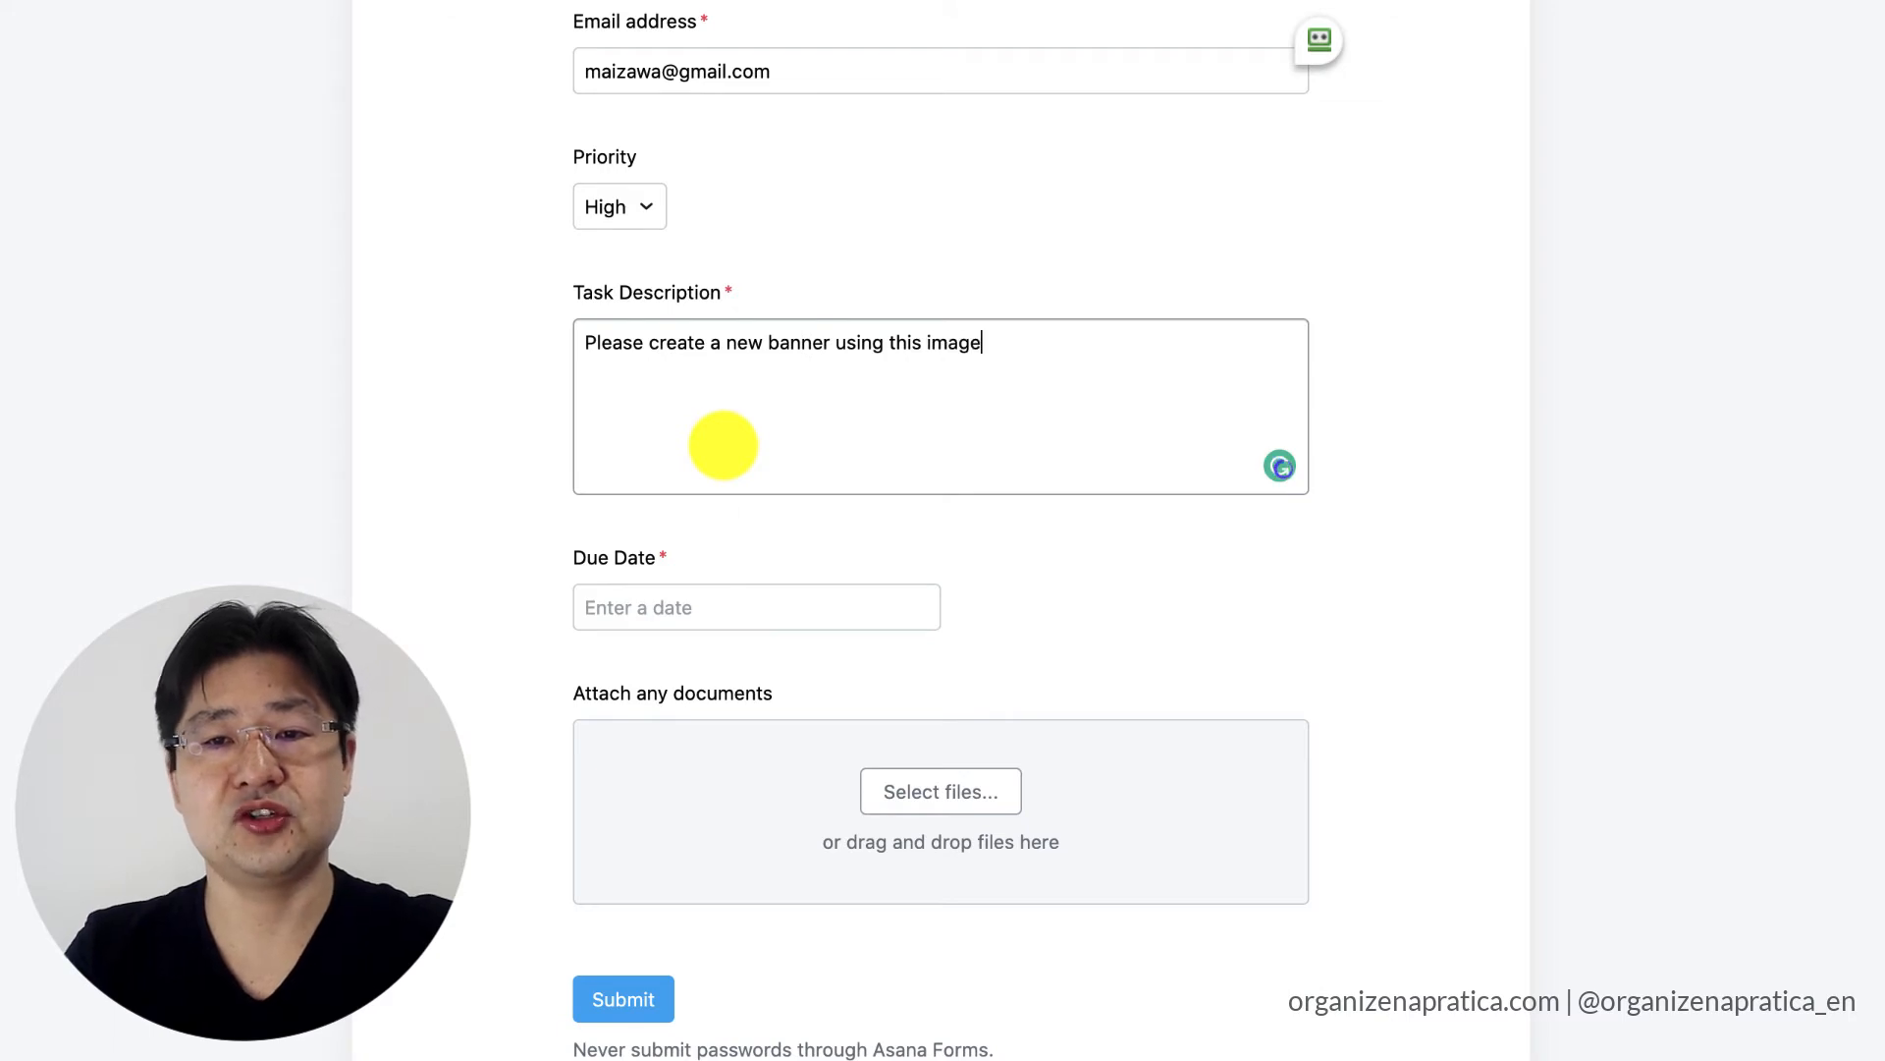
{"action": "left_click", "coordinate": [716, 608]}
{"action": "left_click", "coordinate": [707, 913]}
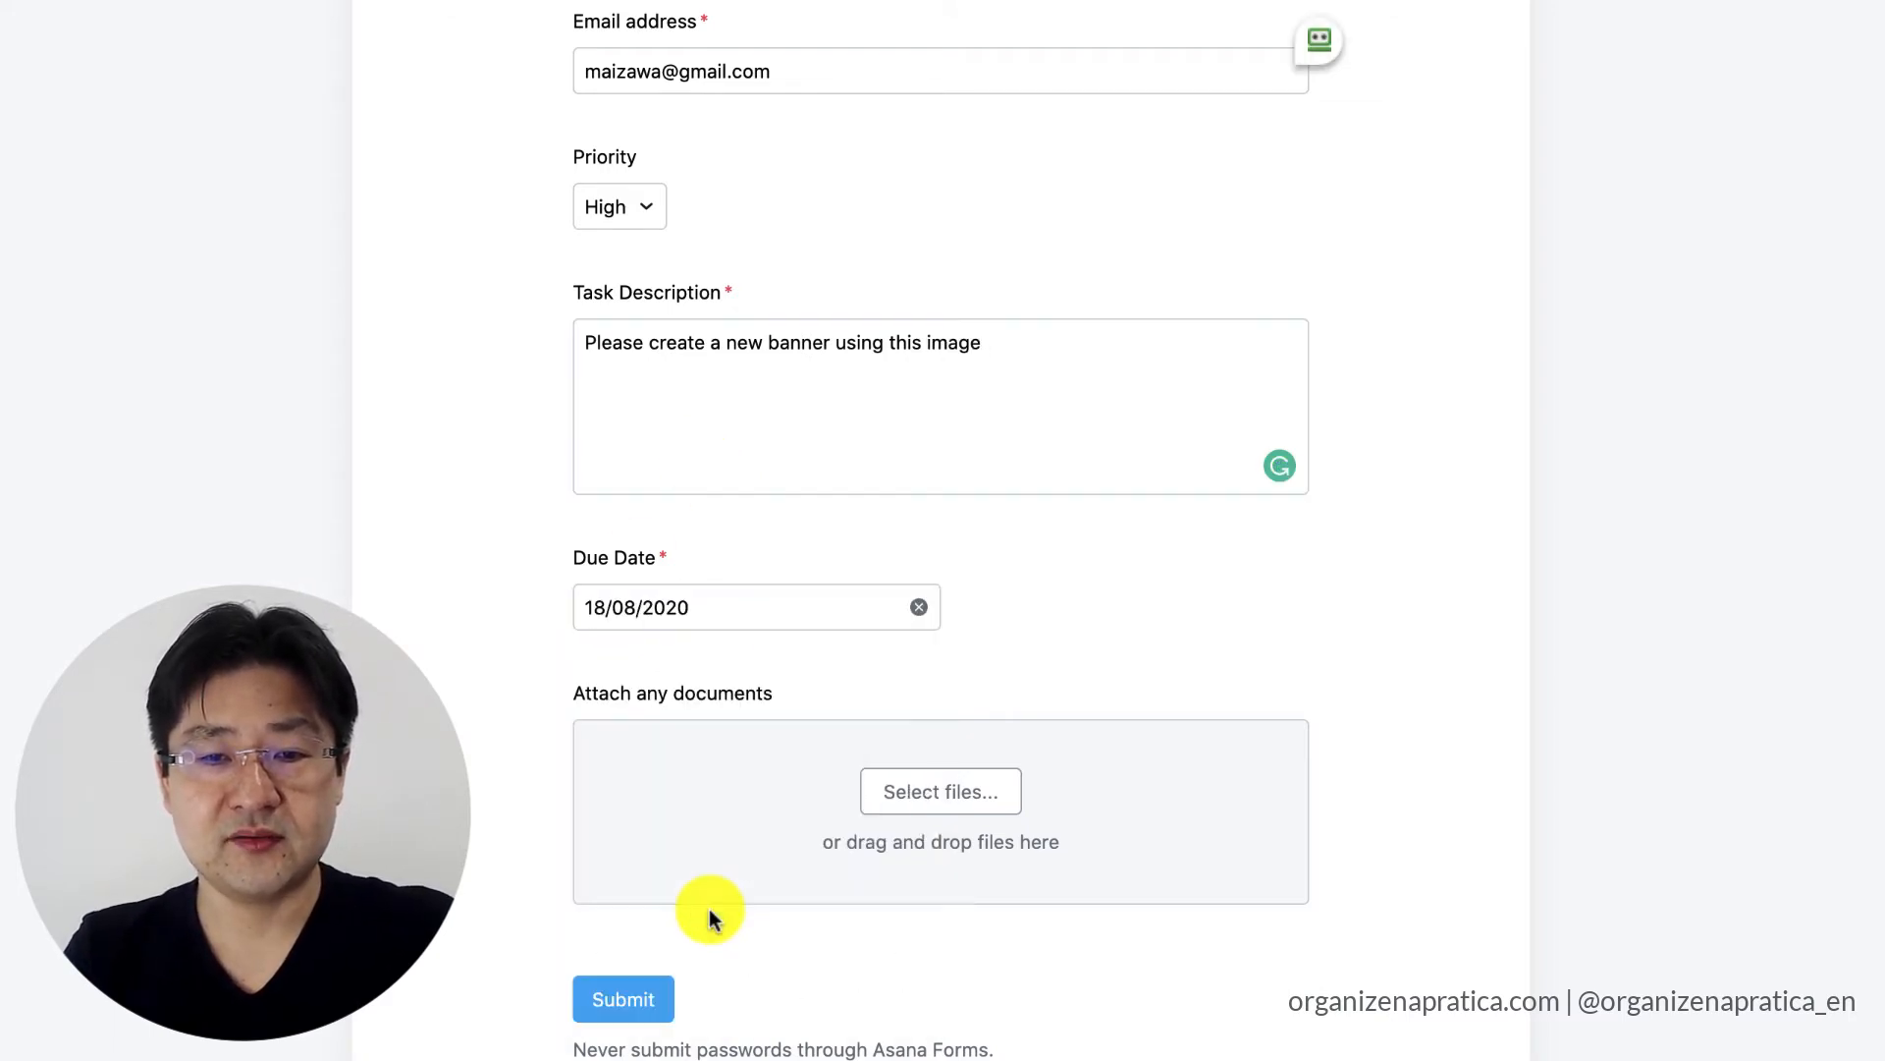
Attach Investor.pdf and "EP Instagram Evernote na Prática (3).jpg" to the request and submit the form.
{"action": "scroll", "coordinate": [1265, 570], "scroll_direction": "down", "scroll_amount": 2}
{"action": "left_click", "coordinate": [950, 594]}
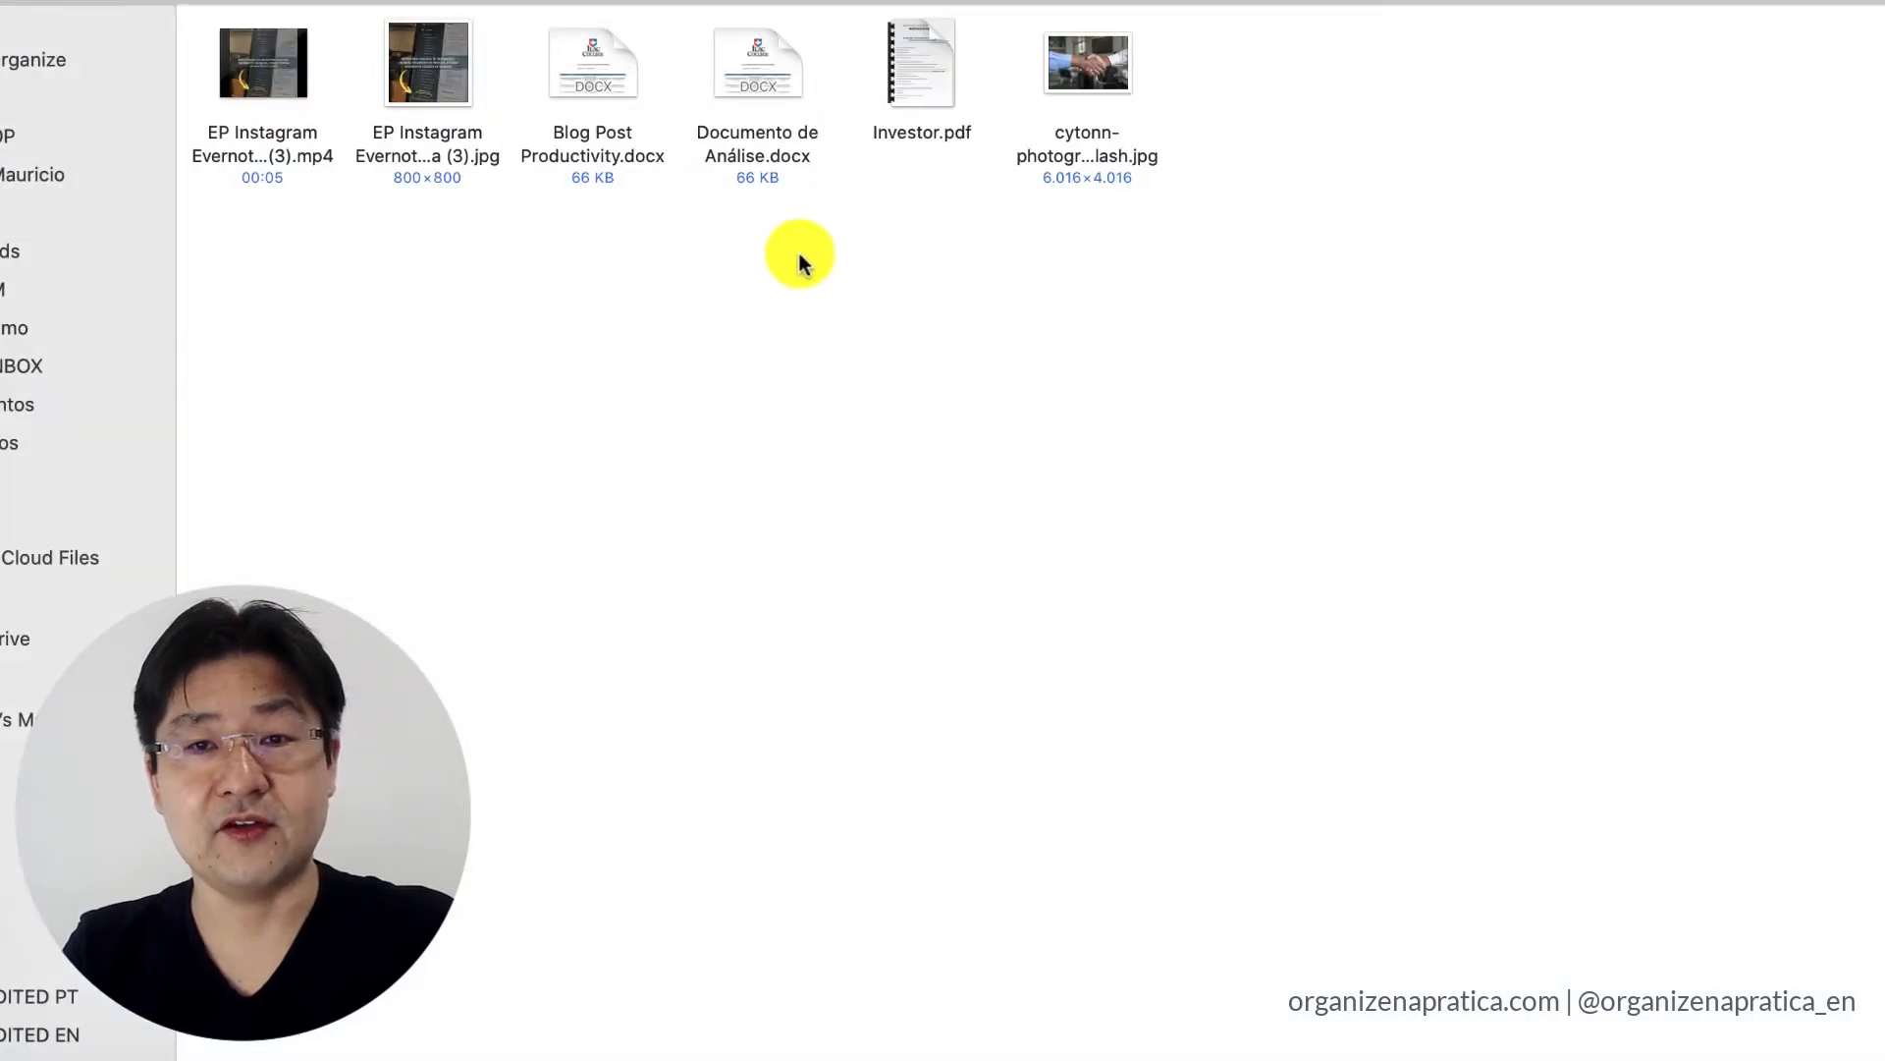
{"action": "left_click", "coordinate": [940, 86]}
{"action": "left_click", "coordinate": [430, 61], "text": "super"}
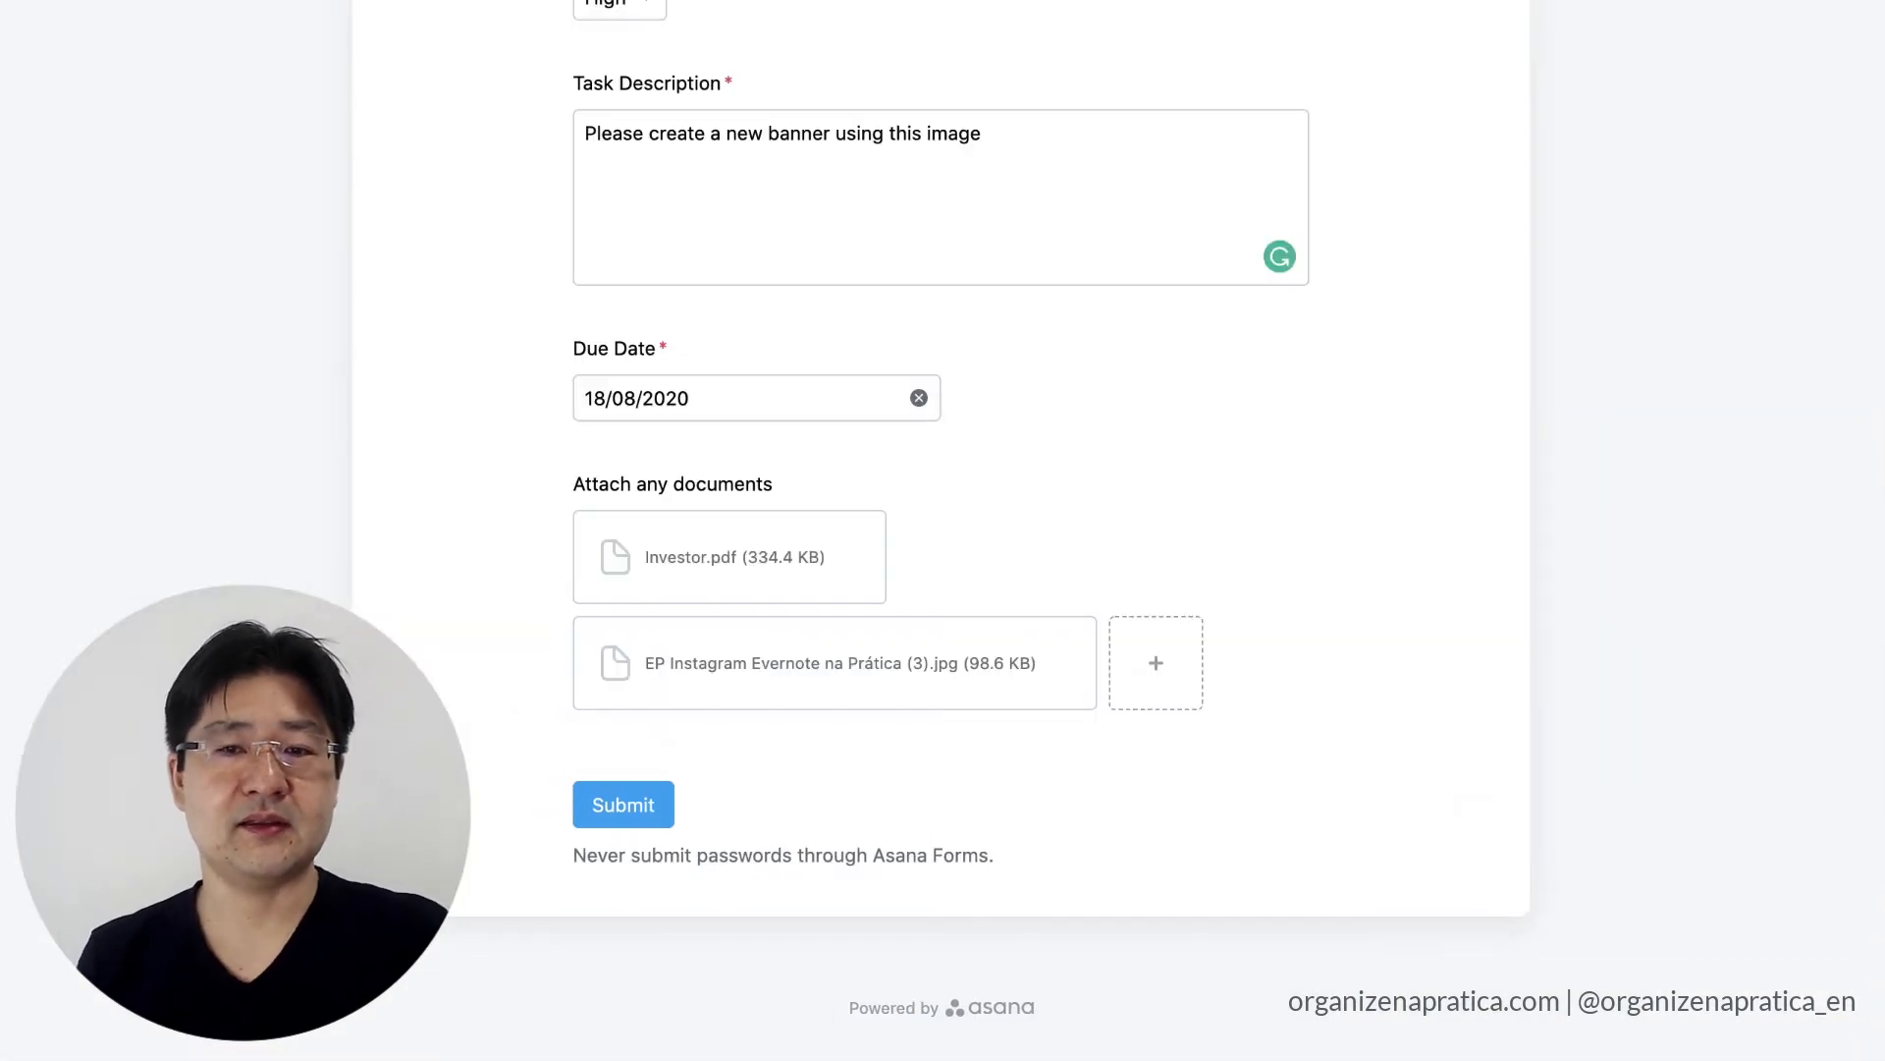
{"action": "left_click", "coordinate": [611, 804]}
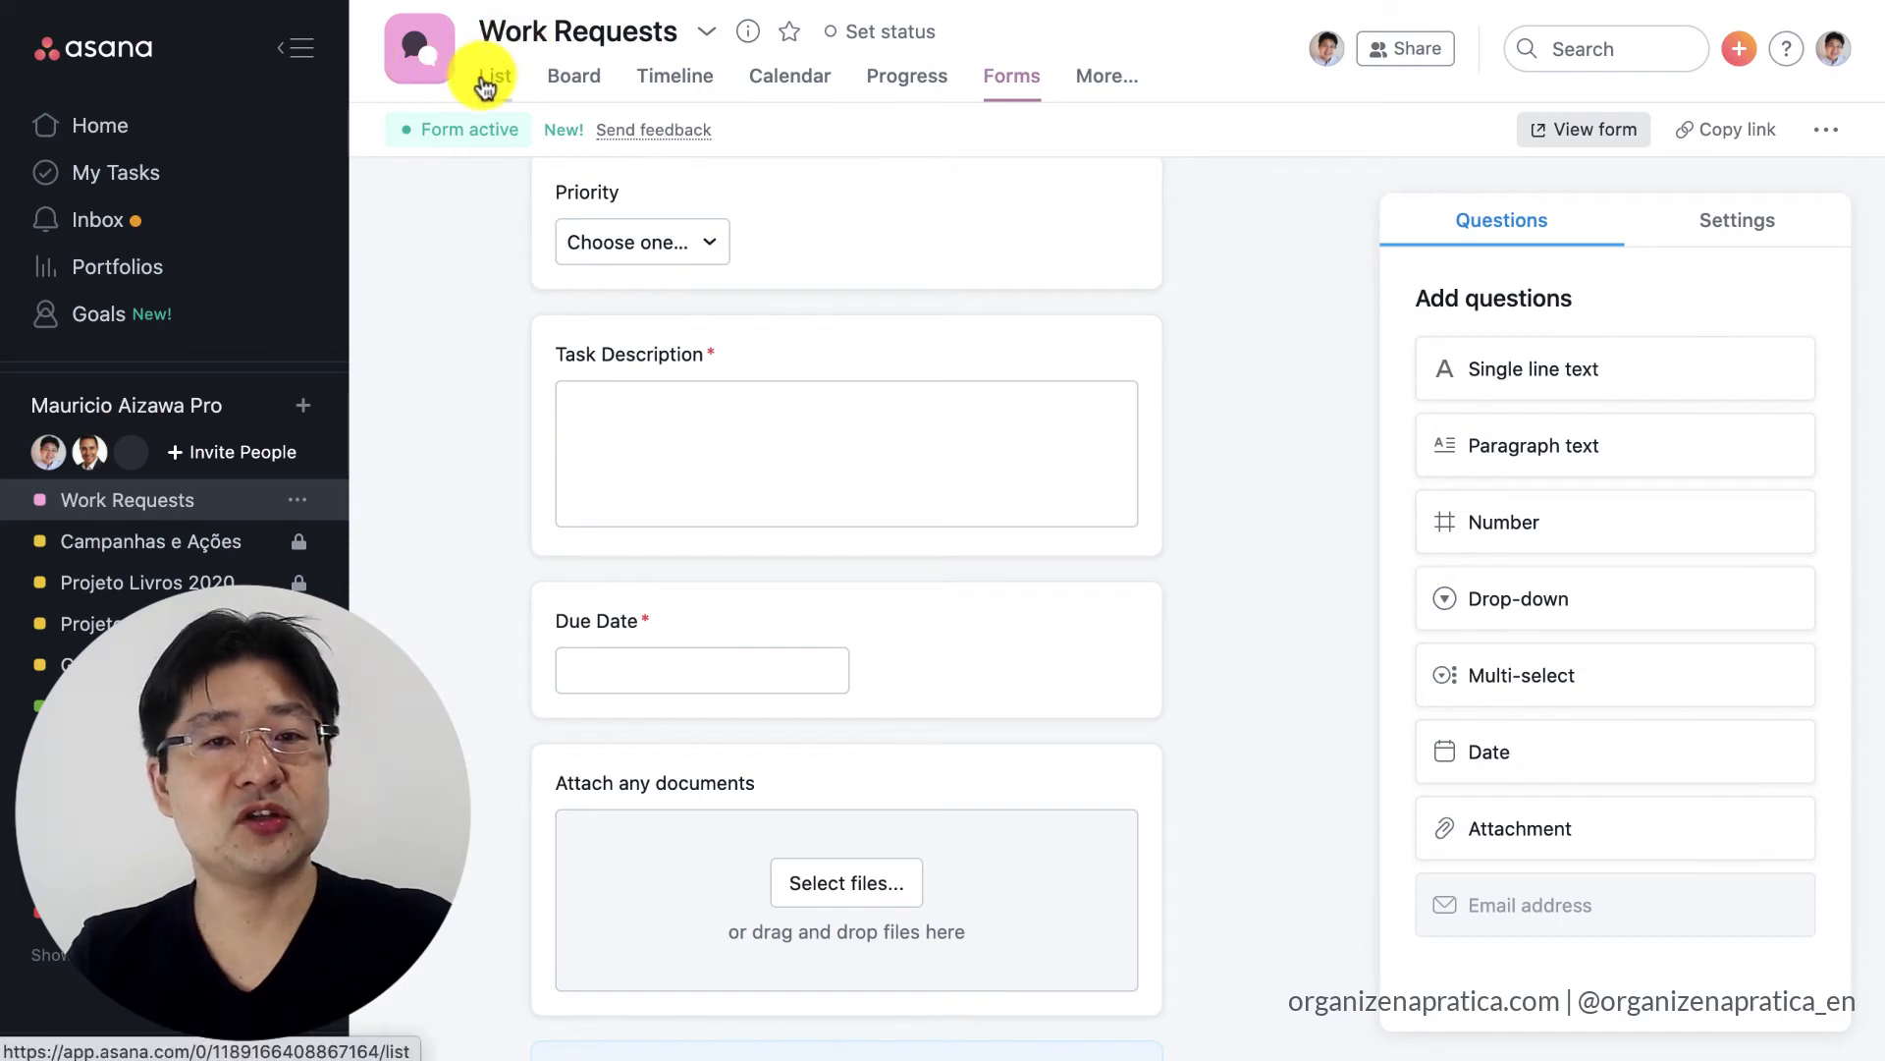
Show the project as a board and move the Work Requests submission card from Template Instructions to New Requests.
{"action": "left_click", "coordinate": [485, 84]}
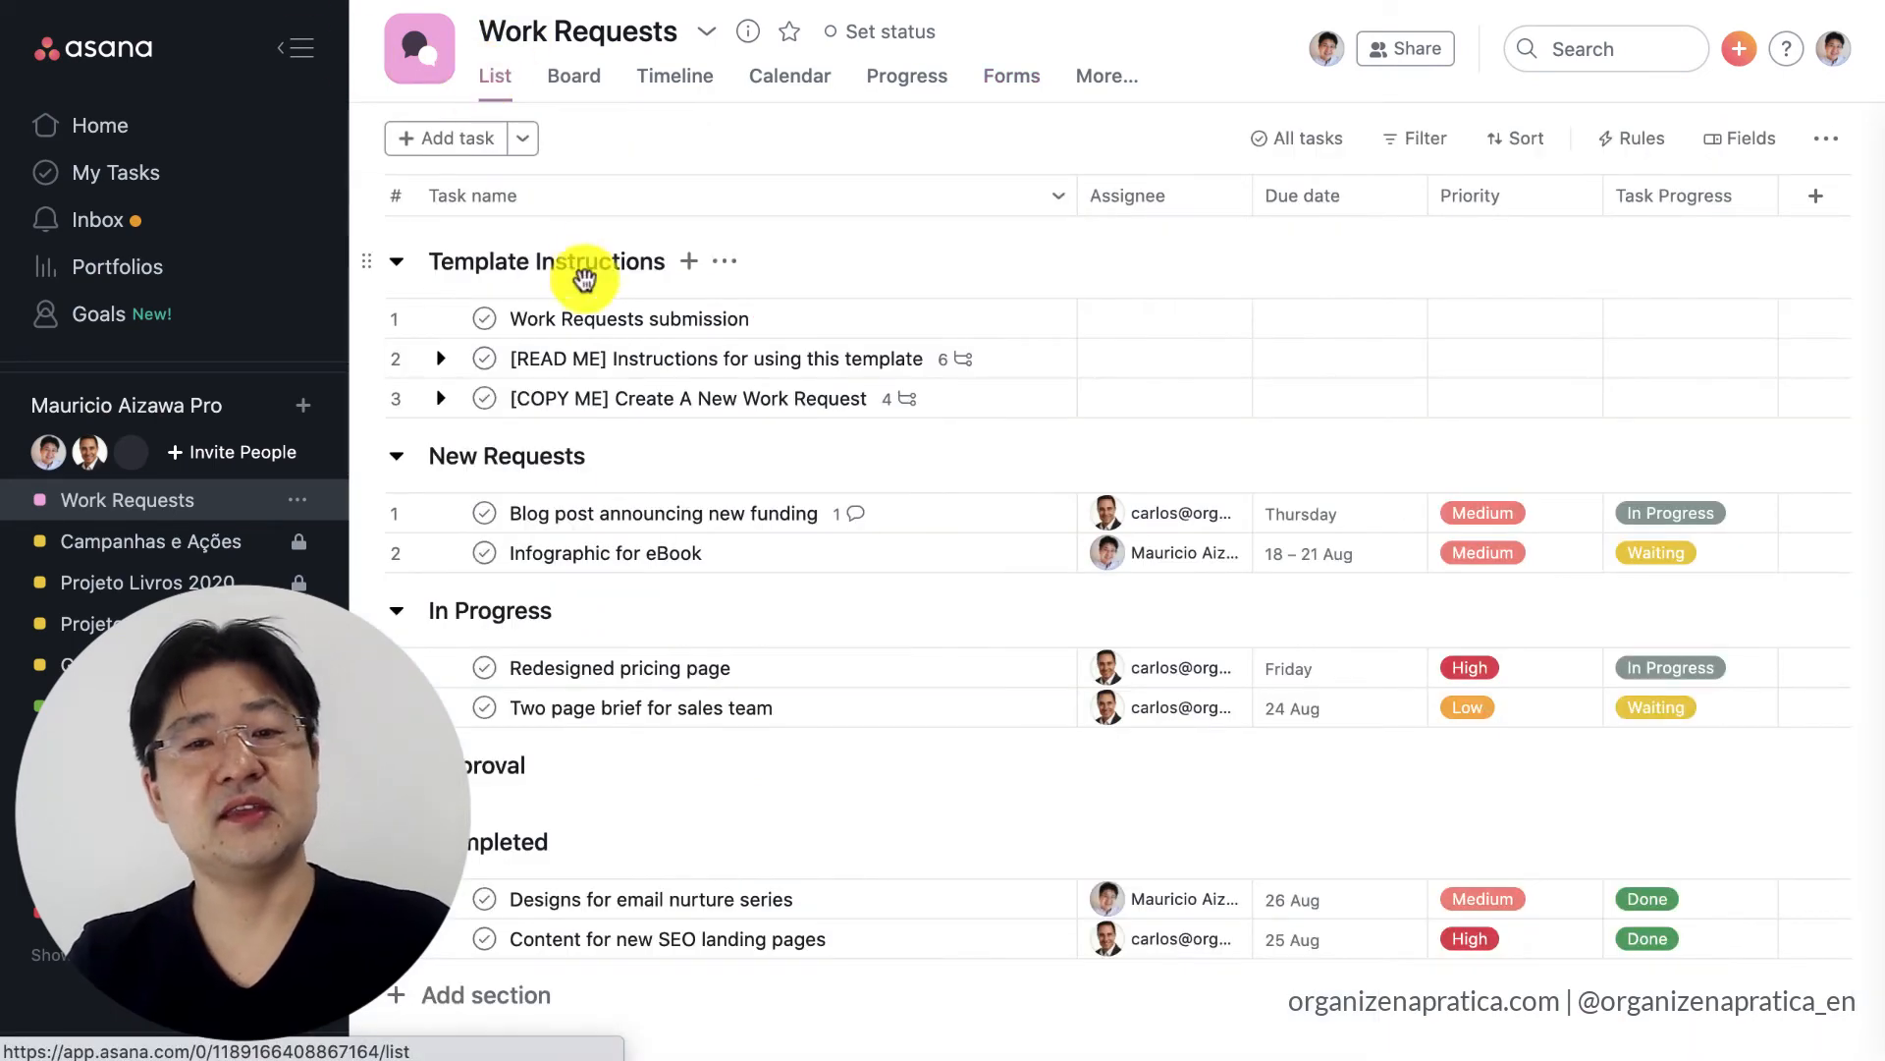
{"action": "left_click", "coordinate": [587, 83]}
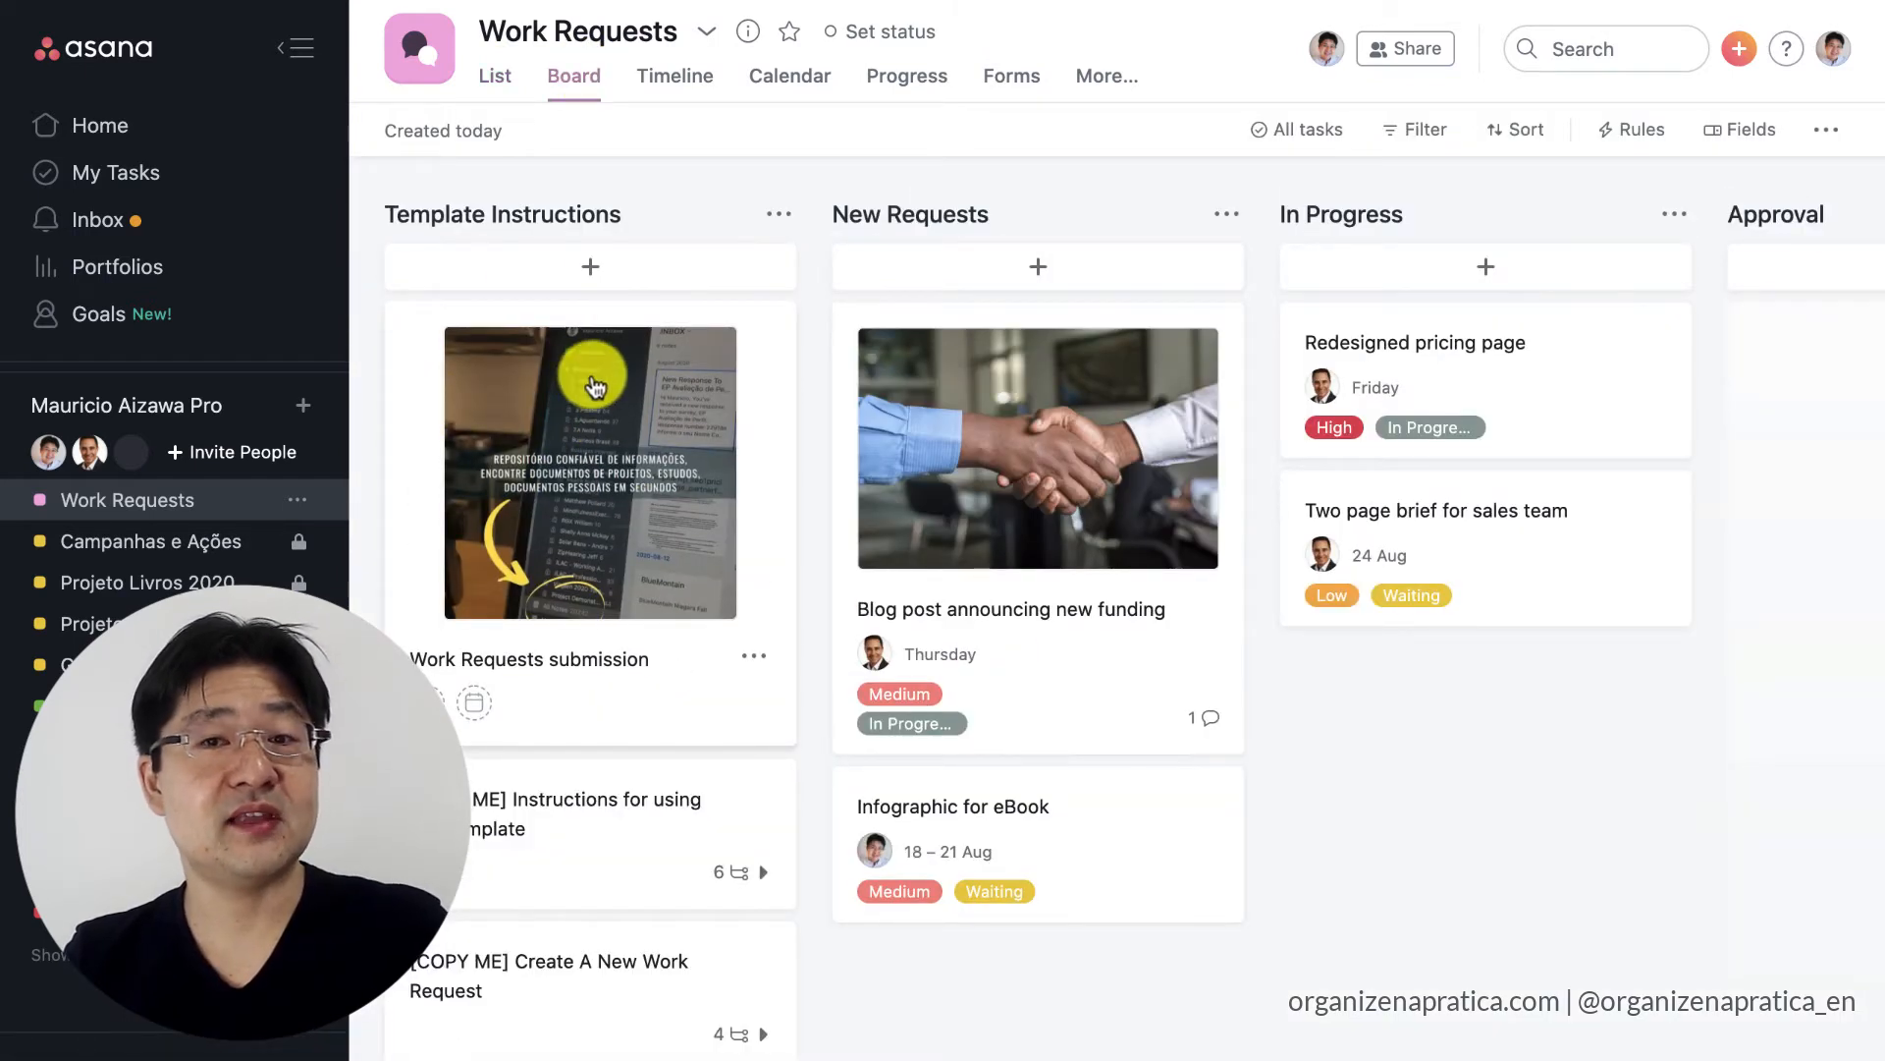
{"action": "left_click_drag", "start_coordinate": [596, 386], "coordinate": [967, 383]}
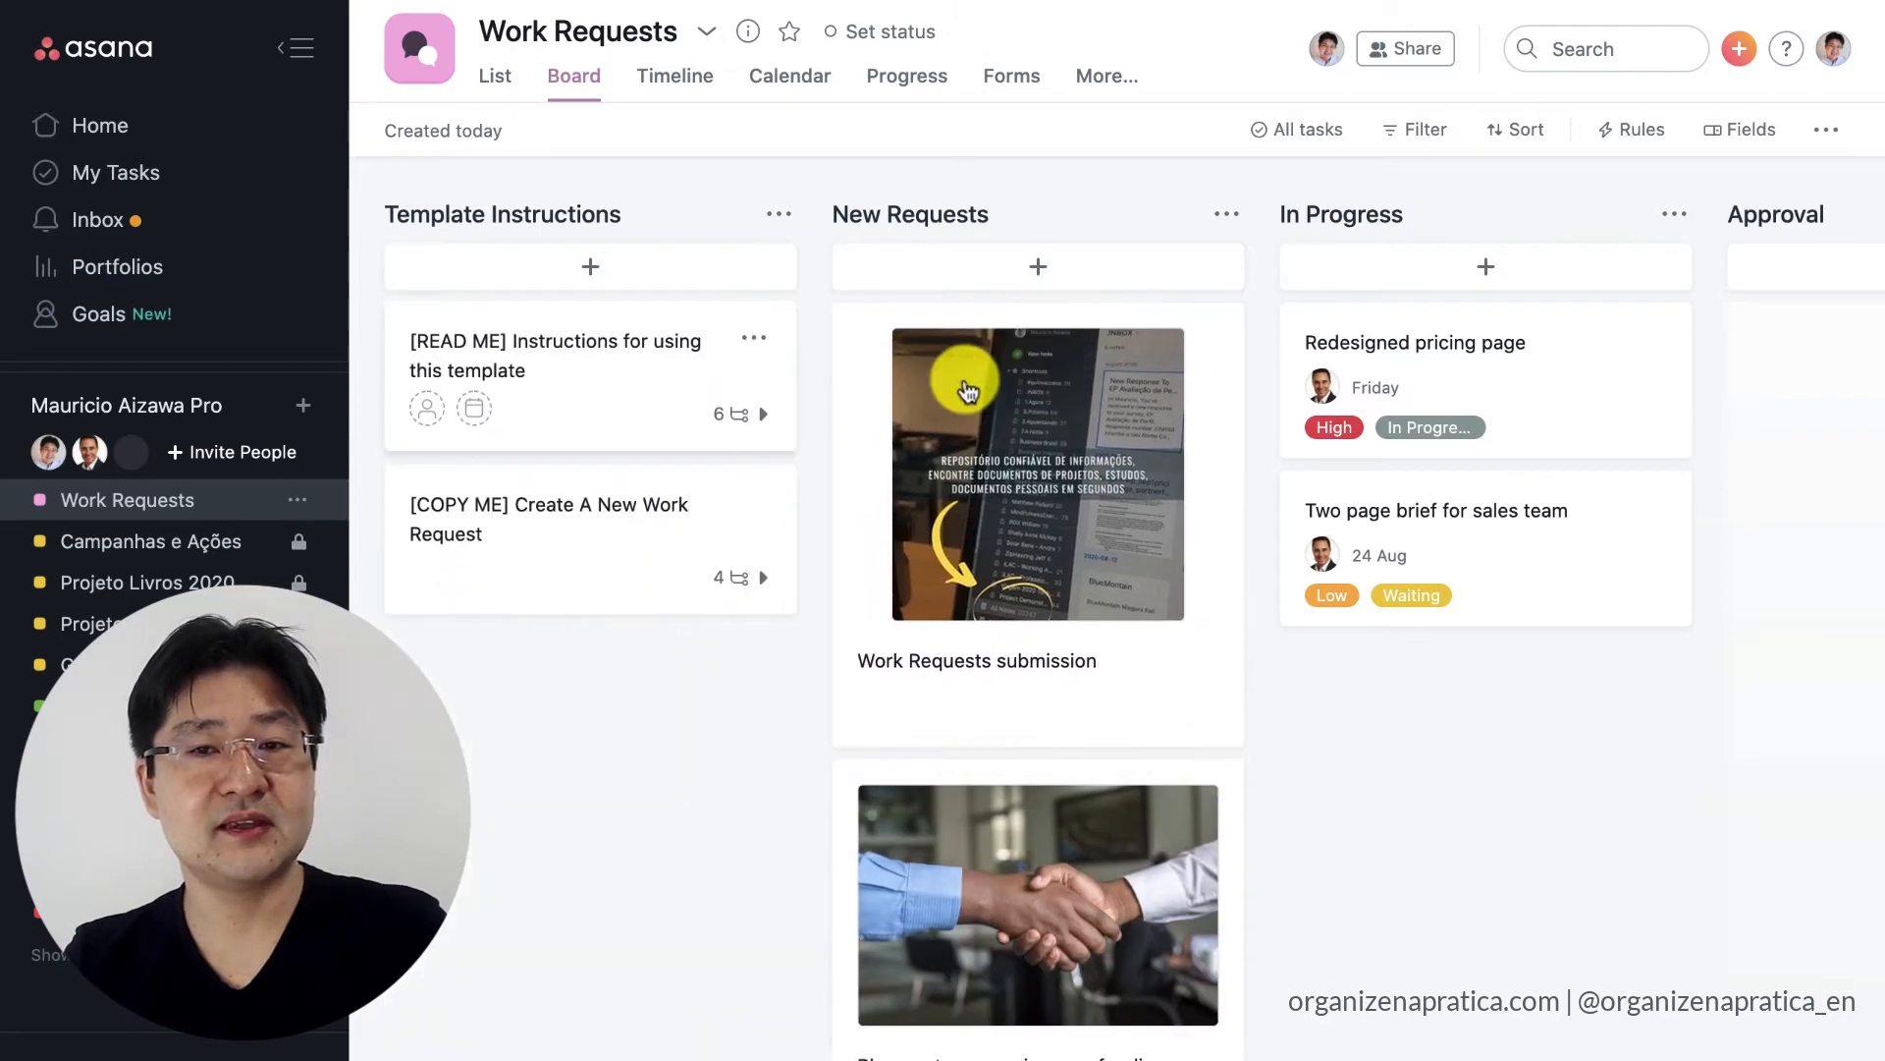
Open the Work Requests submission task and review its submitted answers and attached files.
{"action": "left_click", "coordinate": [1011, 442]}
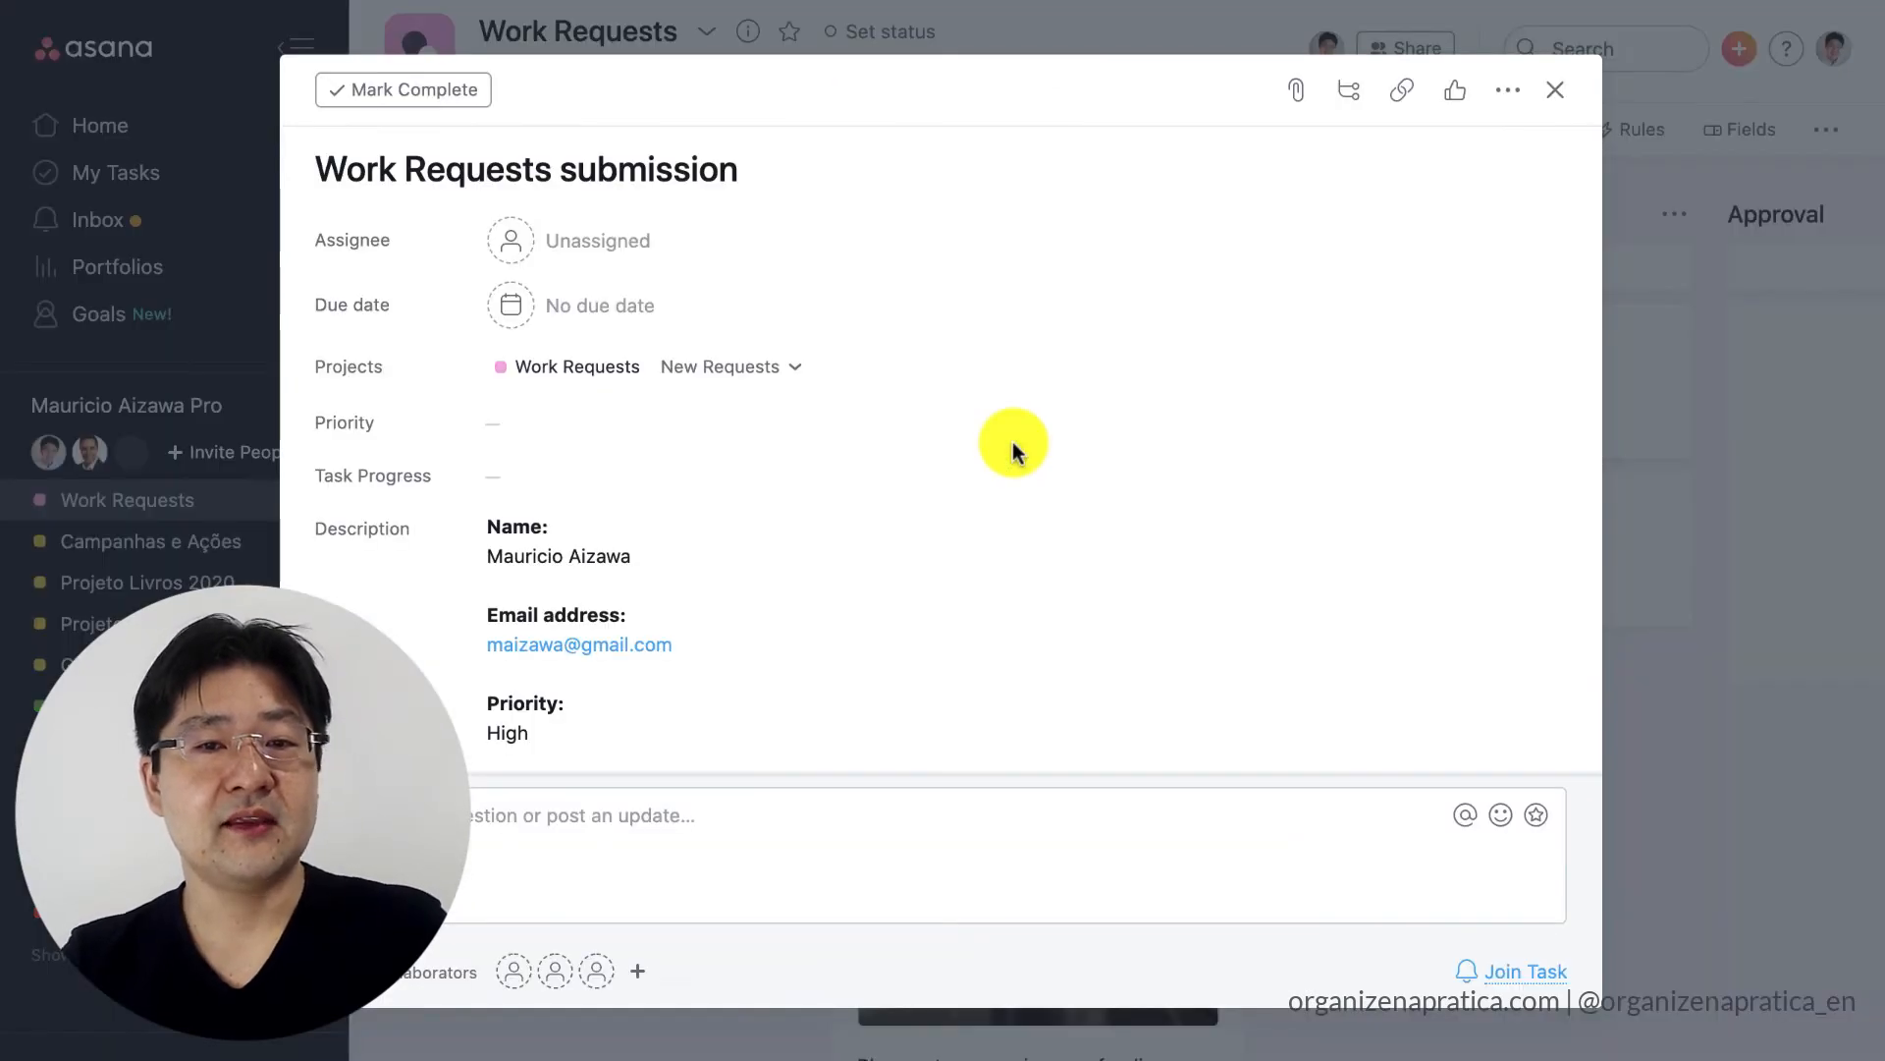
{"action": "scroll", "coordinate": [774, 393], "scroll_direction": "down", "scroll_amount": 5}
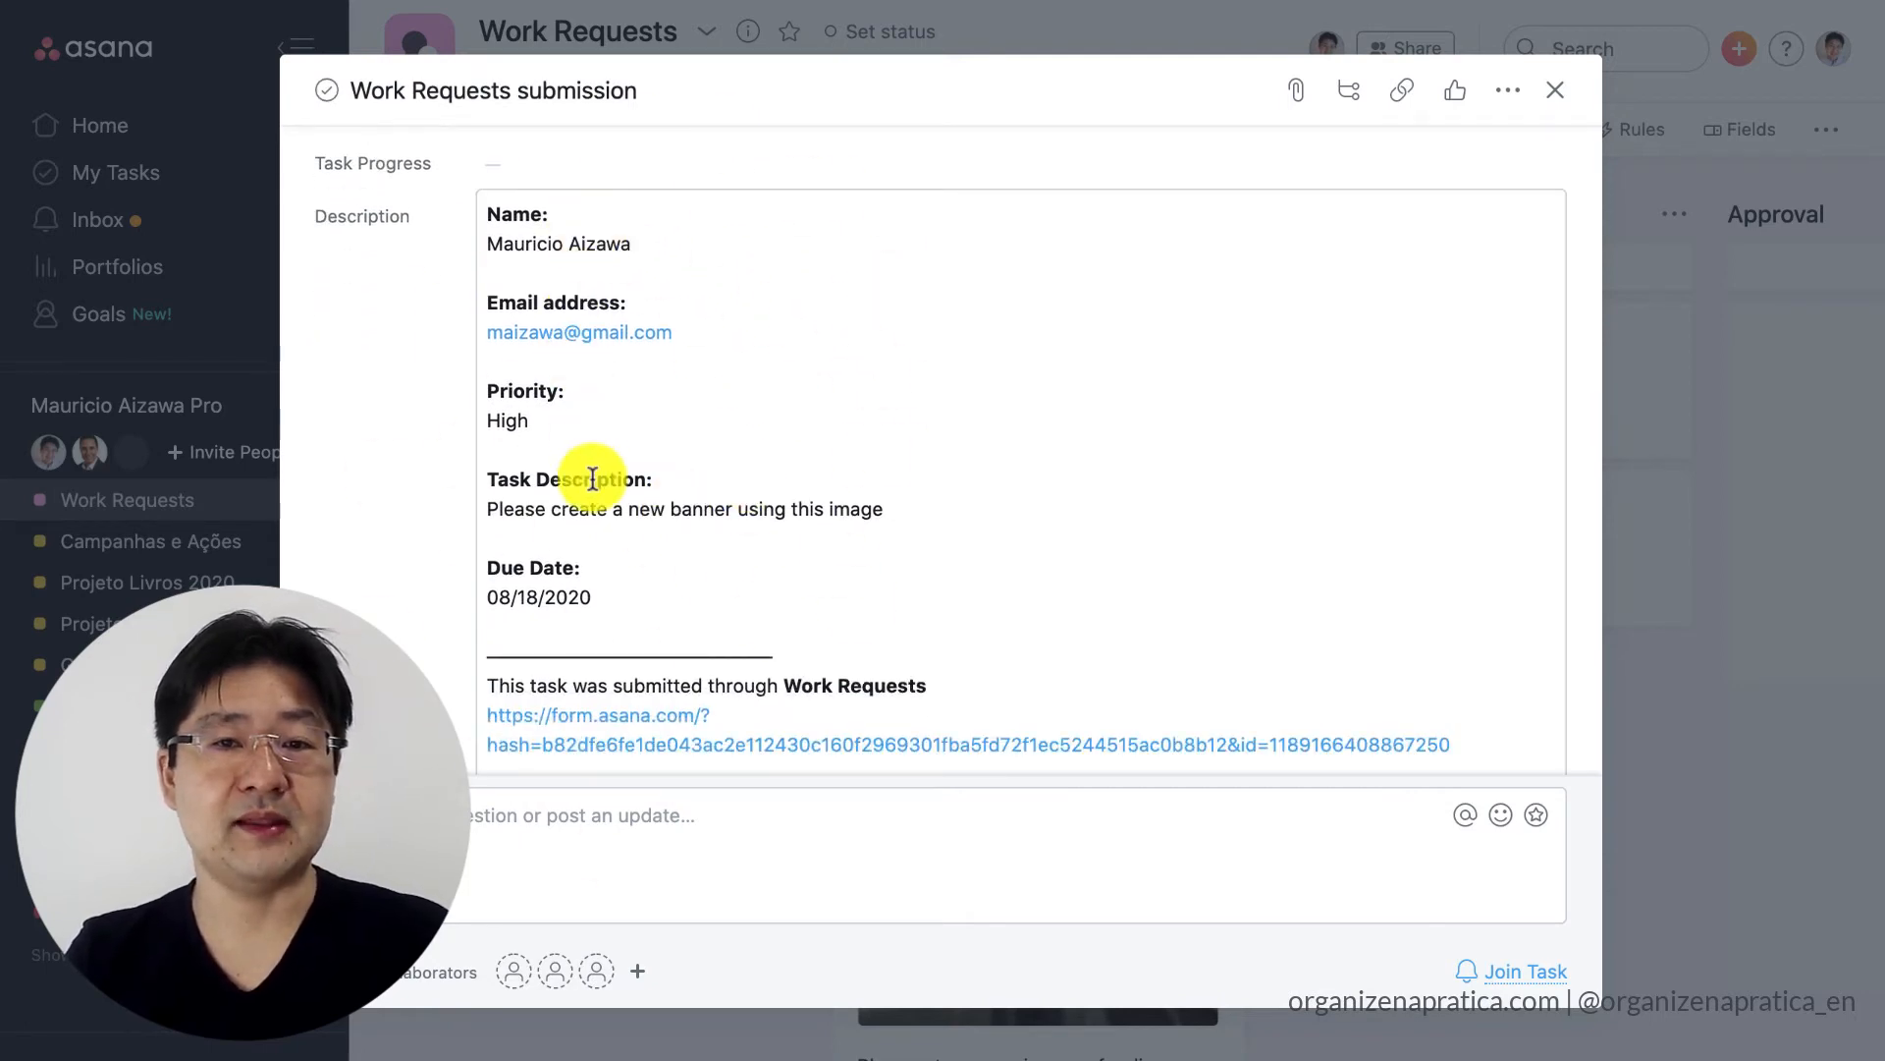
{"action": "scroll", "coordinate": [594, 481], "scroll_direction": "down", "scroll_amount": 3}
{"action": "scroll", "coordinate": [522, 409], "scroll_direction": "down", "scroll_amount": 6}
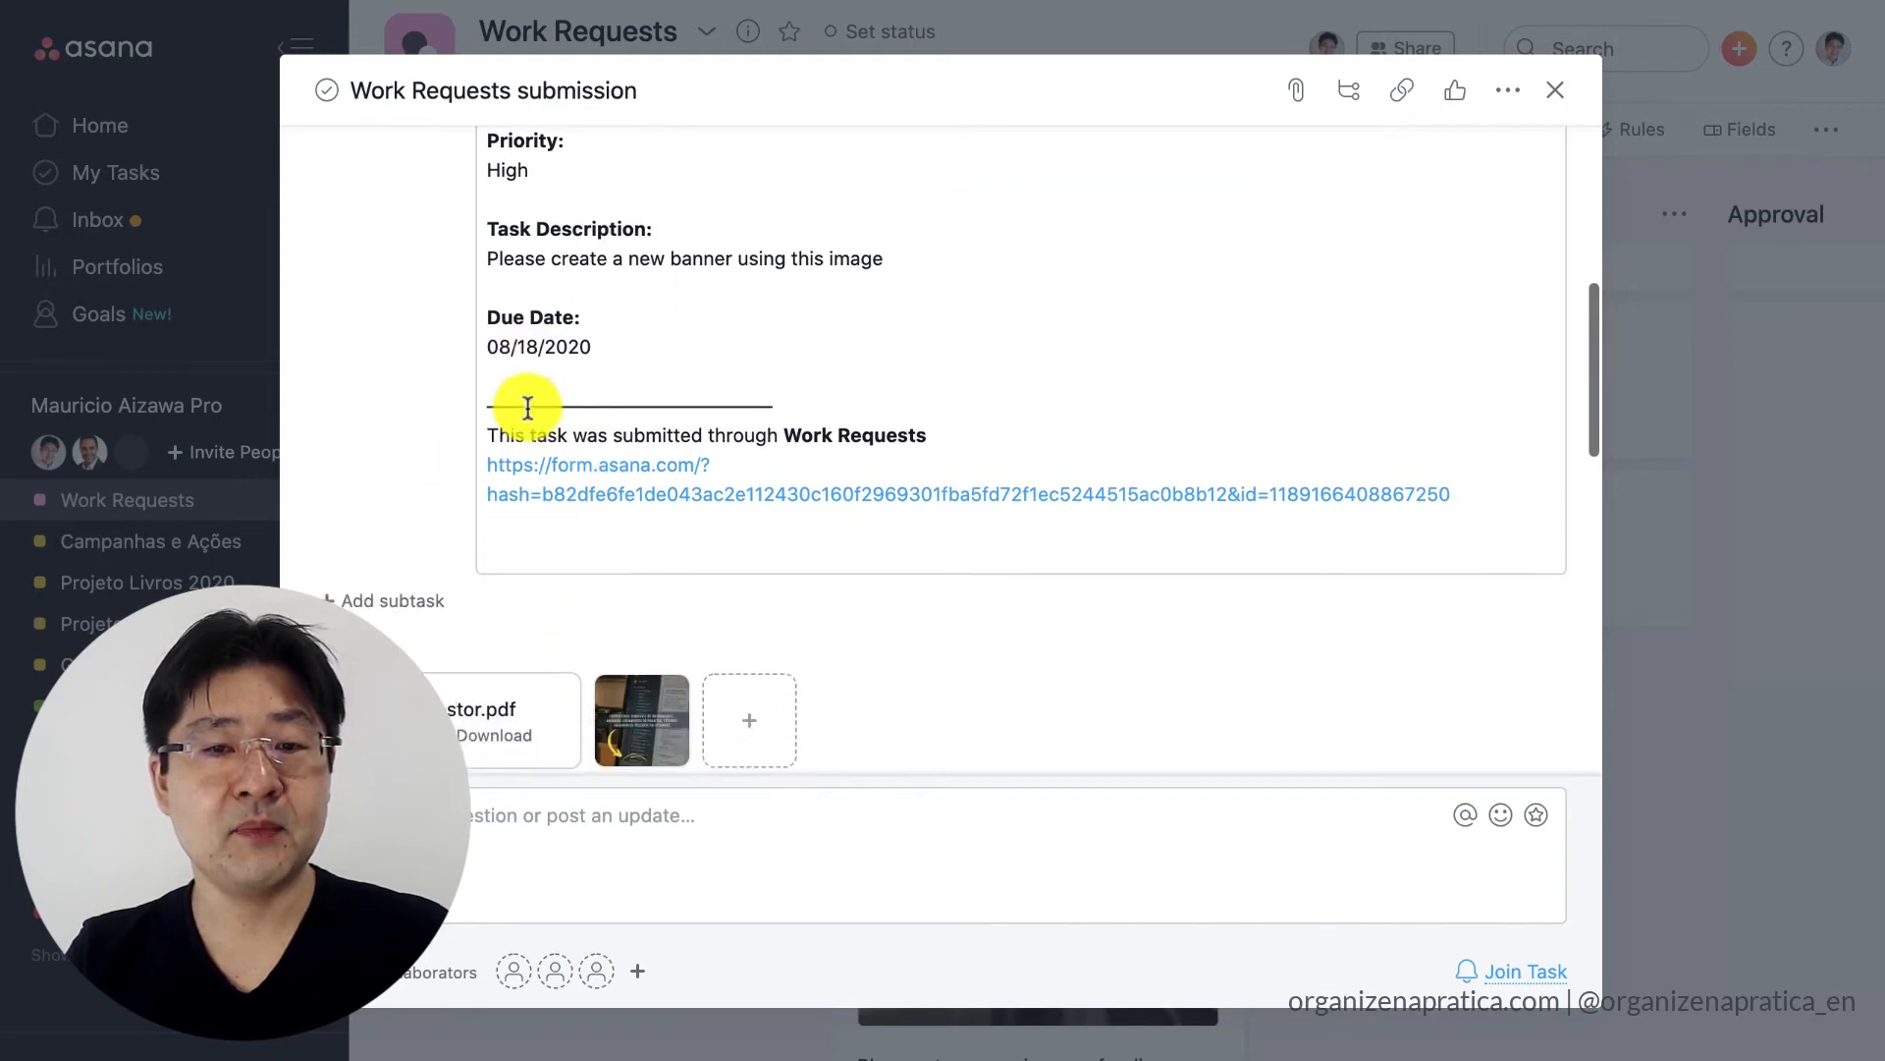
{"action": "scroll", "coordinate": [749, 413], "scroll_direction": "down", "scroll_amount": 5}
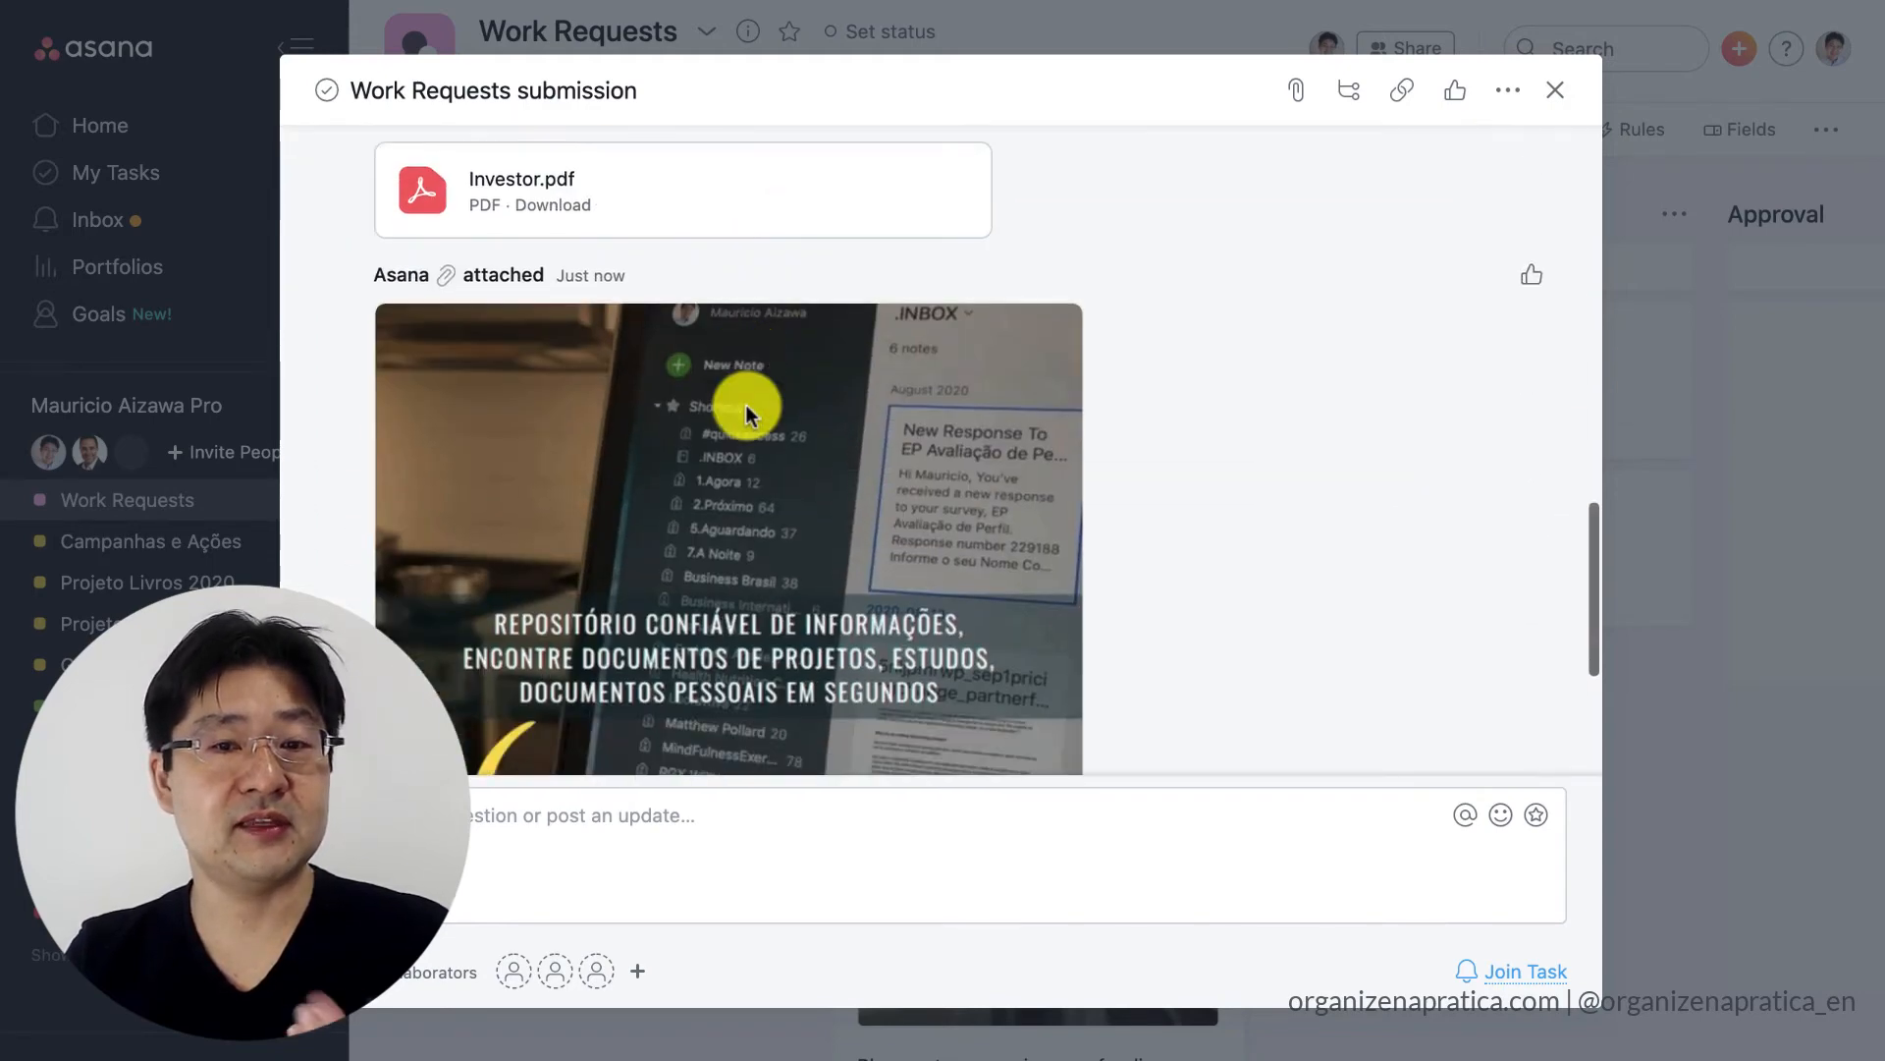
{"action": "scroll", "coordinate": [746, 411], "scroll_direction": "up", "scroll_amount": 10}
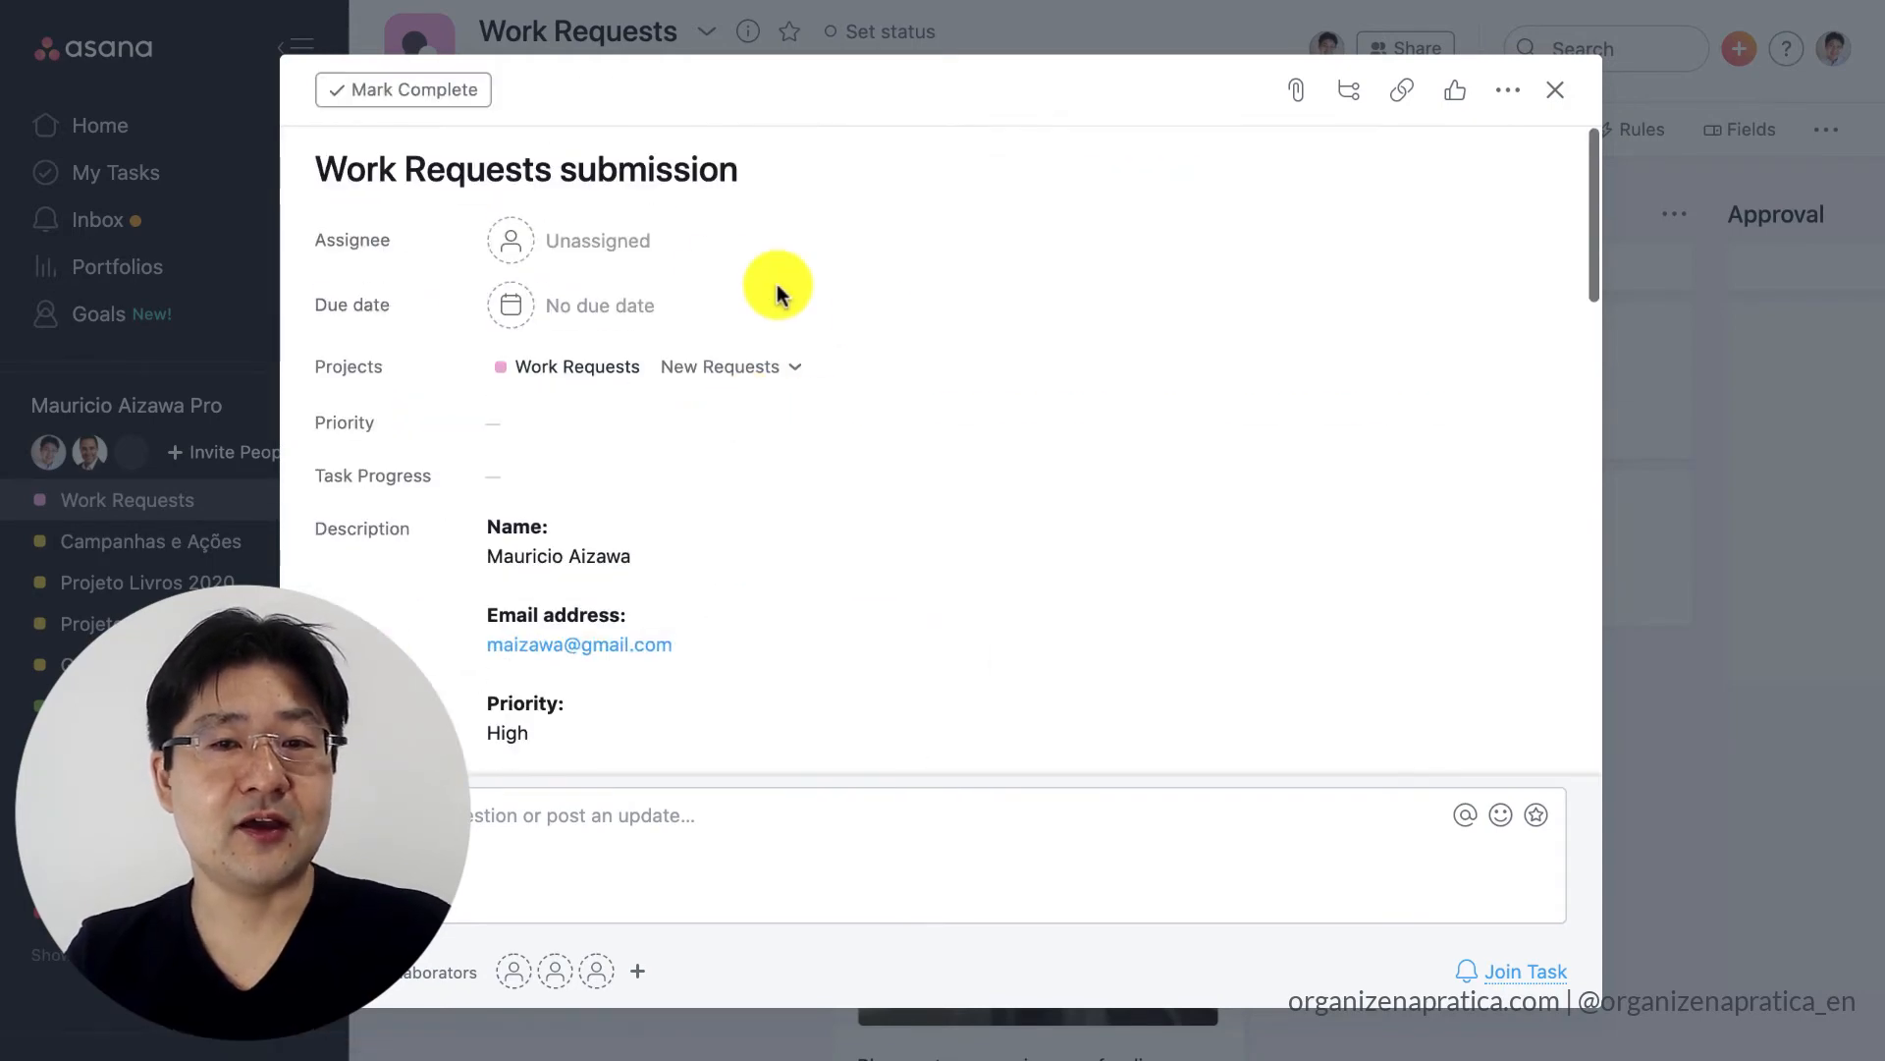
Assign the submission to the suggested organizenapratica teammate, set its due date to today, check the requested due date and close the task.
{"action": "left_click", "coordinate": [601, 241]}
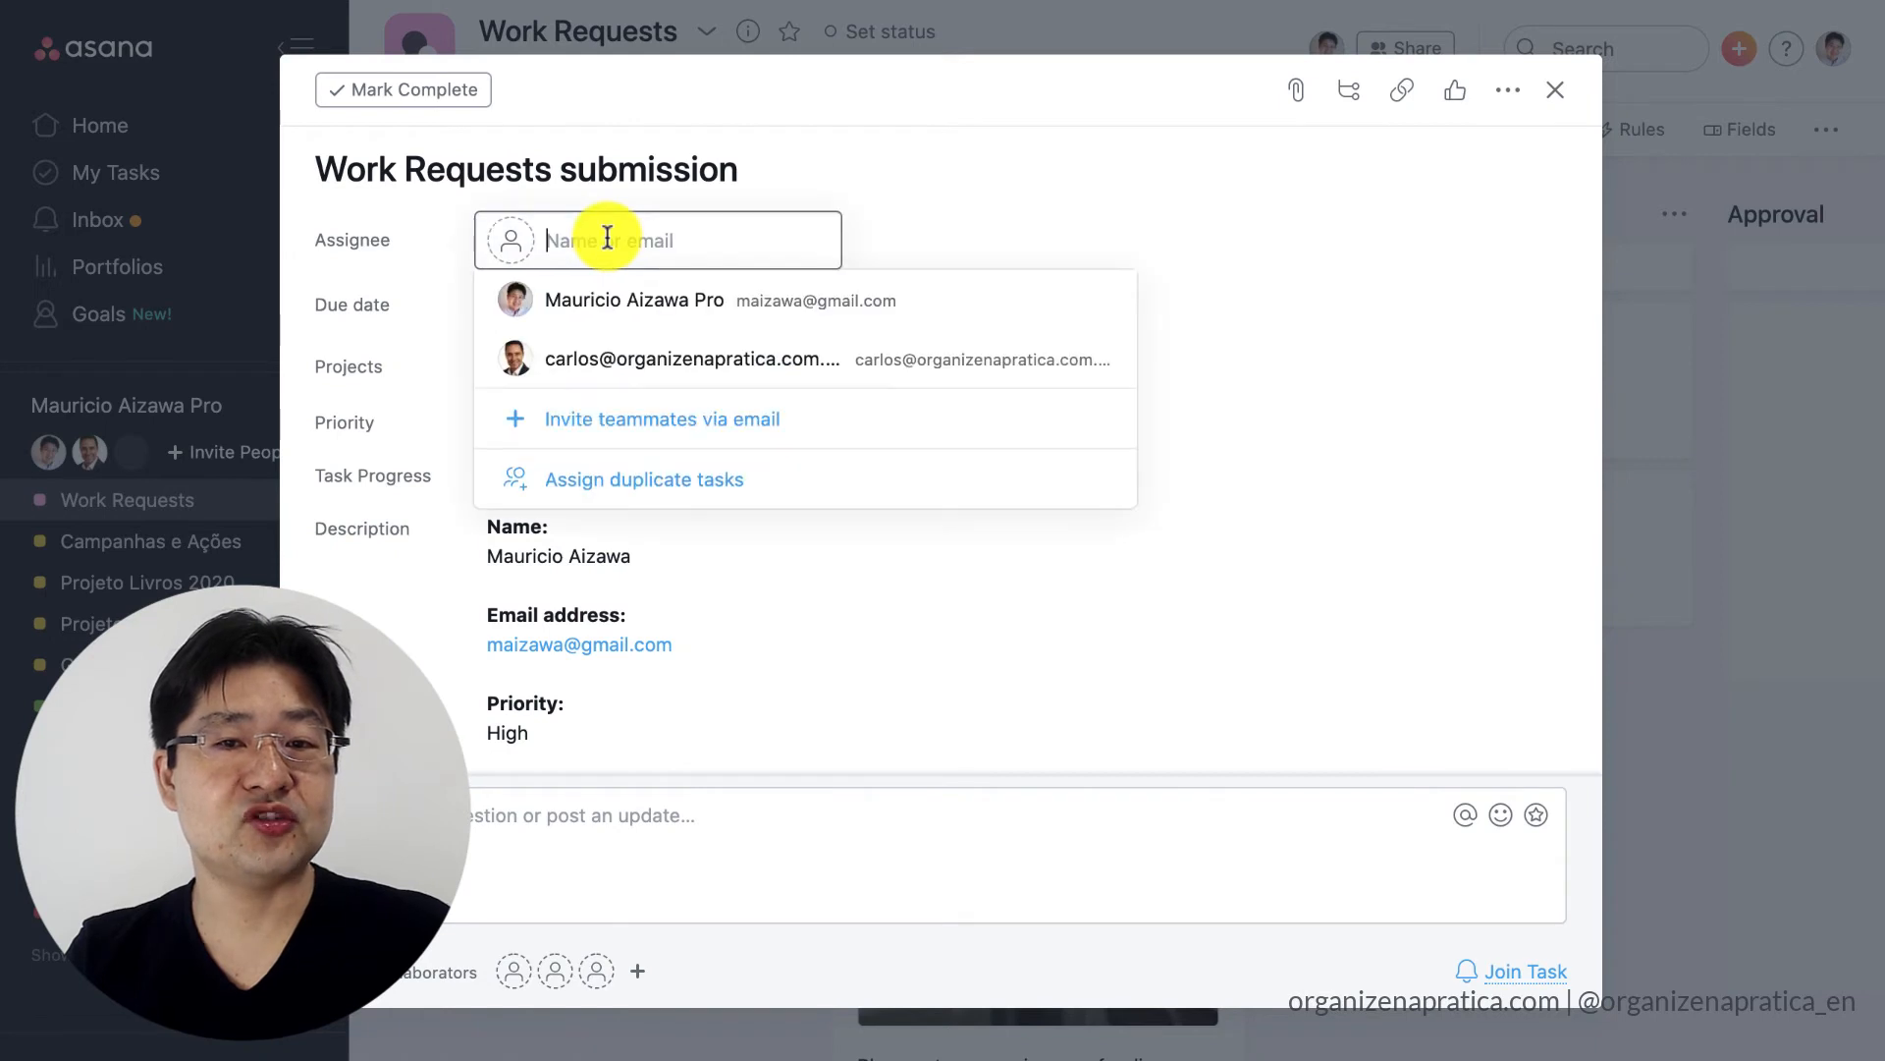
{"action": "left_click", "coordinate": [592, 359]}
{"action": "left_click", "coordinate": [577, 308]}
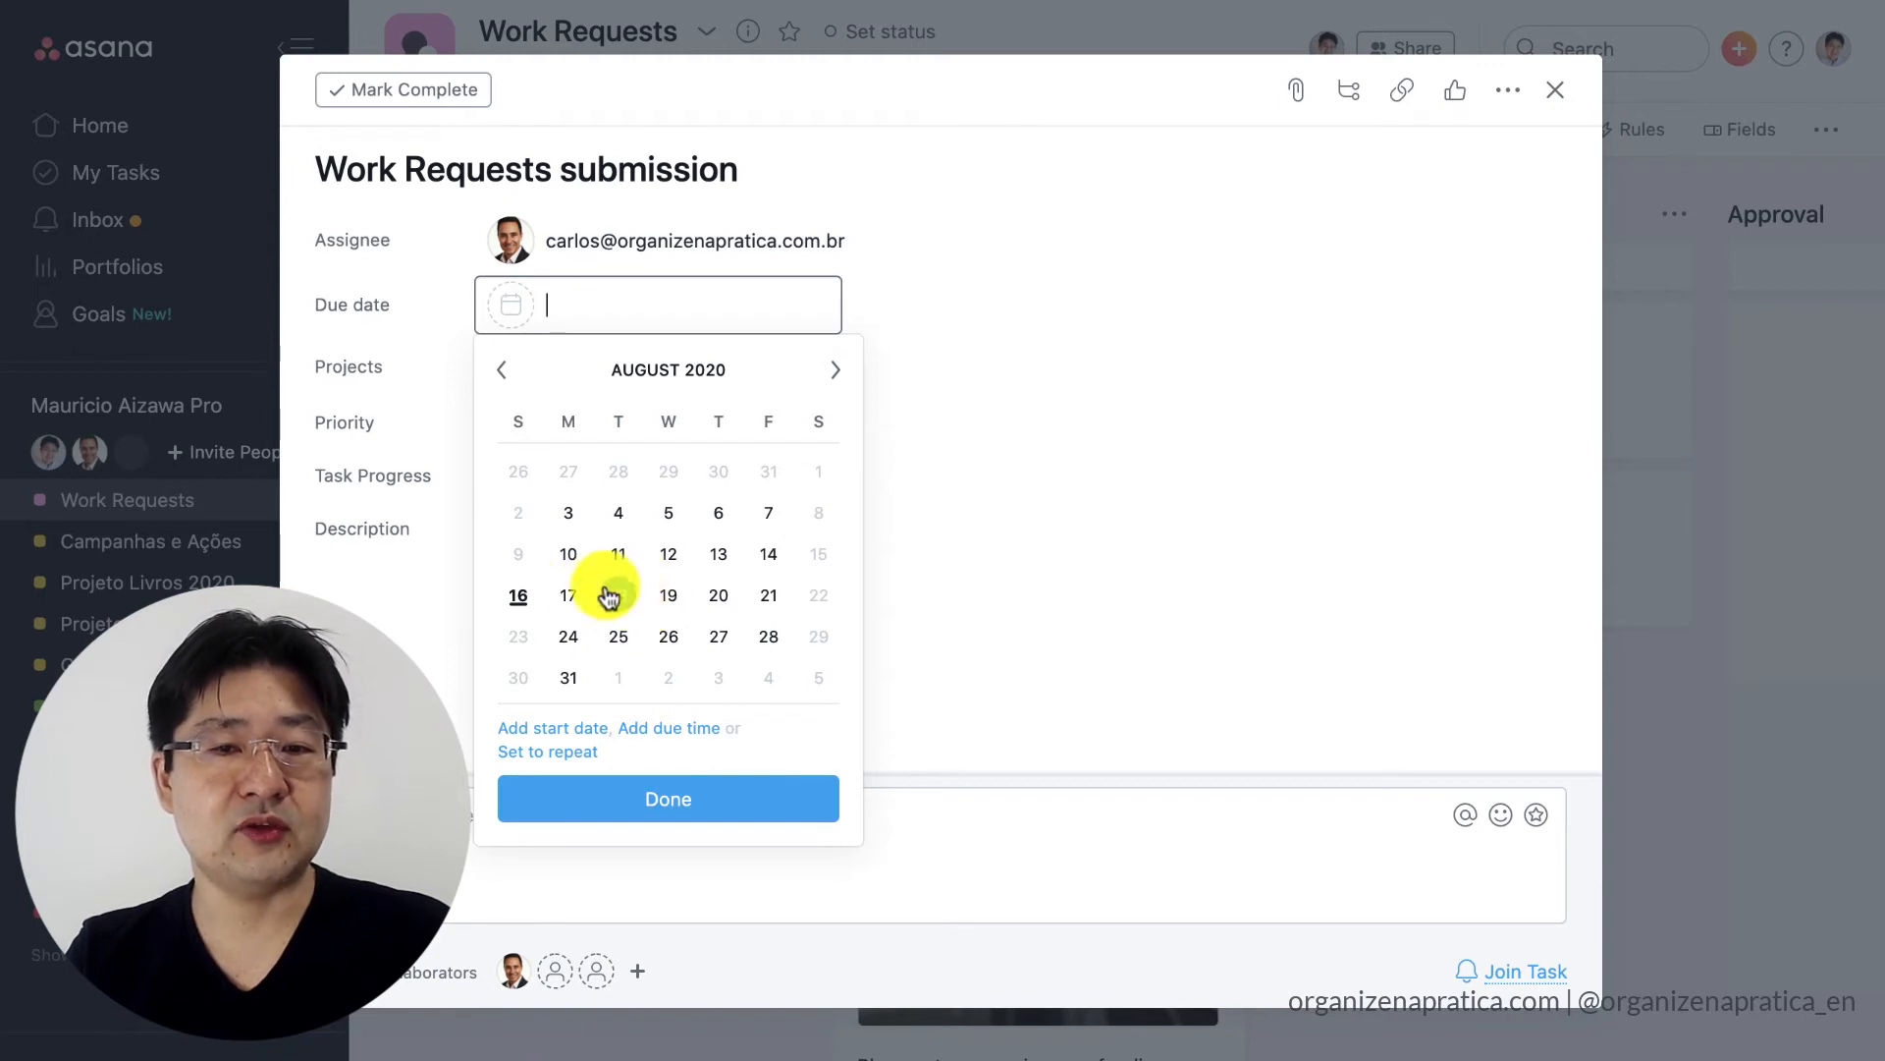
{"action": "left_click", "coordinate": [520, 596]}
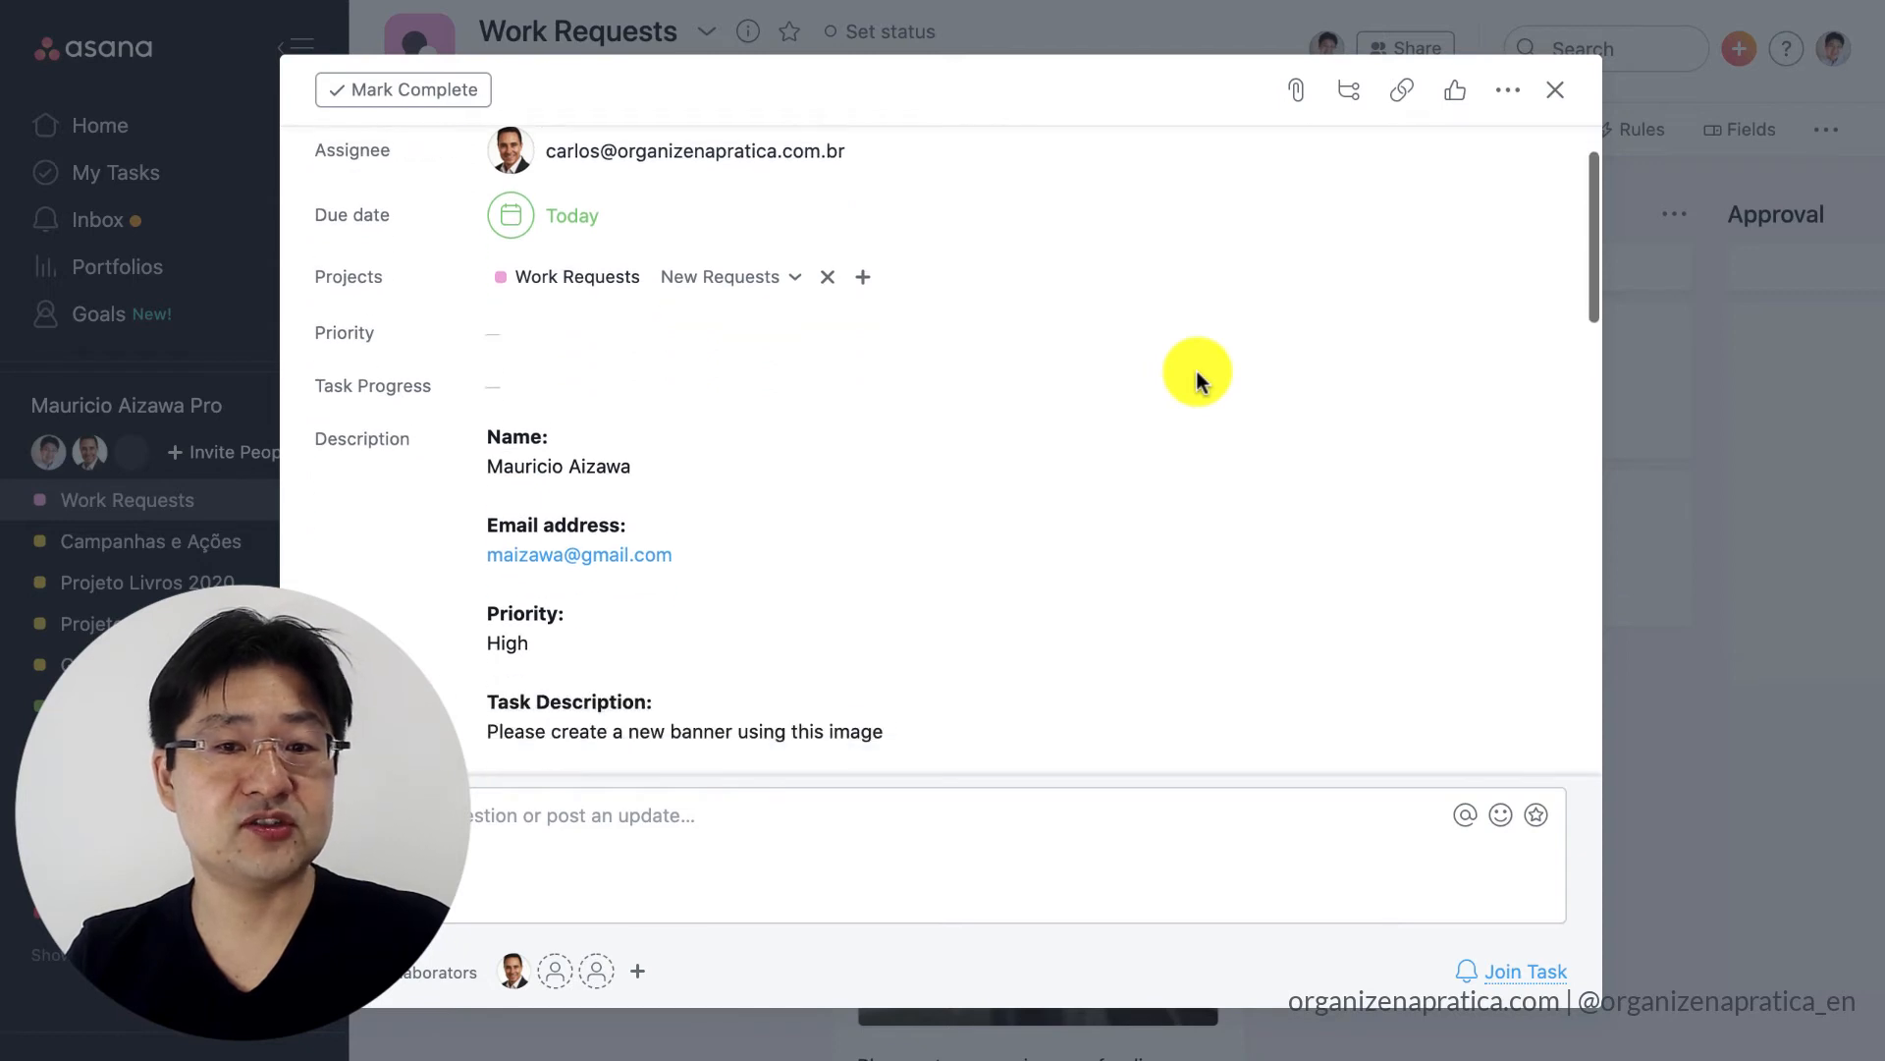
{"action": "scroll", "coordinate": [1195, 371], "scroll_direction": "down", "scroll_amount": 3}
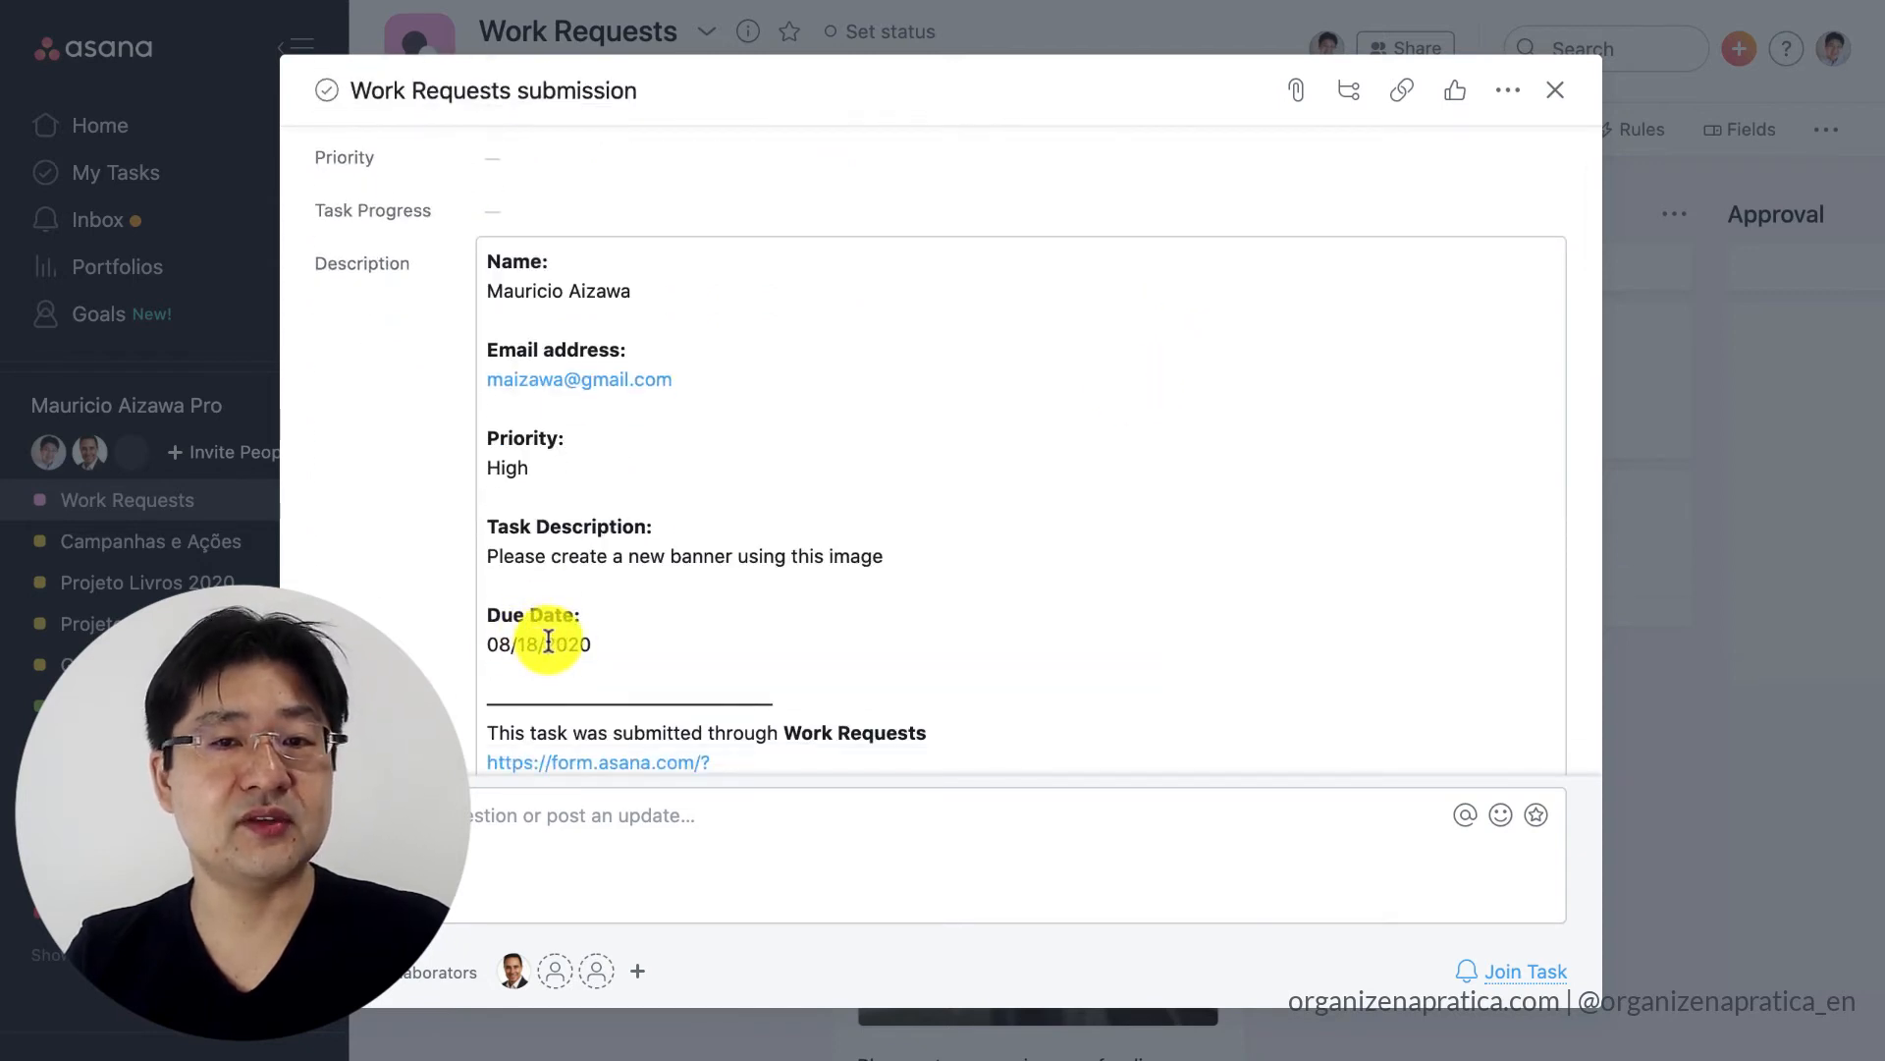
{"action": "left_click", "coordinate": [1556, 91]}
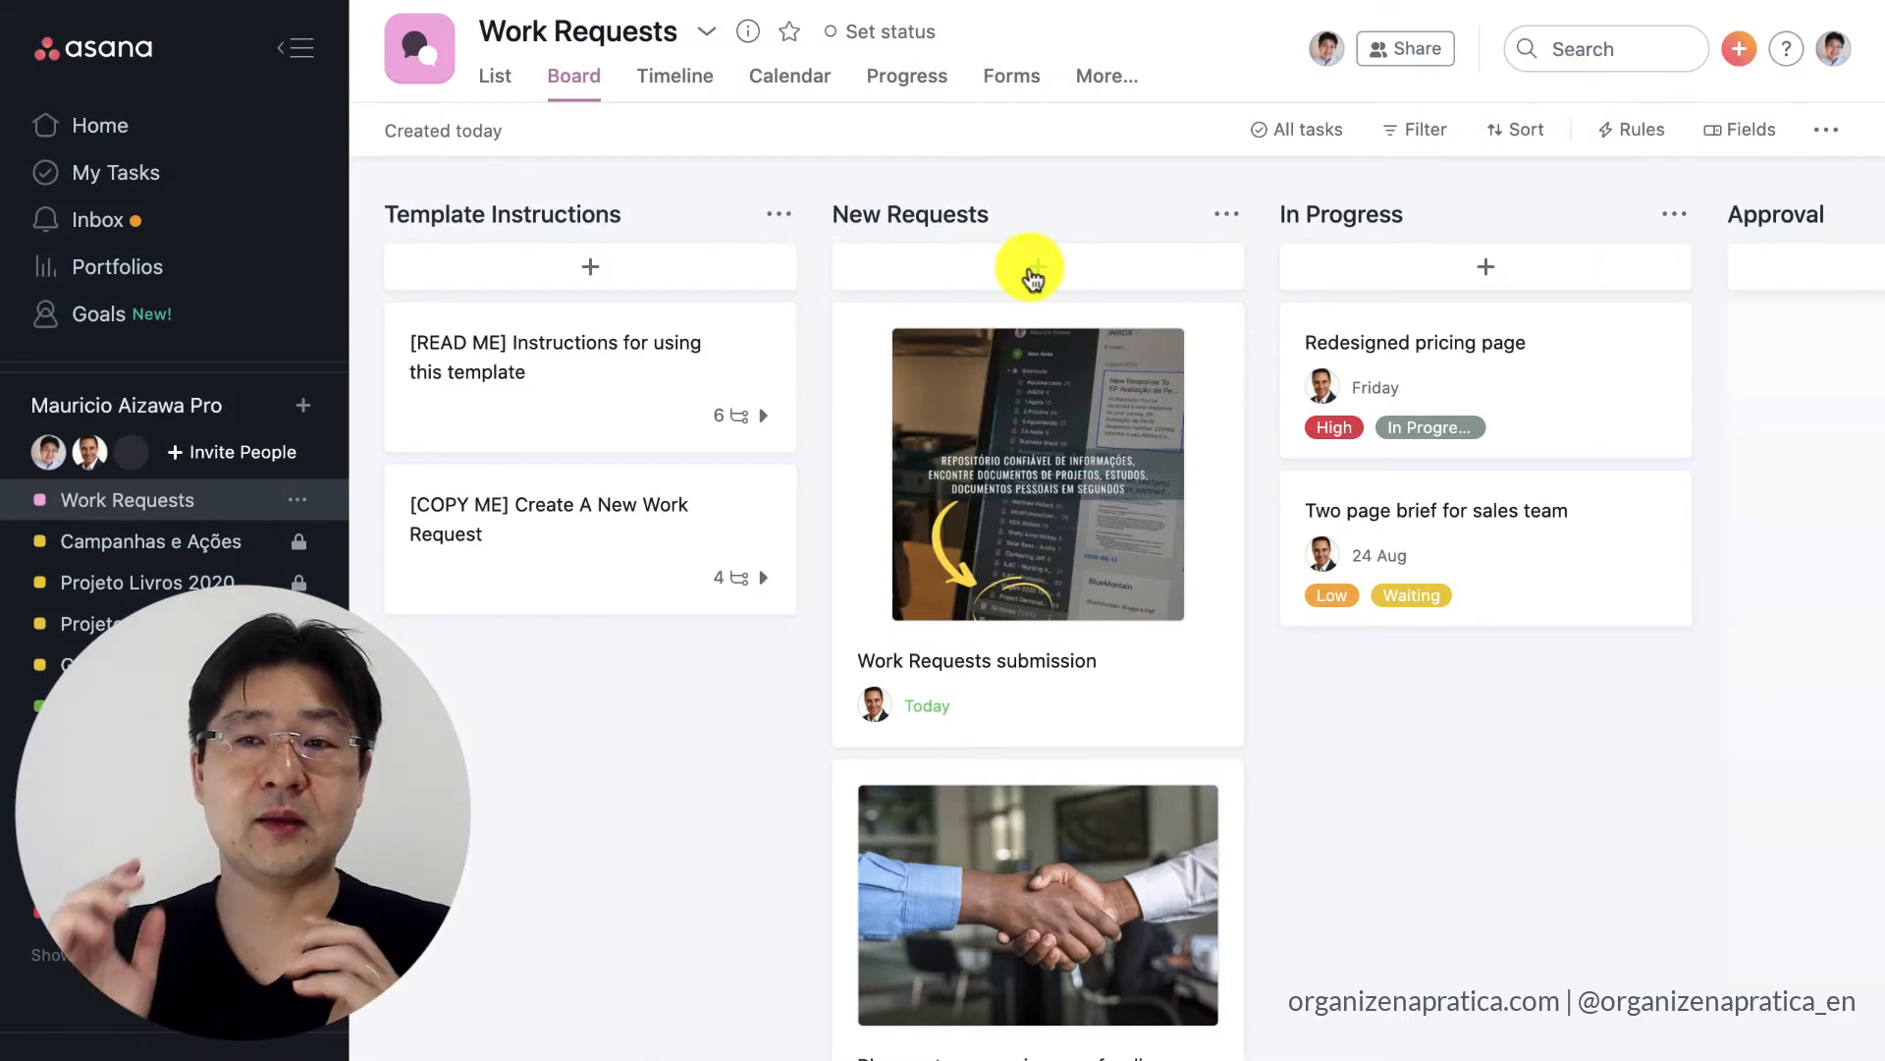
Open the list of automation rules for the Work Requests project.
{"action": "left_click", "coordinate": [1644, 135]}
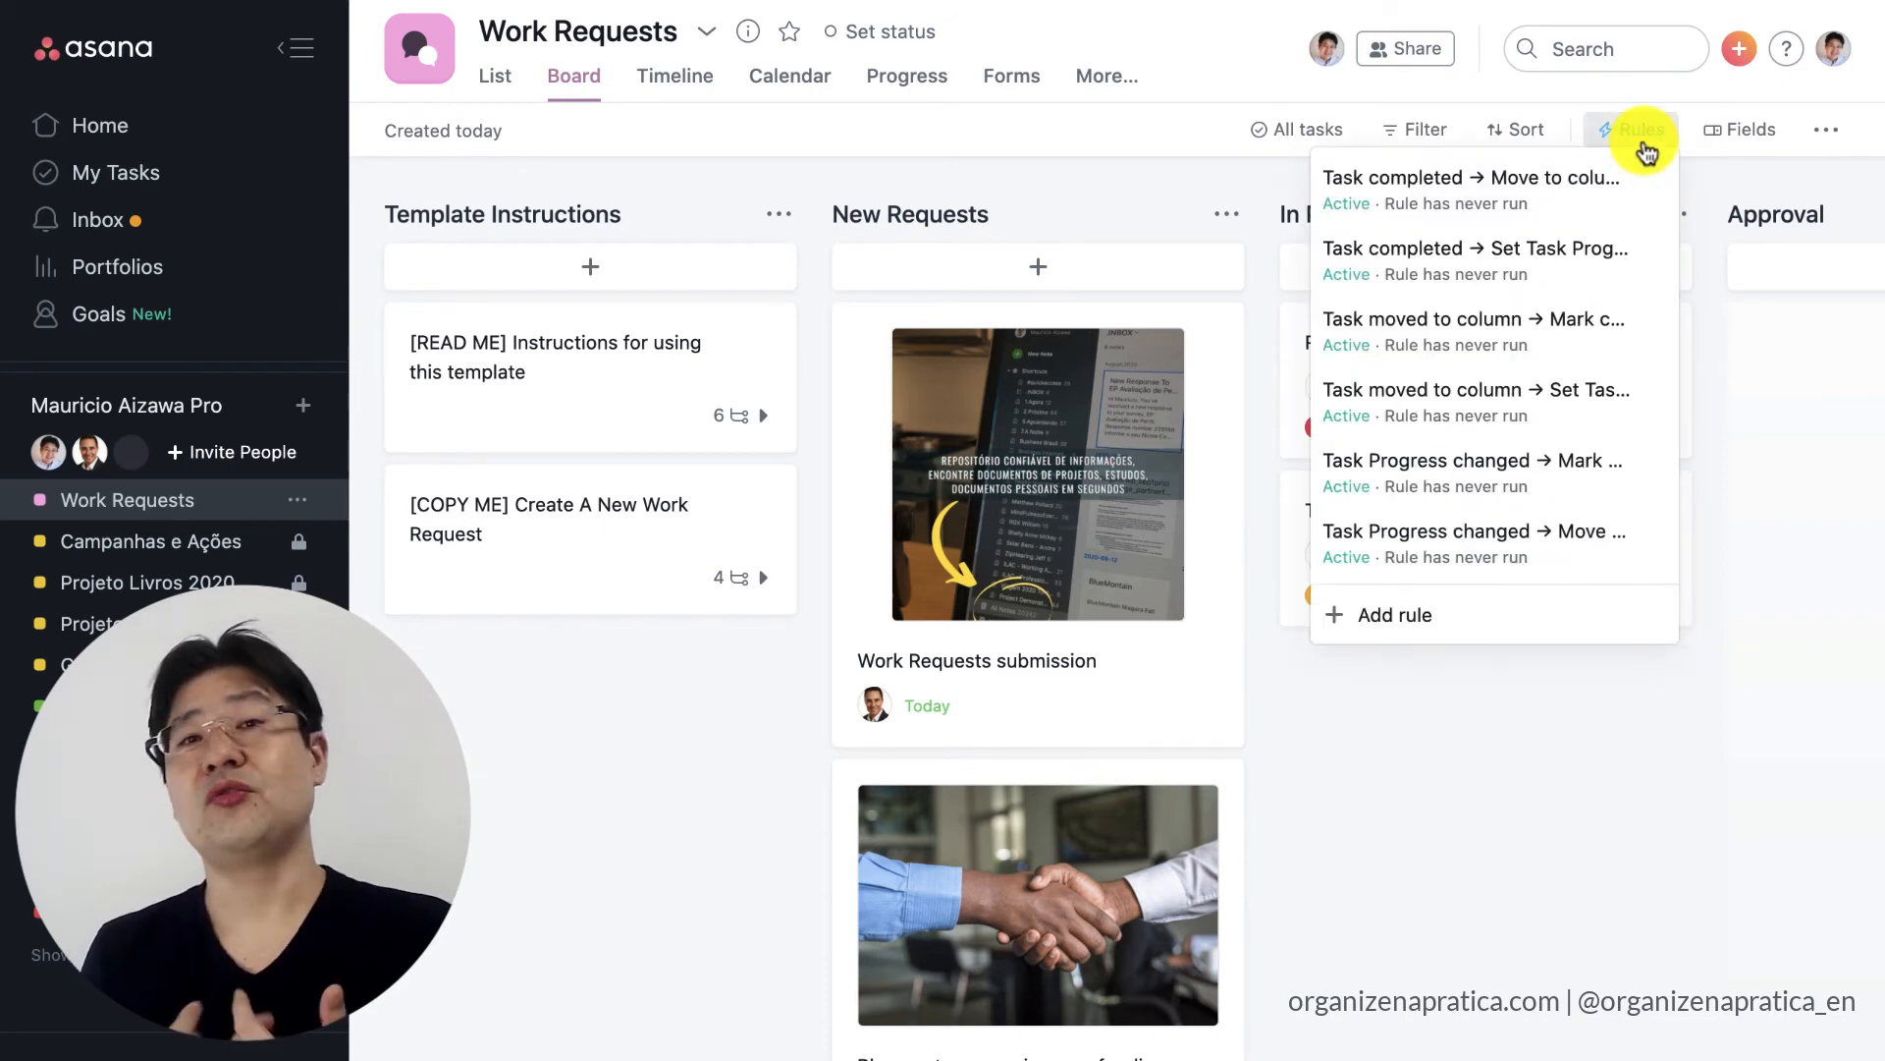